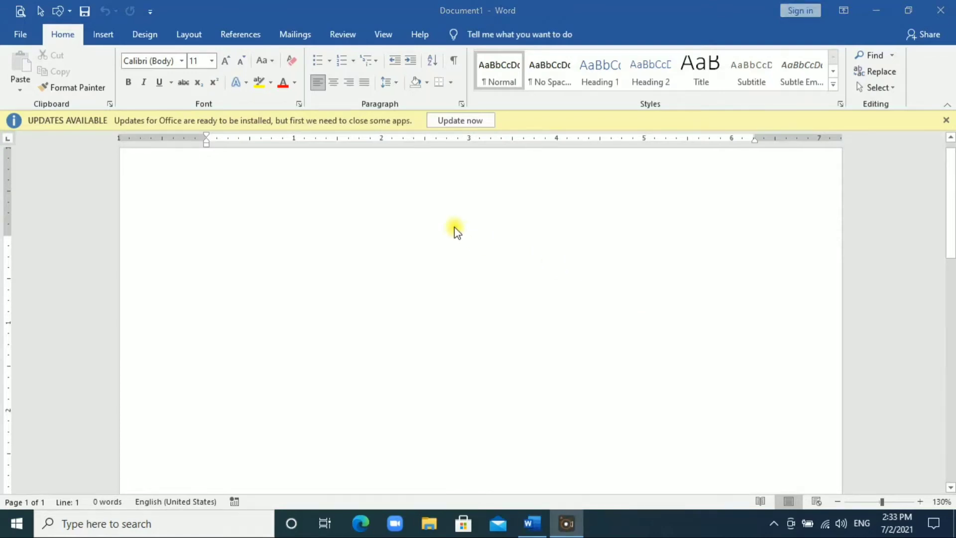
Step: Apply the Narrow margin preset (0.5" on every side) to the blank page
click(194, 35)
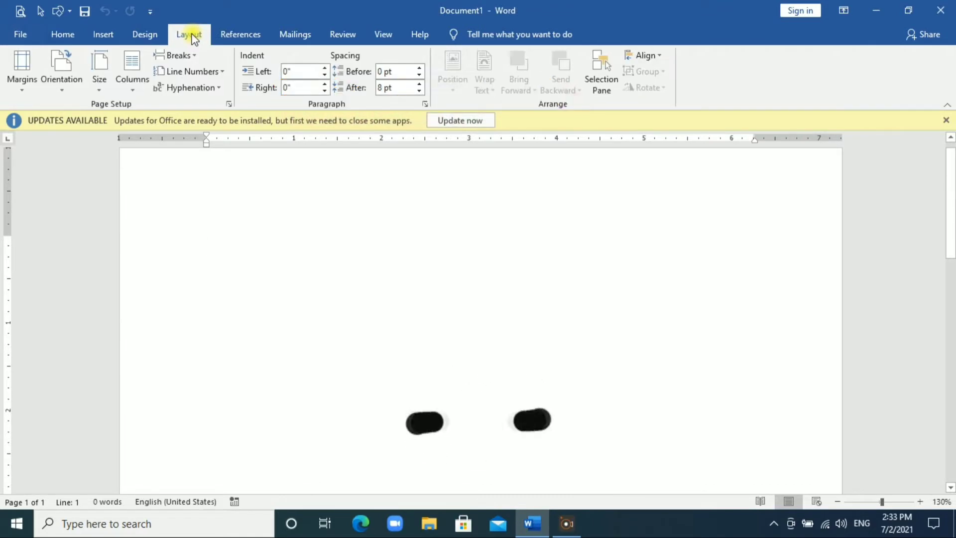
click(23, 85)
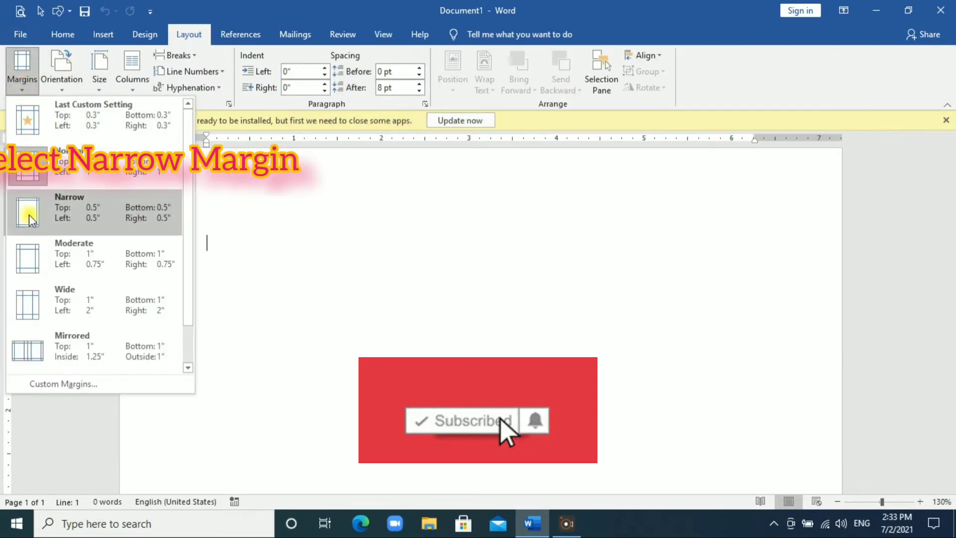
click(29, 215)
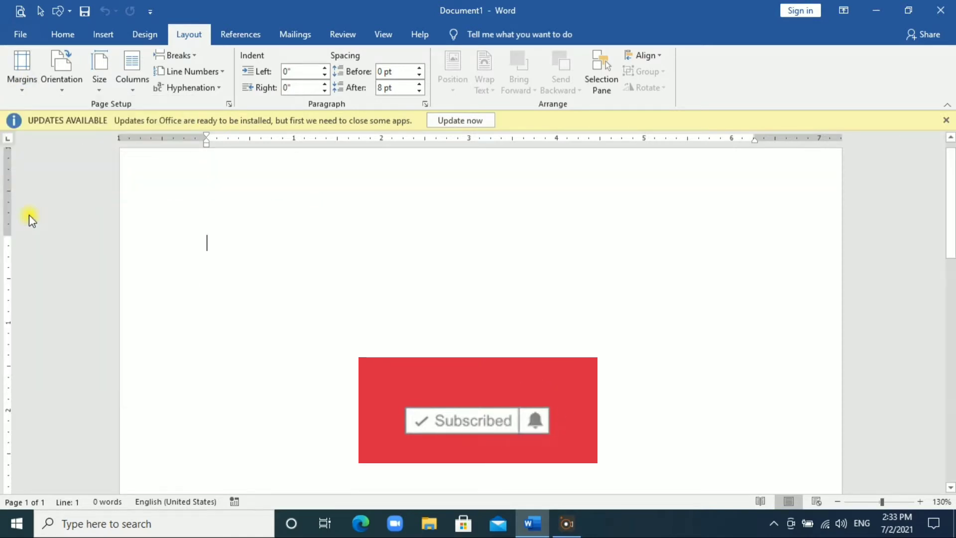
Step: Draw a rectangle near the top-left of the page
click(115, 33)
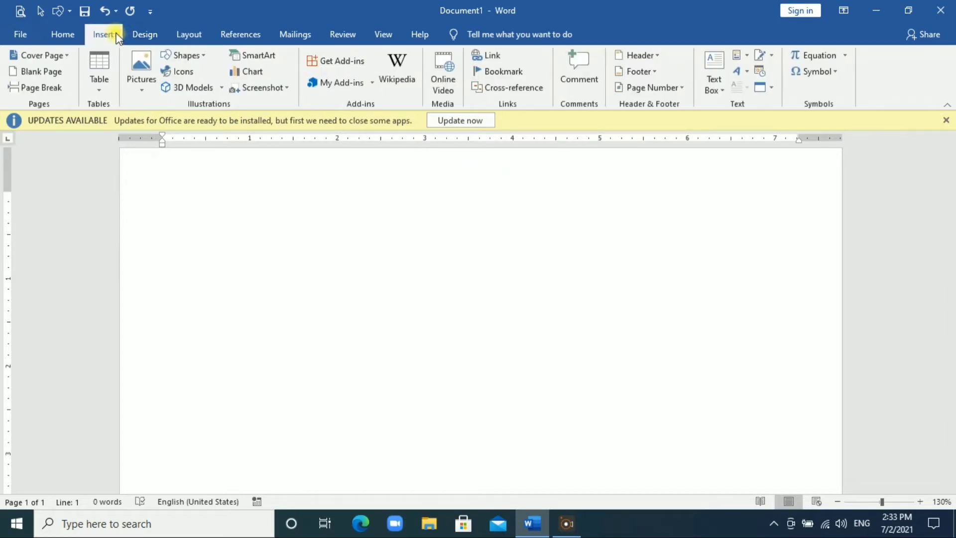
click(199, 59)
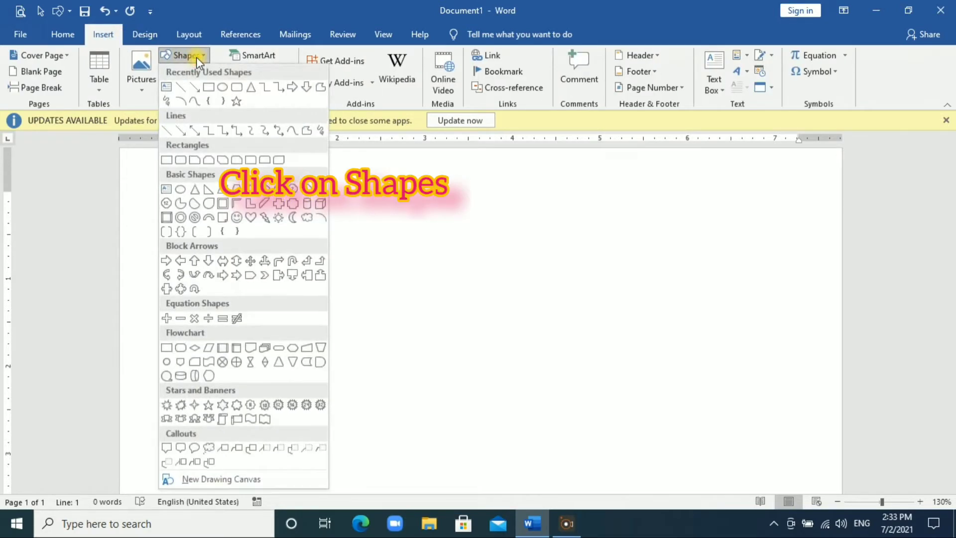
click(208, 89)
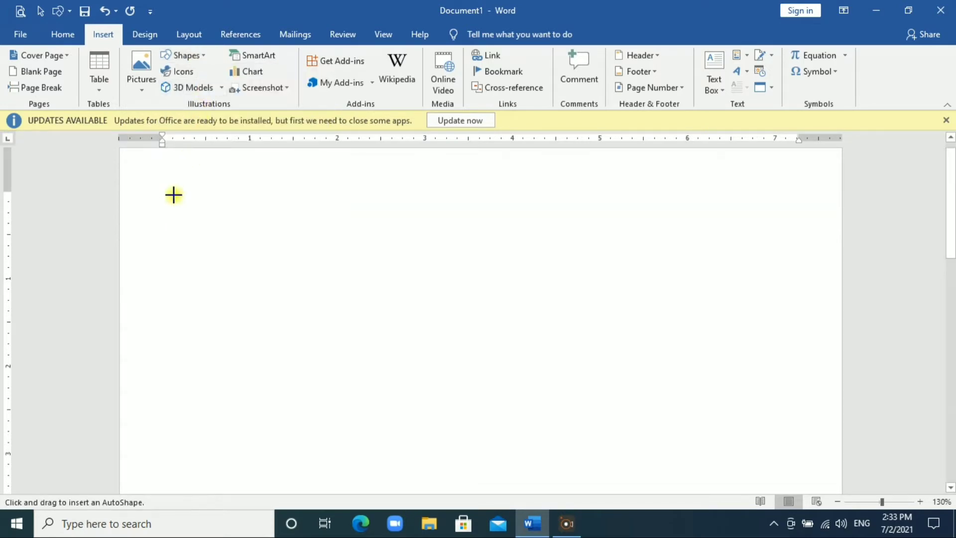
drag(163, 193, 407, 311)
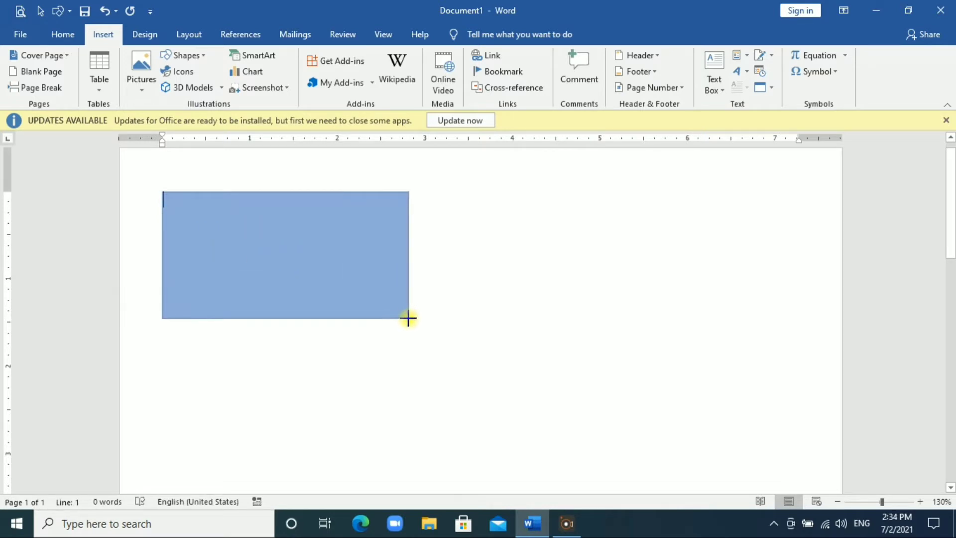
drag(408, 311, 408, 319)
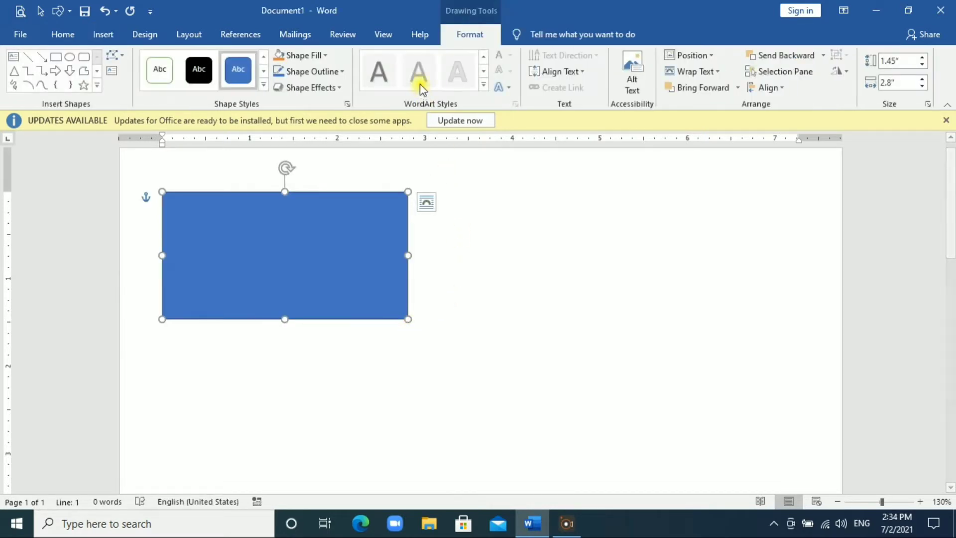
Step: Set the rectangle's height to 2" and width to 3.5"
click(922, 58)
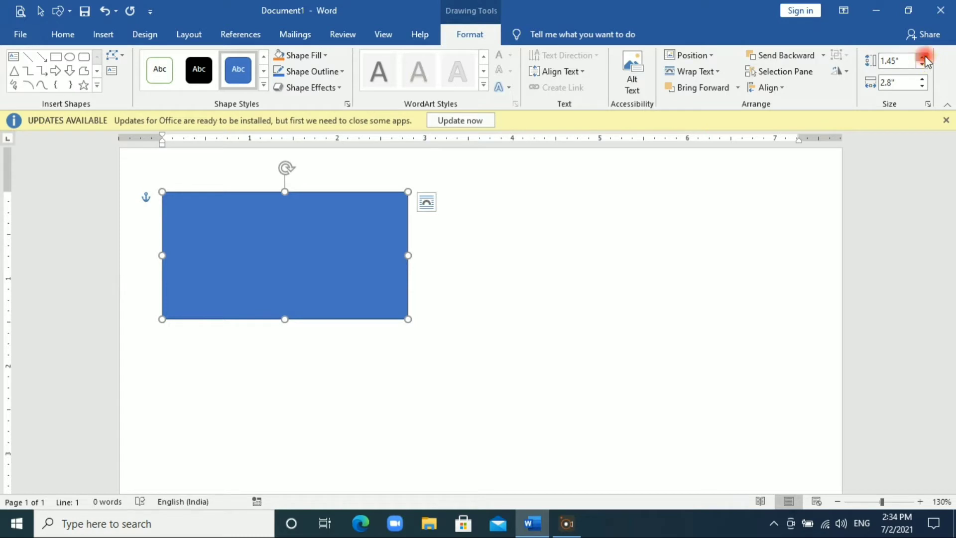
click(922, 58)
click(923, 57)
click(923, 57)
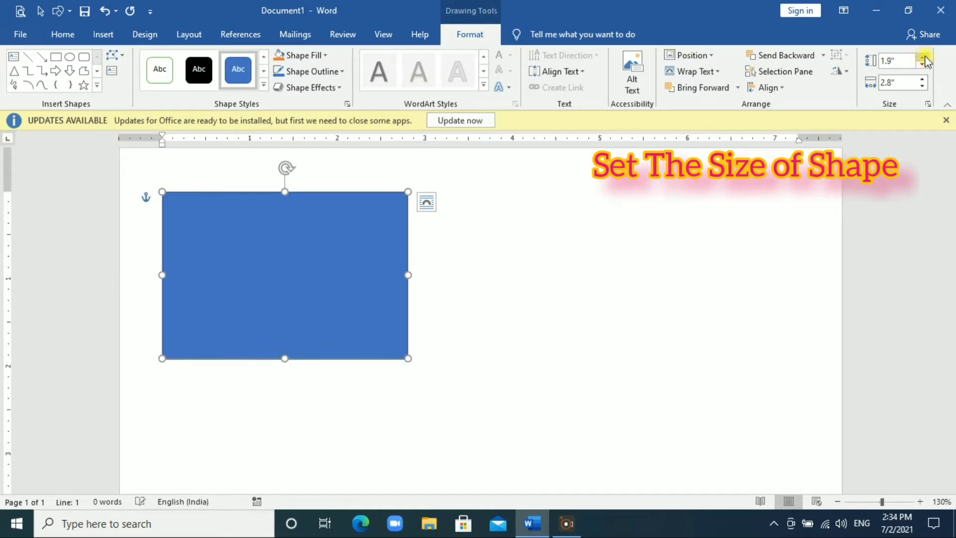
click(923, 58)
click(927, 80)
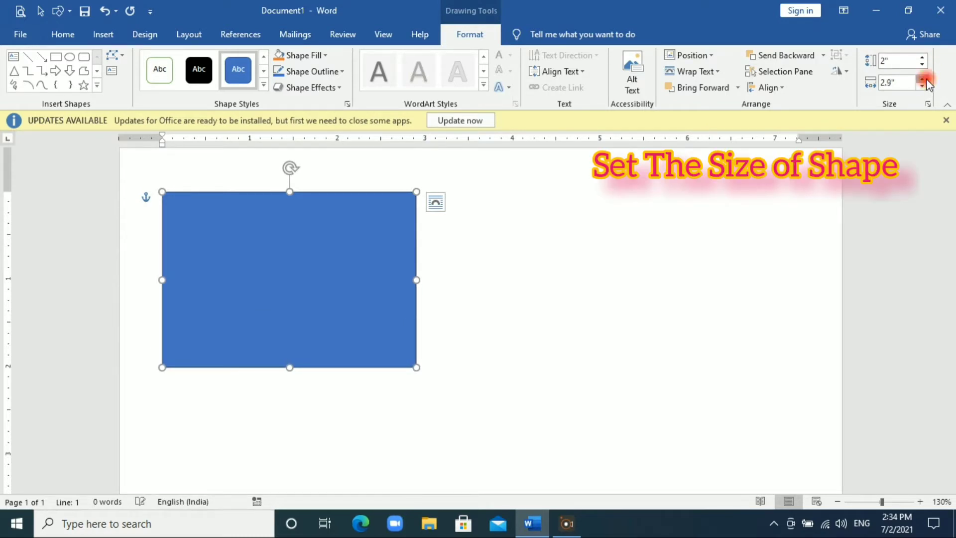
click(927, 80)
click(927, 79)
click(927, 79)
click(927, 79)
click(927, 79)
click(927, 79)
click(927, 80)
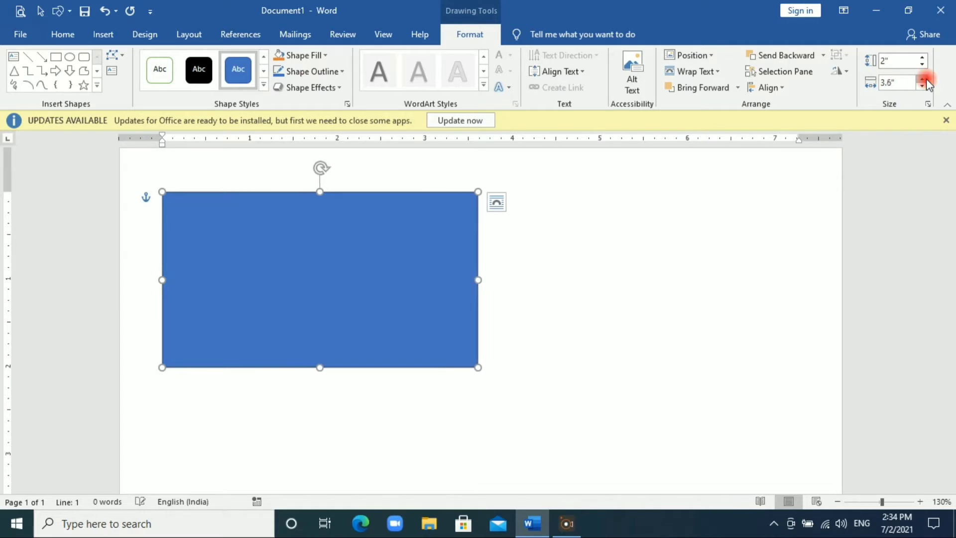
click(927, 80)
click(926, 80)
click(923, 85)
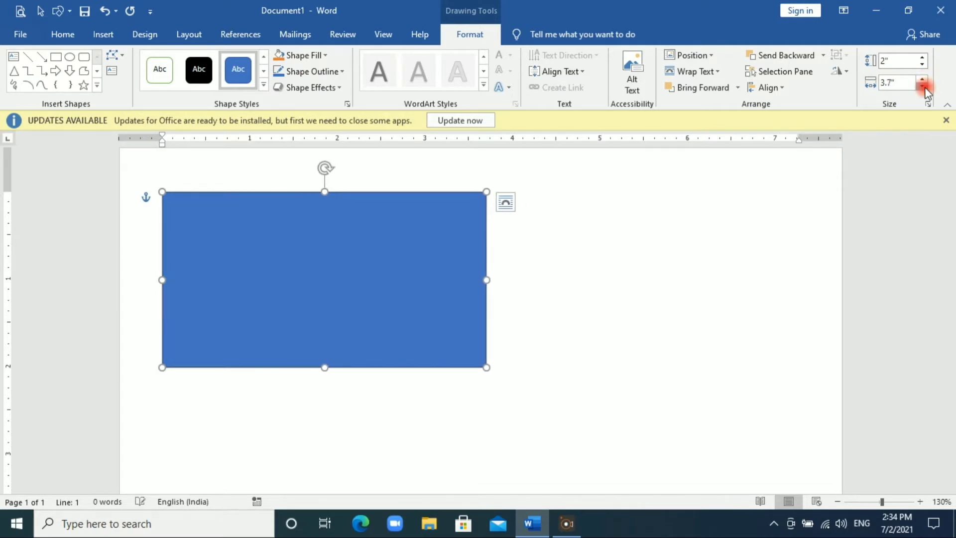
click(923, 86)
click(923, 85)
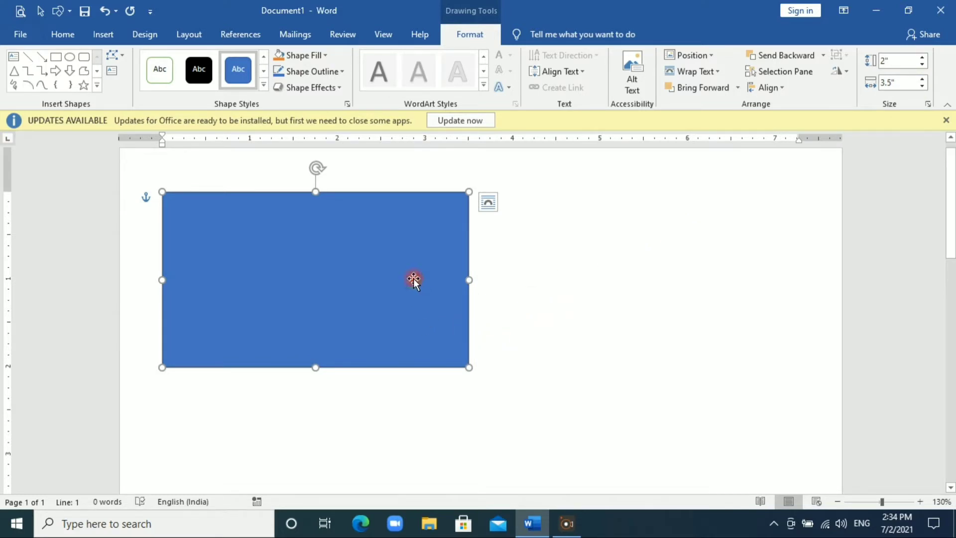
Step: Give the rectangle a dark blue preset gradient fill
click(327, 56)
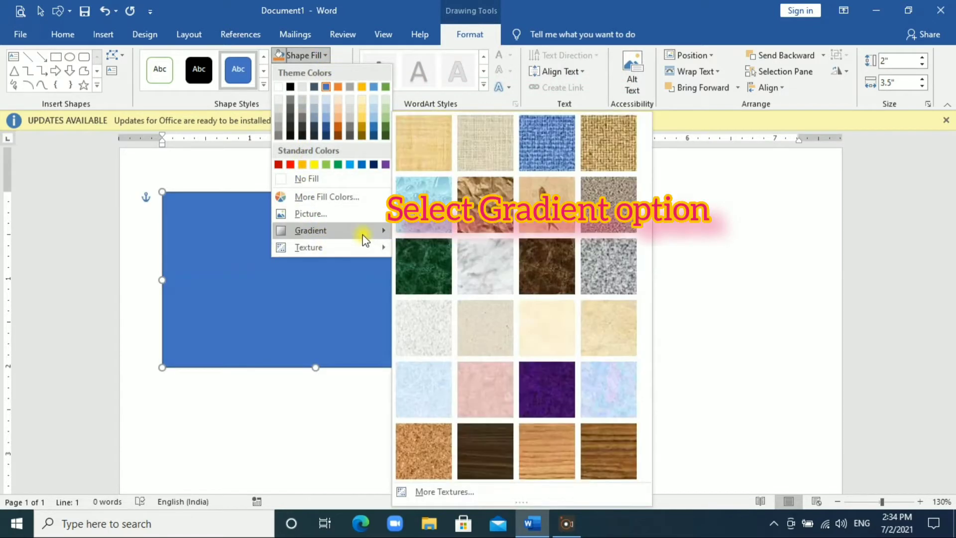
mouse_move(311, 230)
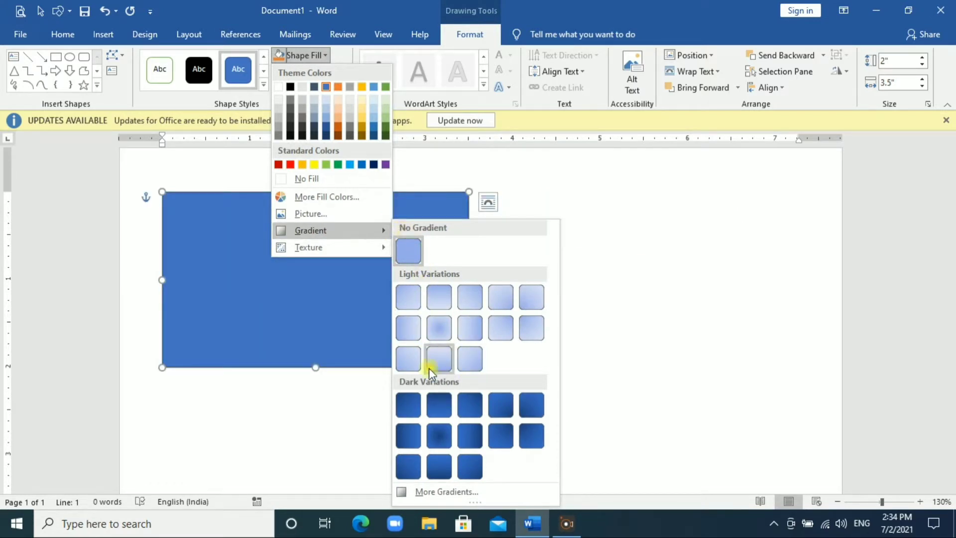
click(438, 491)
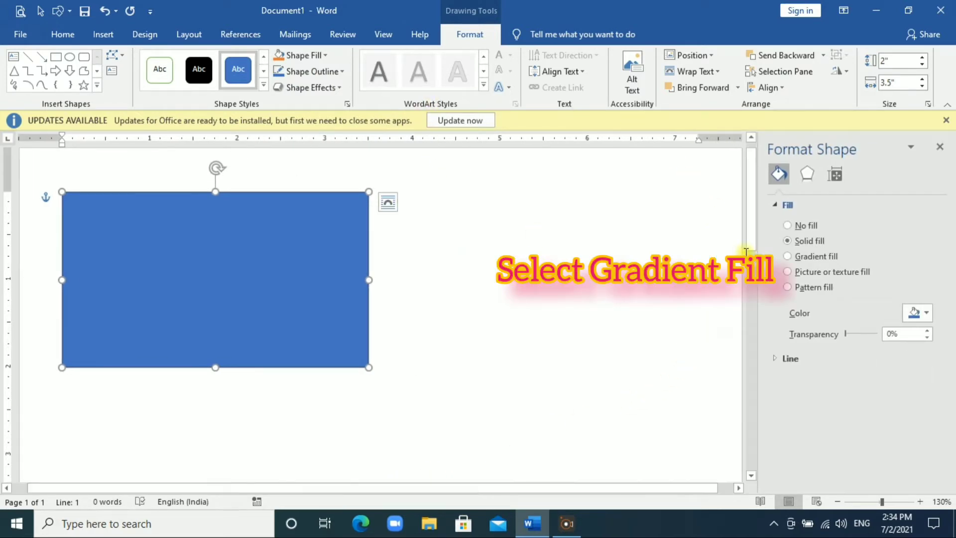
click(793, 258)
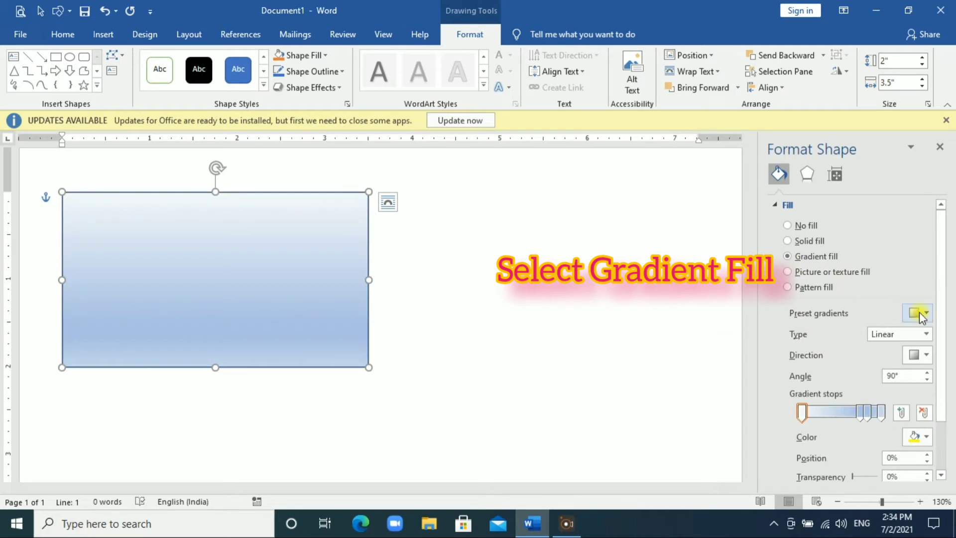
click(921, 314)
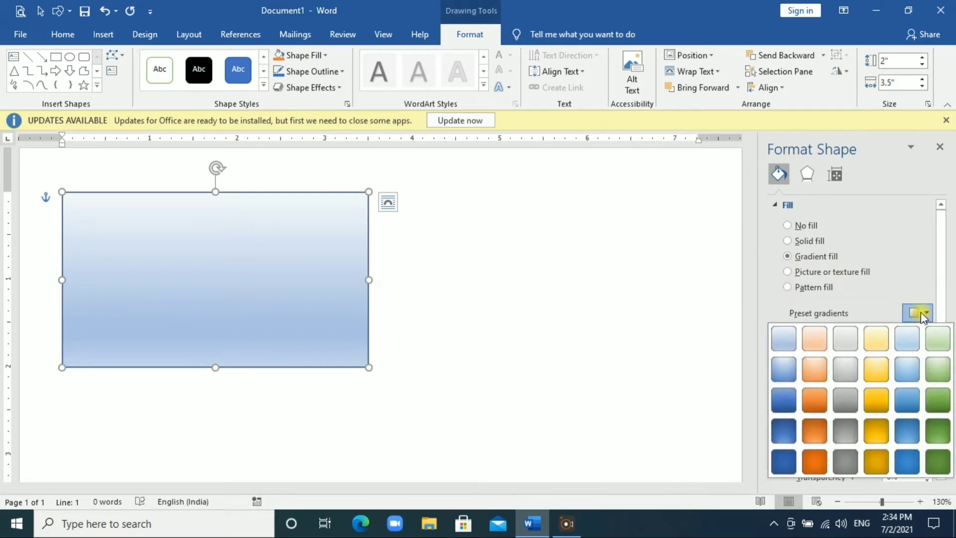
click(785, 467)
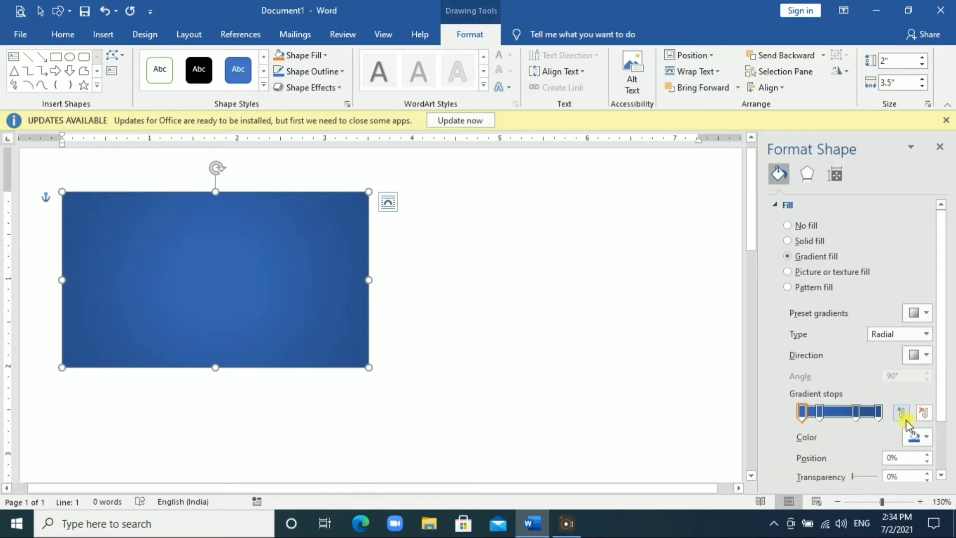
Step: Make the gradient Linear and set its first stop to red
click(928, 335)
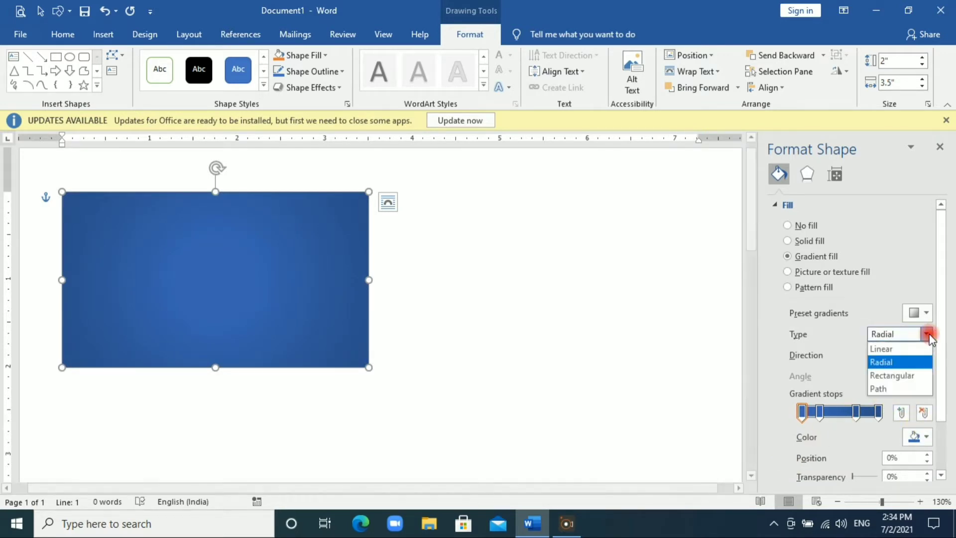
click(905, 351)
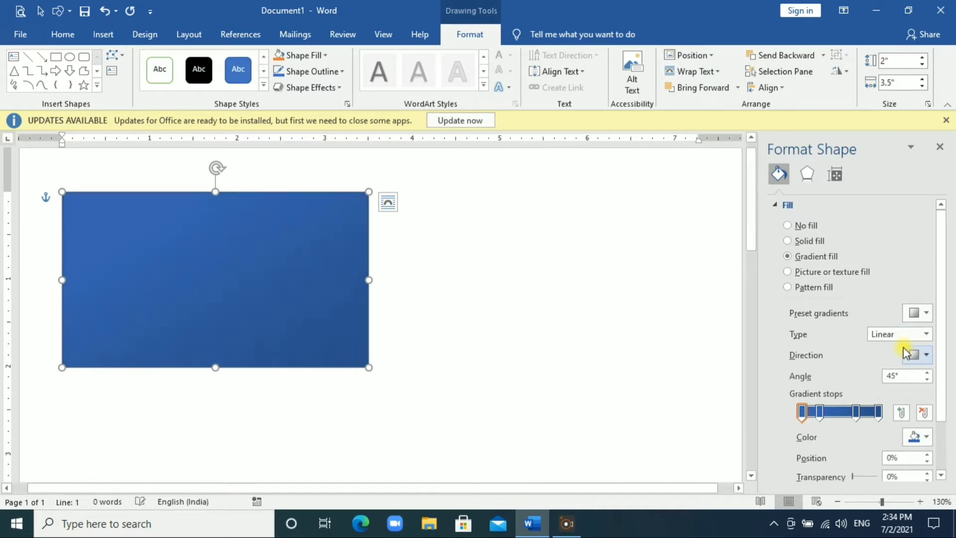
click(925, 438)
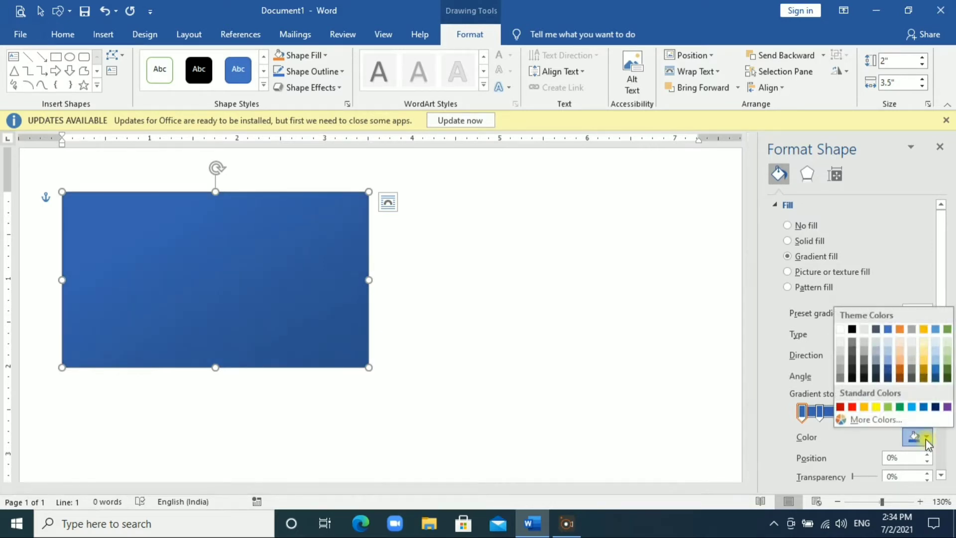
click(841, 407)
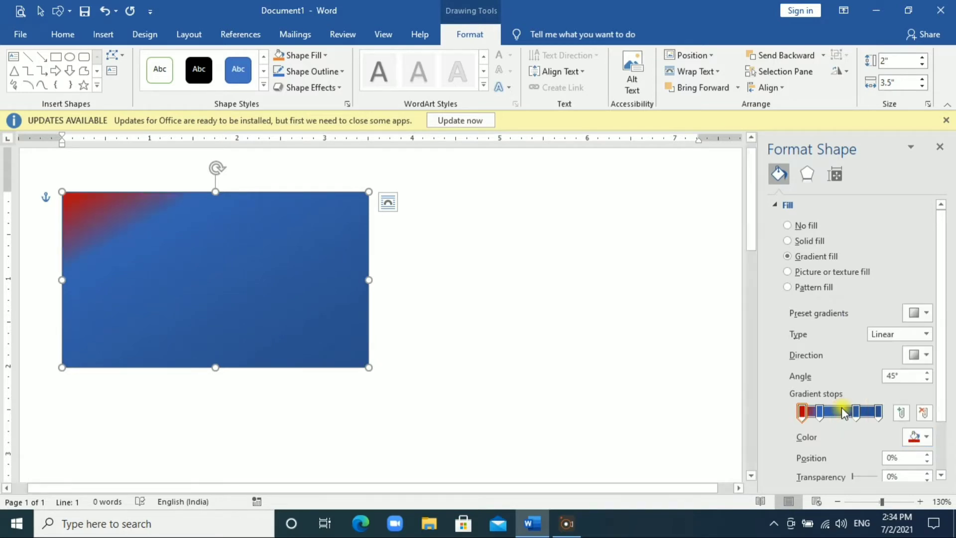
Step: Drag the gradient stops to move blue toward the middle and red toward the lower-right
mouse_move(820, 412)
mouse_down()
mouse_move(844, 414)
mouse_move(817, 413)
mouse_up()
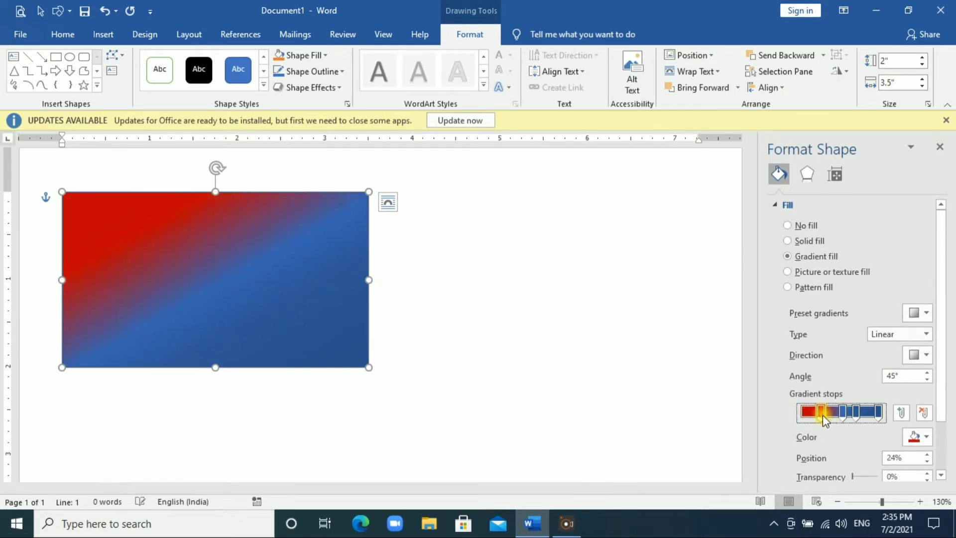
drag(822, 415, 862, 413)
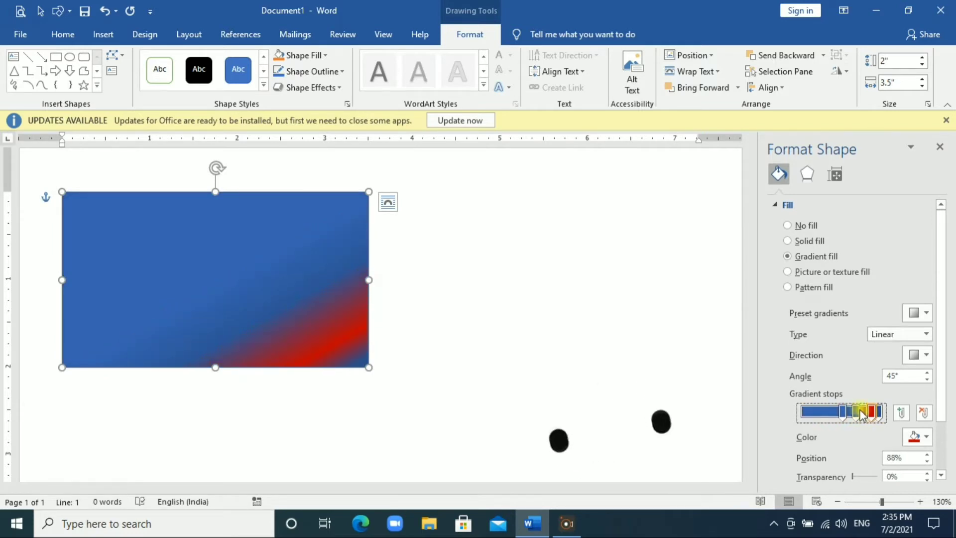
click(805, 413)
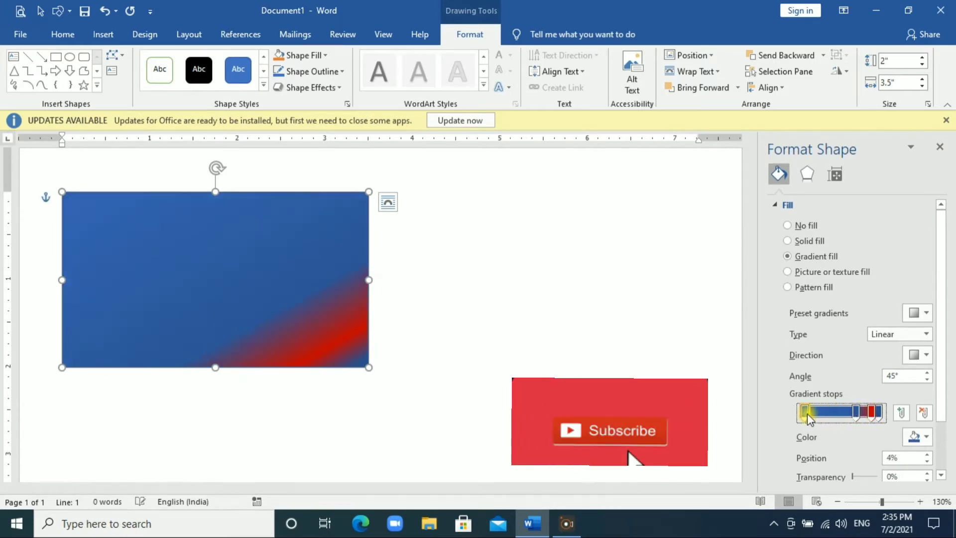
drag(808, 413, 837, 414)
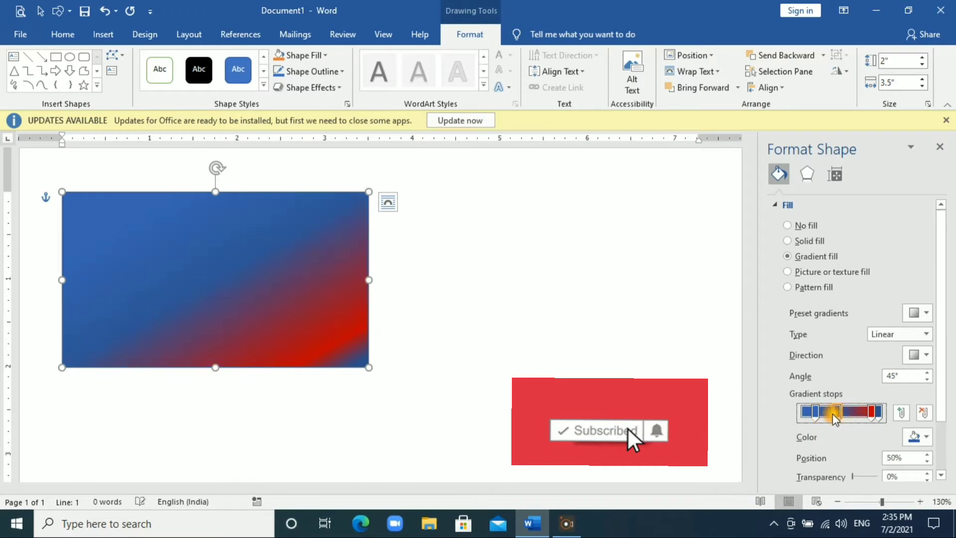
mouse_move(872, 414)
mouse_down()
mouse_move(882, 413)
mouse_move(864, 413)
mouse_up()
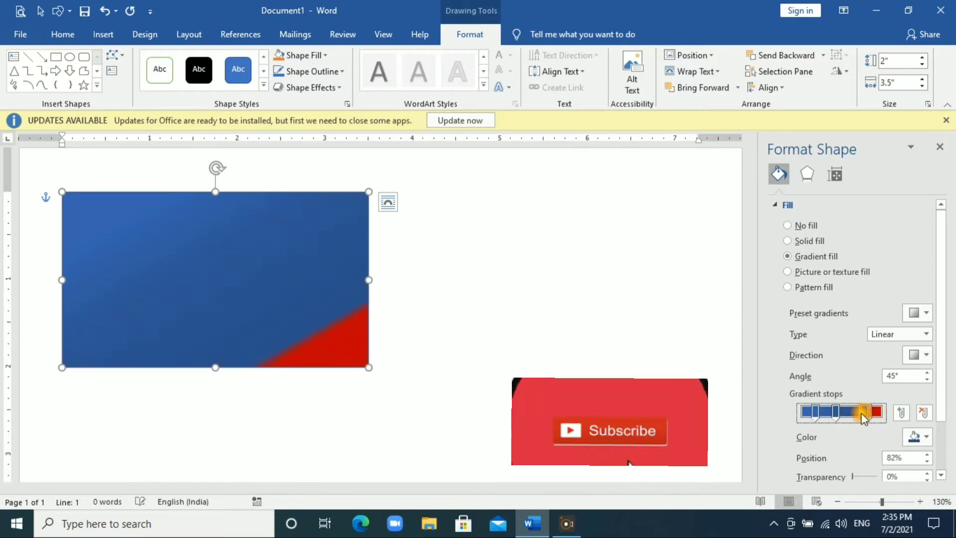
mouse_move(864, 412)
mouse_down()
mouse_move(880, 413)
mouse_move(838, 412)
mouse_up()
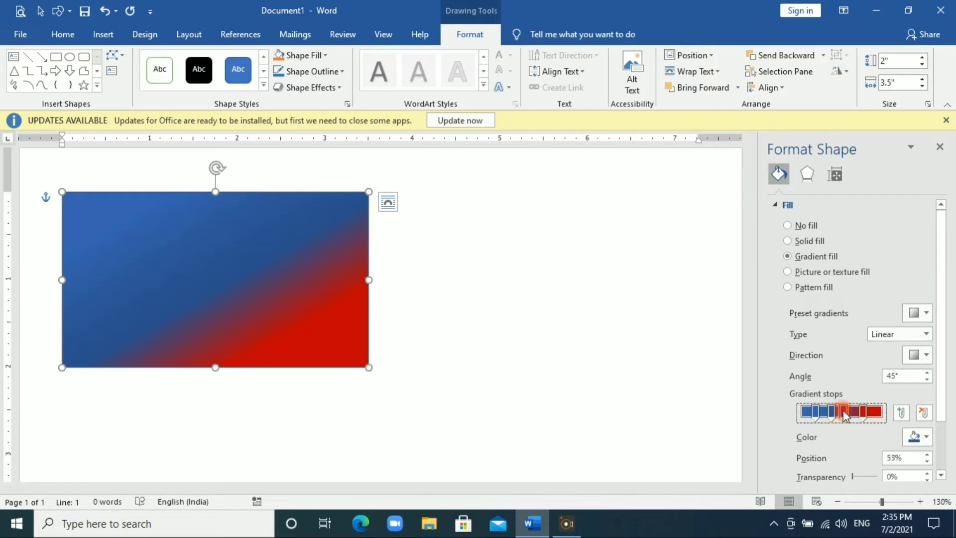
Step: Reposition the red and blue stops so the blue-to-red transition sits near 45%
click(863, 413)
mouse_move(864, 413)
mouse_down()
mouse_move(839, 412)
mouse_move(846, 416)
mouse_up()
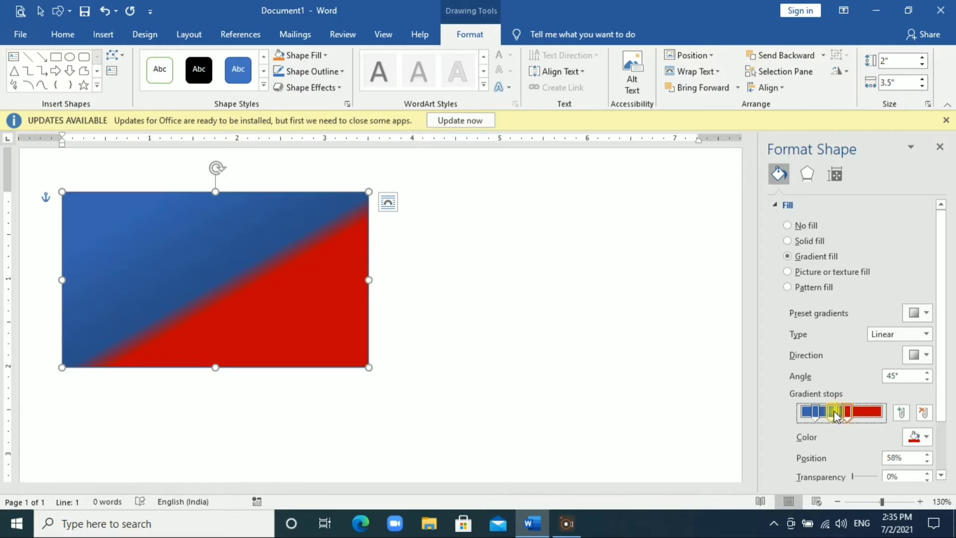
click(829, 414)
drag(839, 413, 833, 414)
drag(832, 413, 827, 413)
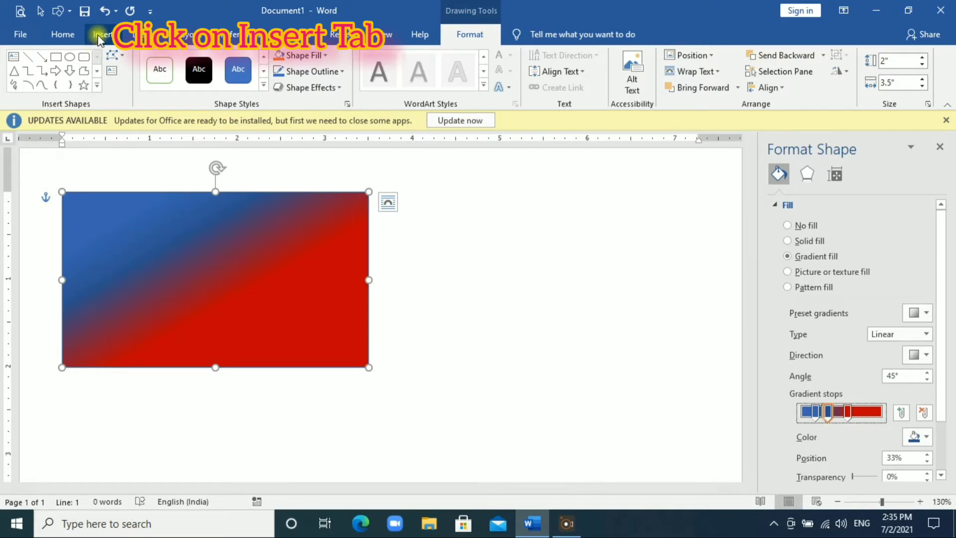
Step: Draw a Folded Corner shape covering most of the gradient rectangle
click(98, 35)
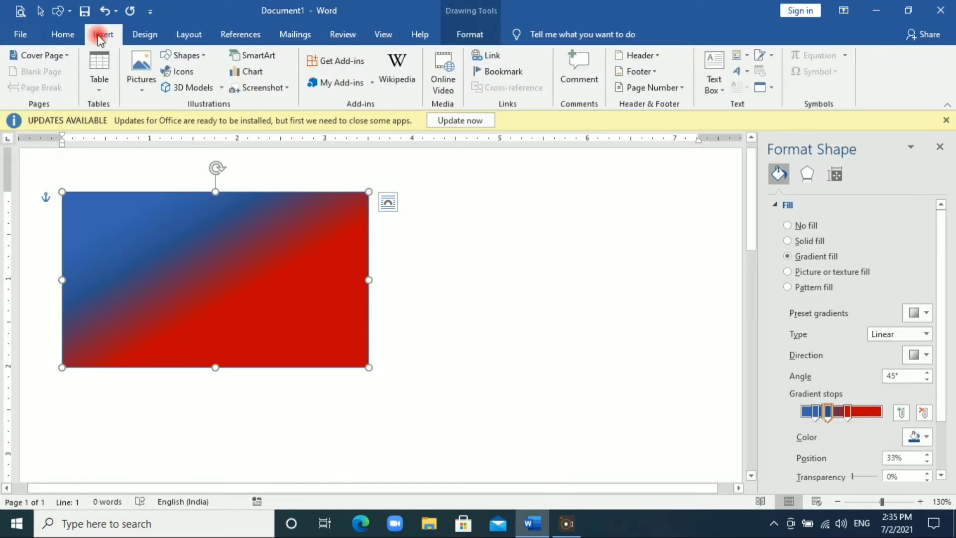
click(181, 55)
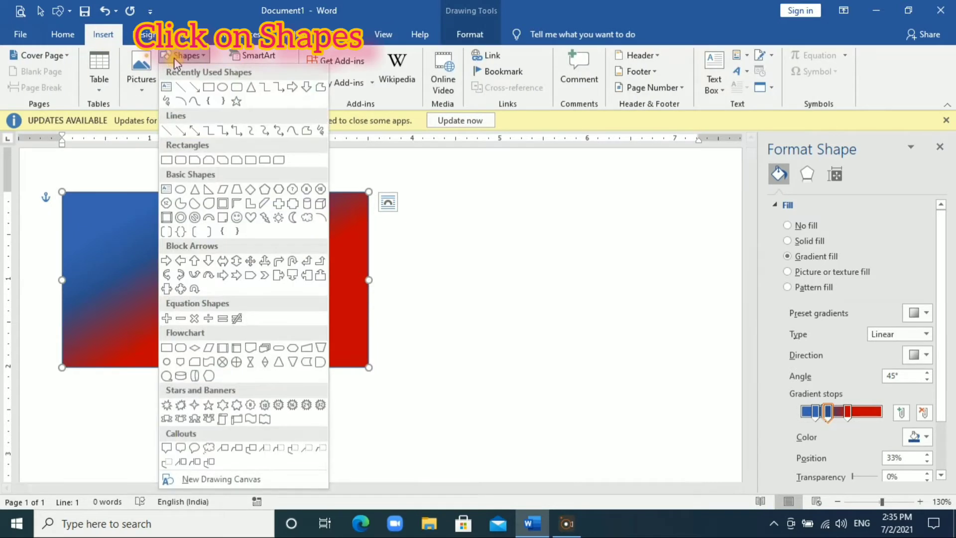
click(222, 218)
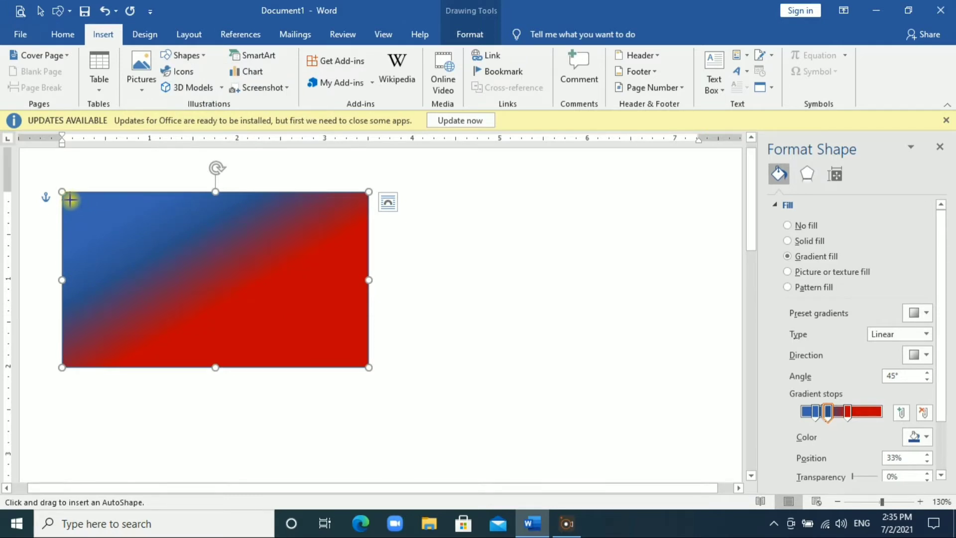
drag(71, 200, 171, 288)
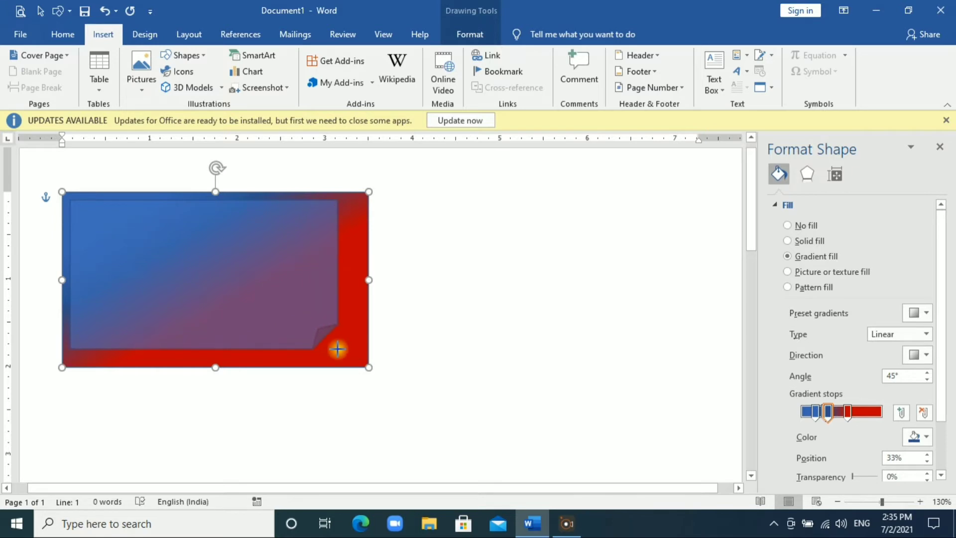
mouse_move(171, 287)
mouse_down()
mouse_move(368, 364)
mouse_move(358, 361)
mouse_up()
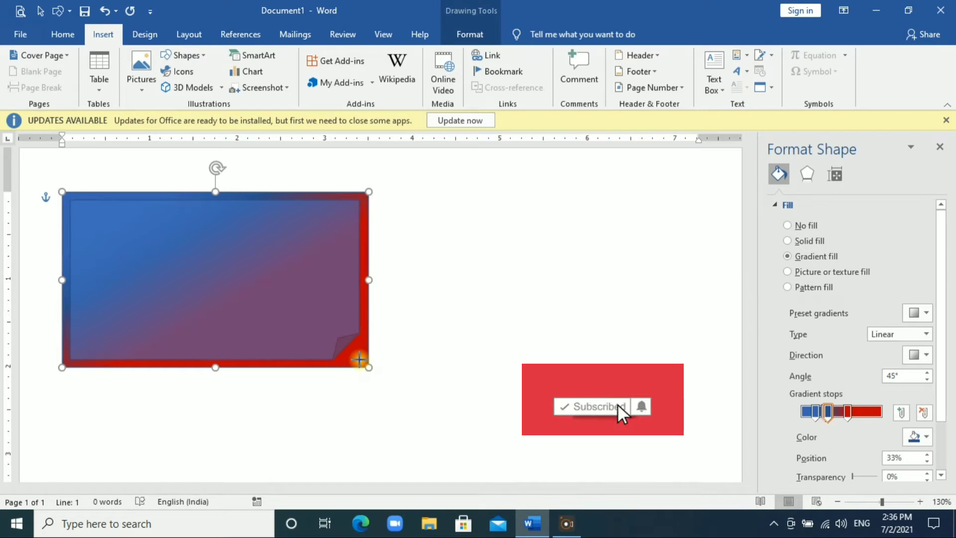
drag(359, 360, 359, 360)
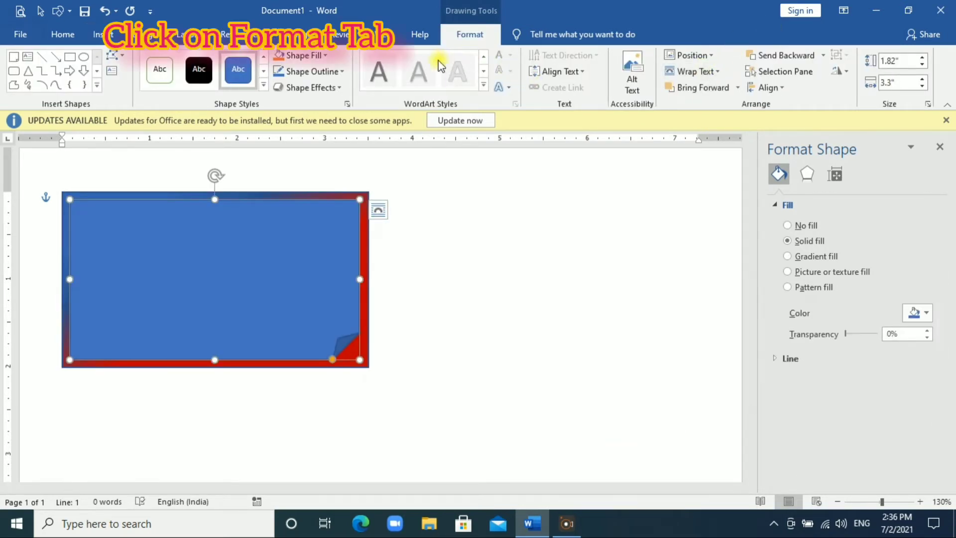
Step: Fill the folded-corner shape white and give the gradient frame a thick black outline
click(324, 53)
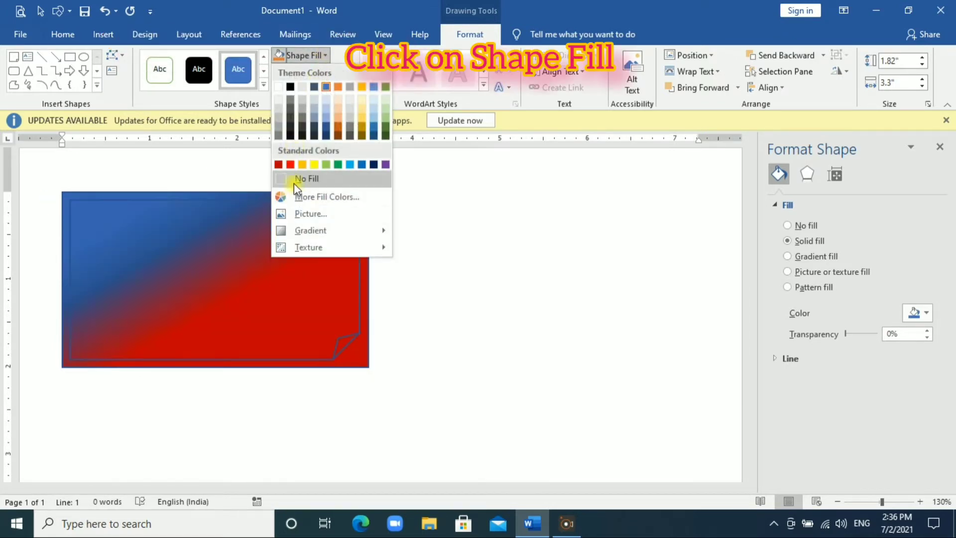
click(279, 88)
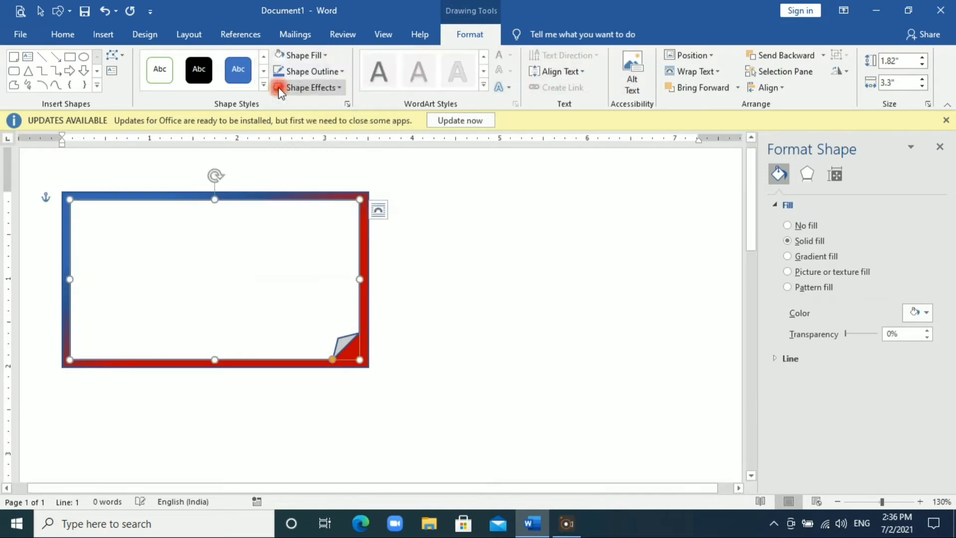
click(364, 237)
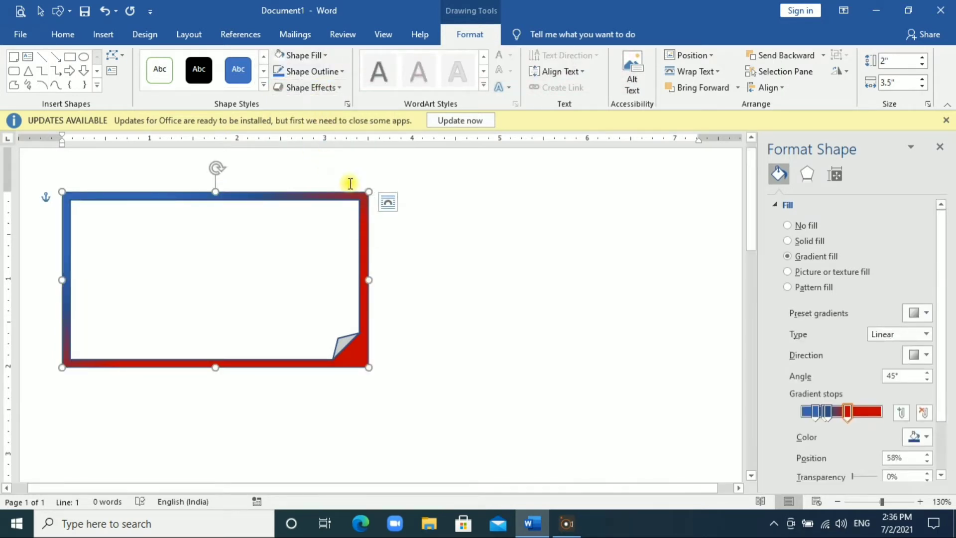
click(341, 75)
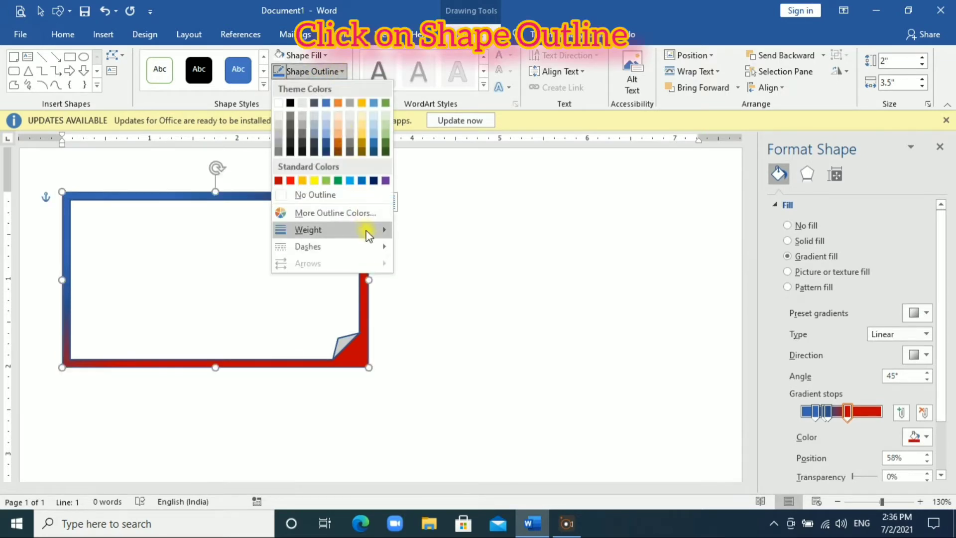
mouse_move(307, 230)
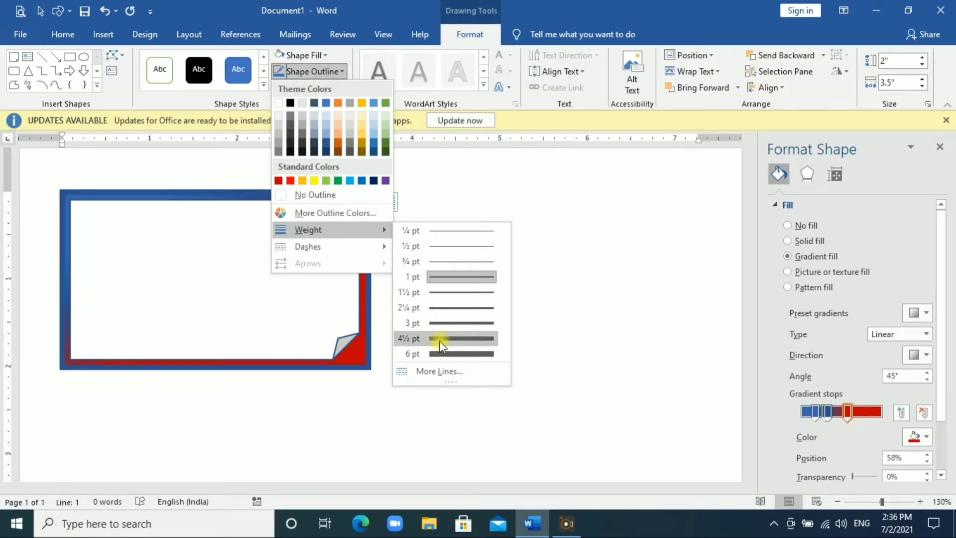
click(441, 323)
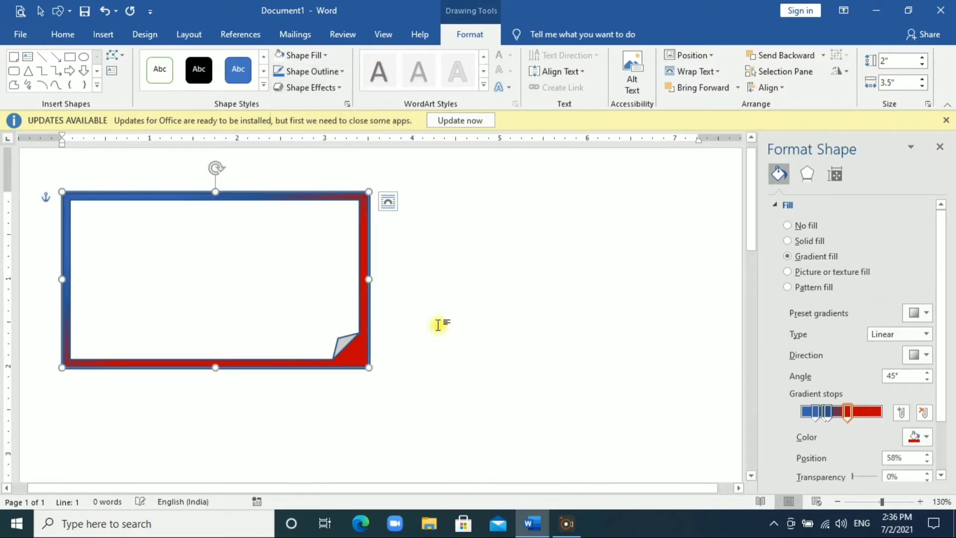
click(339, 72)
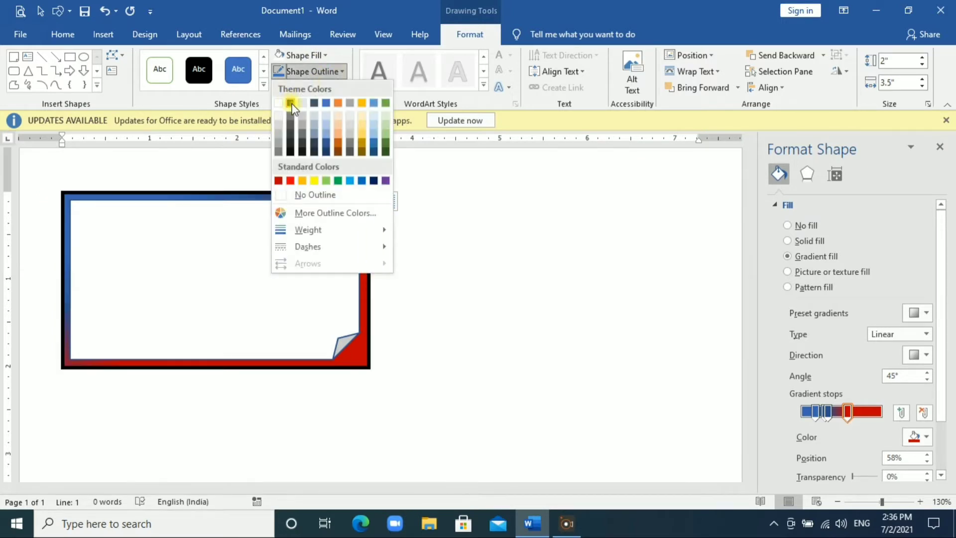
click(291, 104)
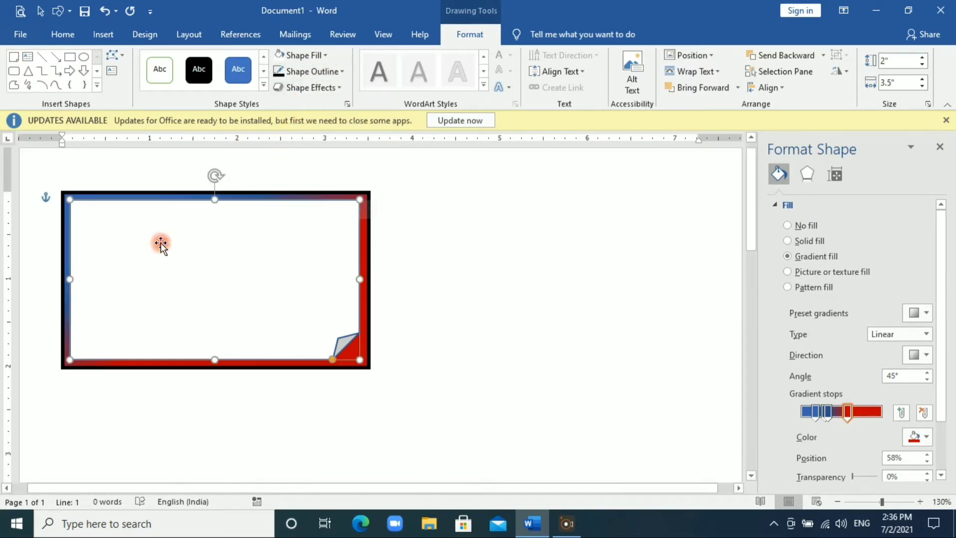
Step: Shrink the white card to about 1.72" by 3.25" inside the frame
click(86, 200)
drag(68, 198, 74, 203)
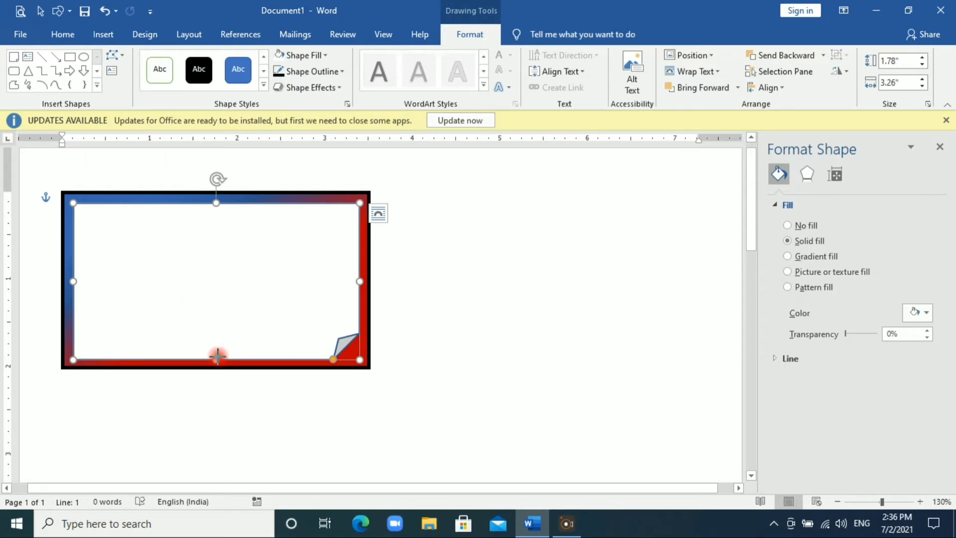
drag(216, 356, 219, 354)
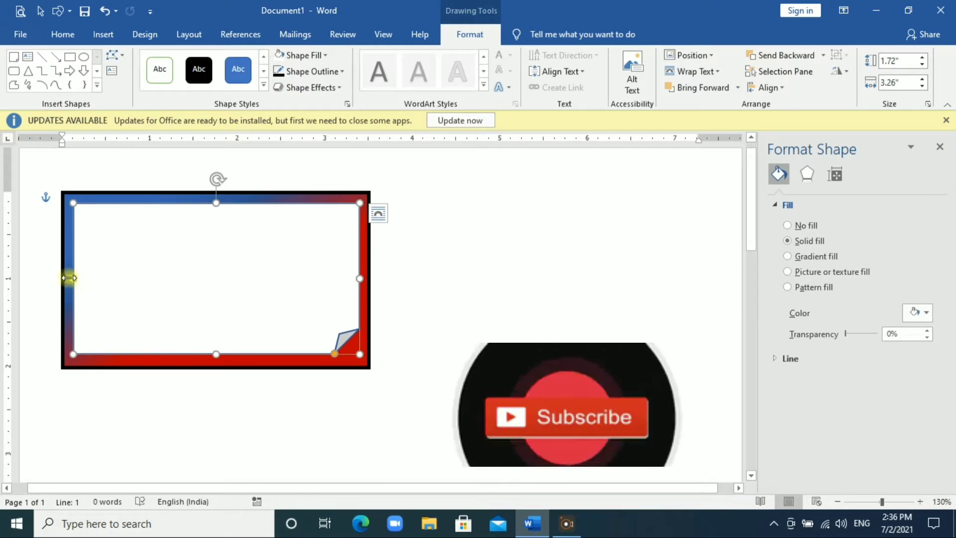
drag(70, 278, 75, 279)
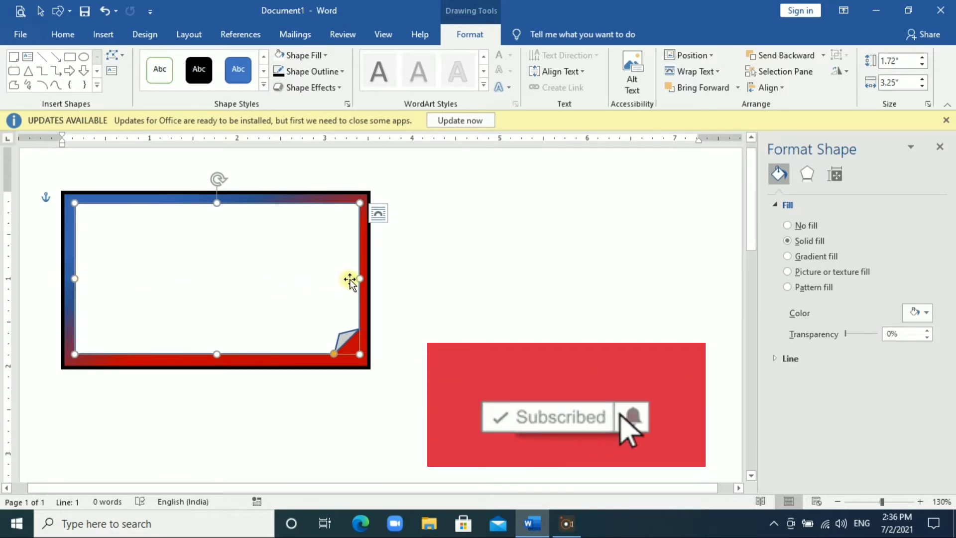
Step: Resize the white card to 1.7" by 3.19" and enlarge its folded corner
drag(360, 278, 355, 276)
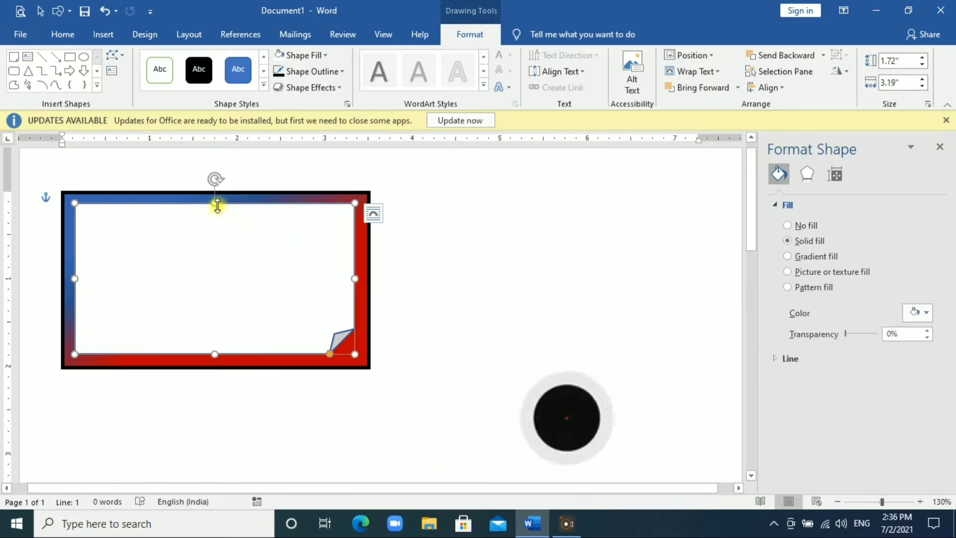
drag(214, 203, 214, 206)
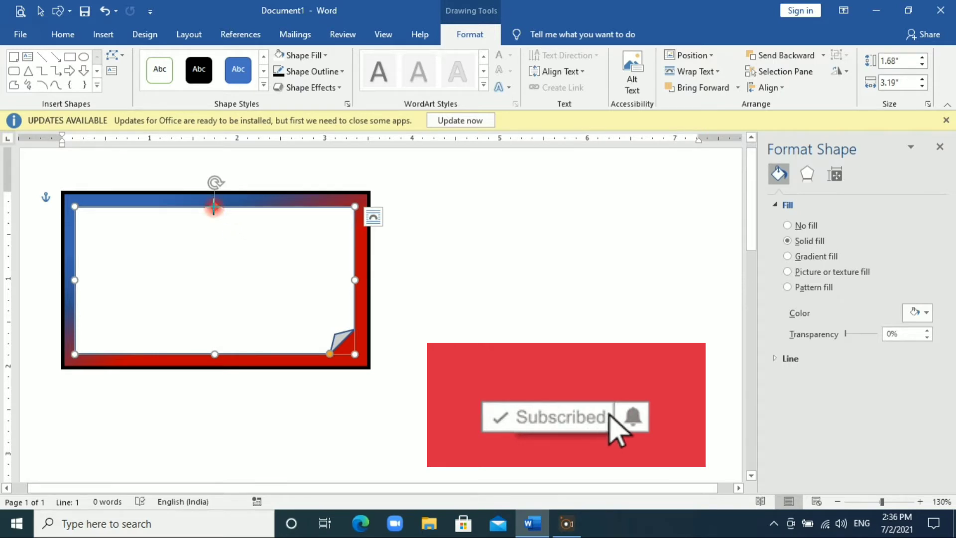
drag(215, 209, 214, 205)
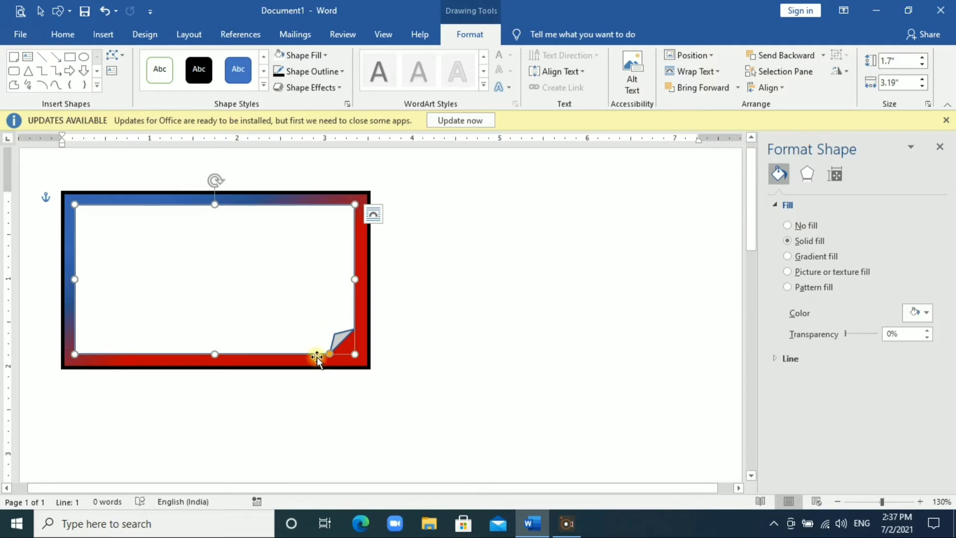
drag(328, 355, 325, 349)
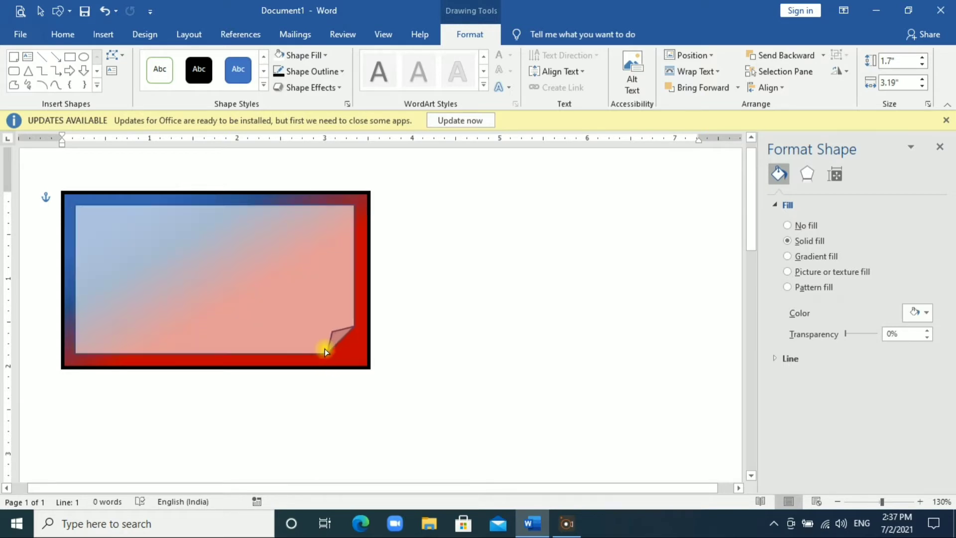
Step: Remove the white card's outline
click(282, 282)
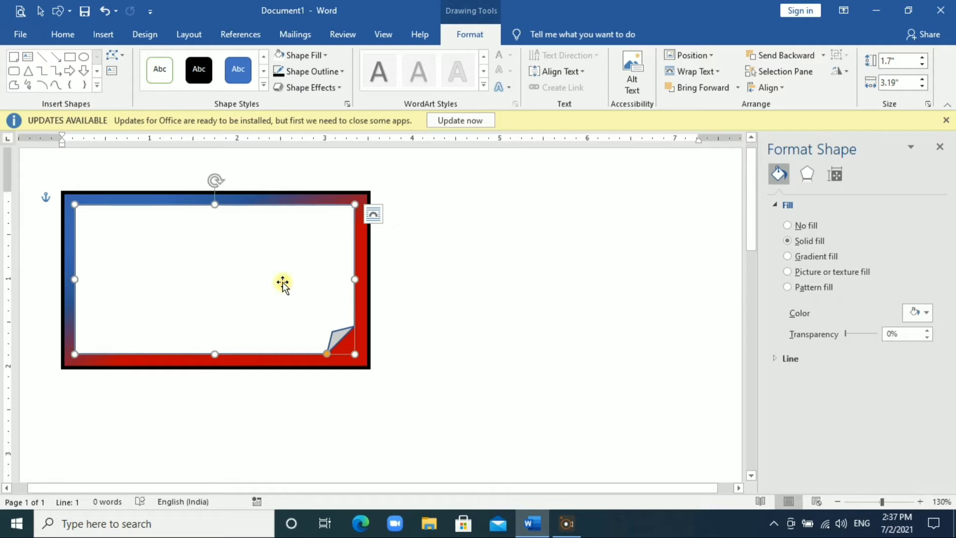
click(337, 71)
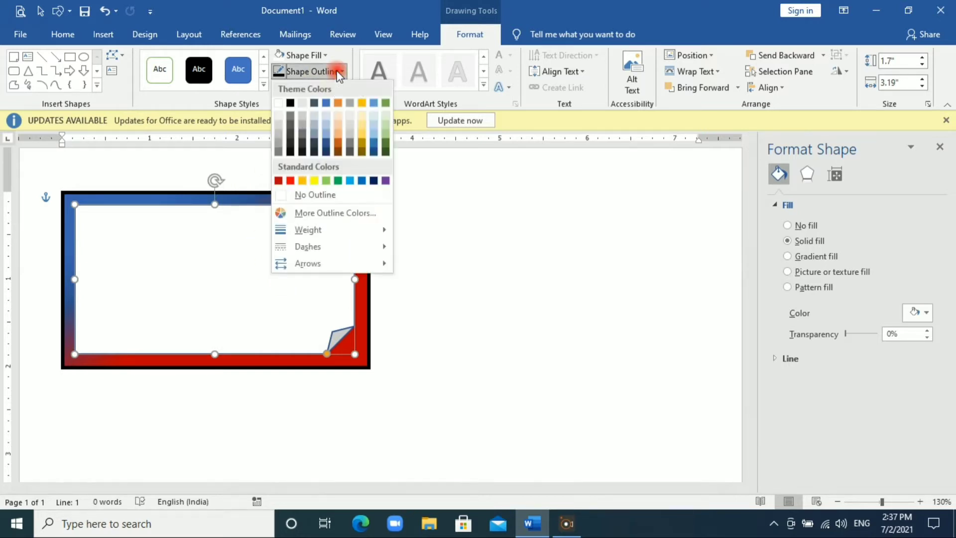
click(332, 195)
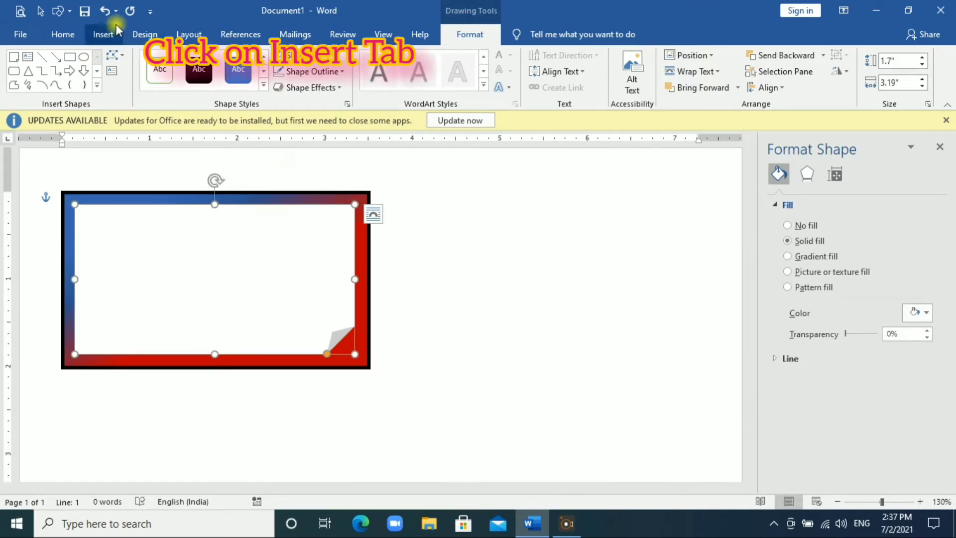
Step: Draw a text box of about 1.6" by 2.61" inside the white card
click(99, 34)
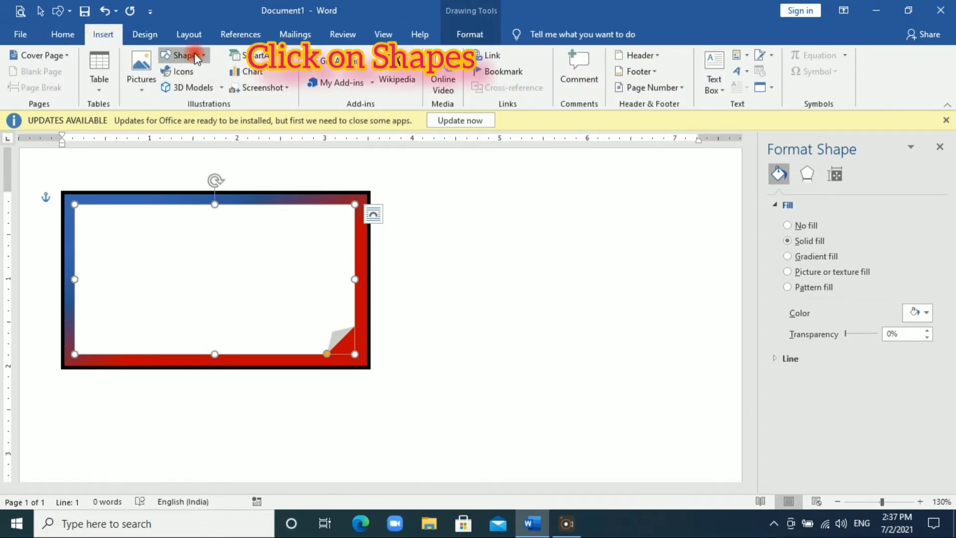
click(194, 53)
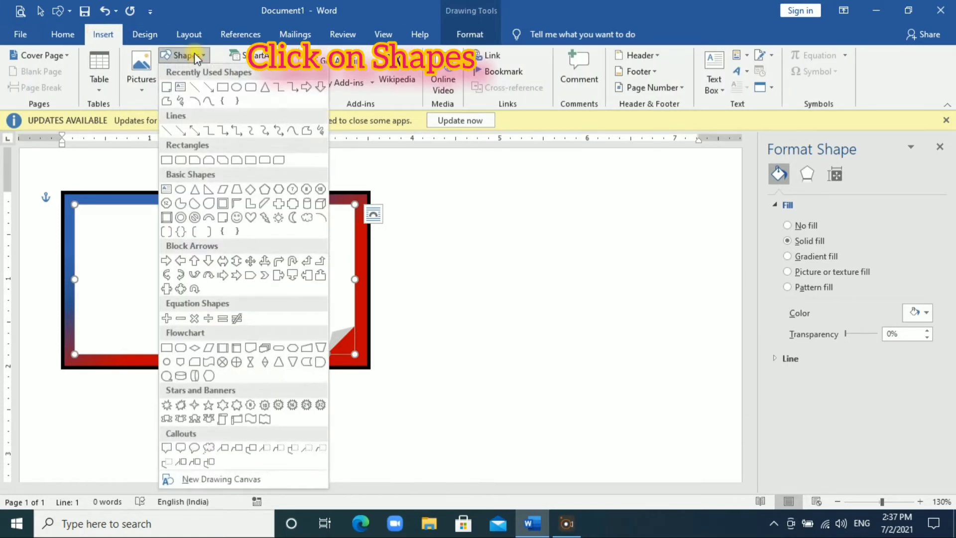
click(180, 88)
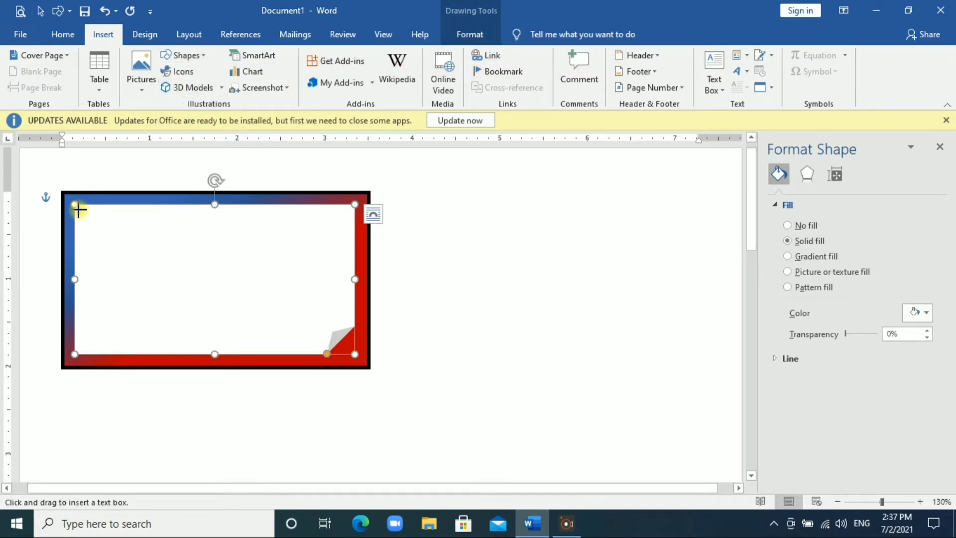
drag(79, 210, 224, 313)
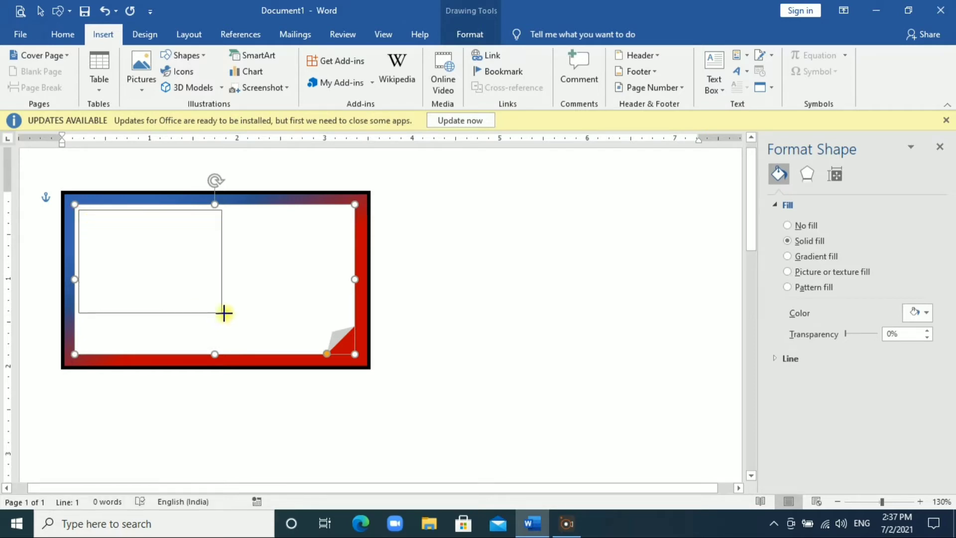
drag(224, 313, 317, 347)
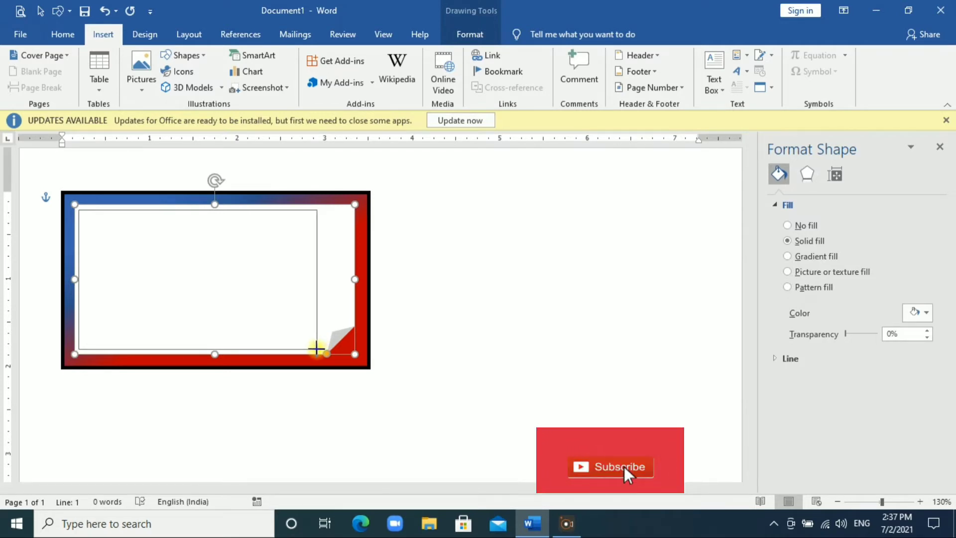
drag(317, 349, 307, 349)
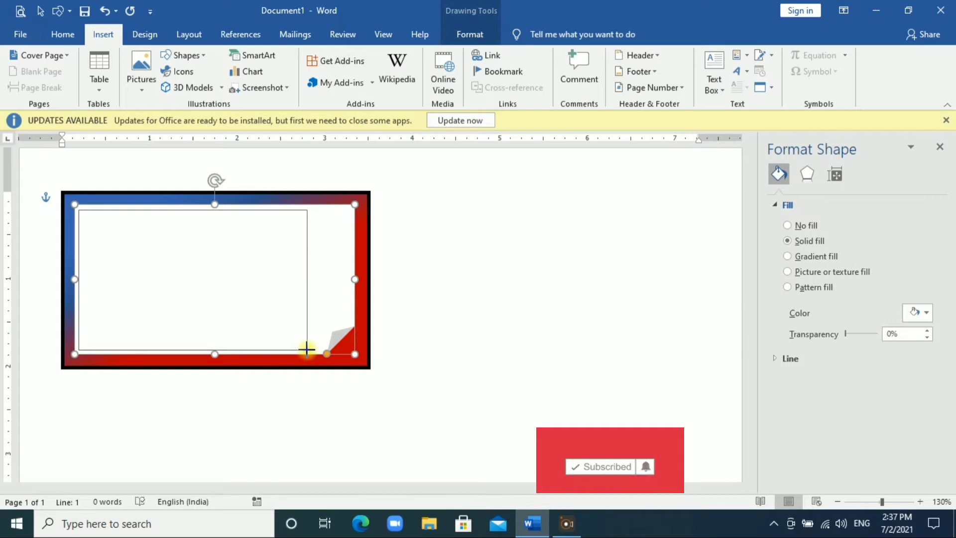
drag(307, 350, 308, 350)
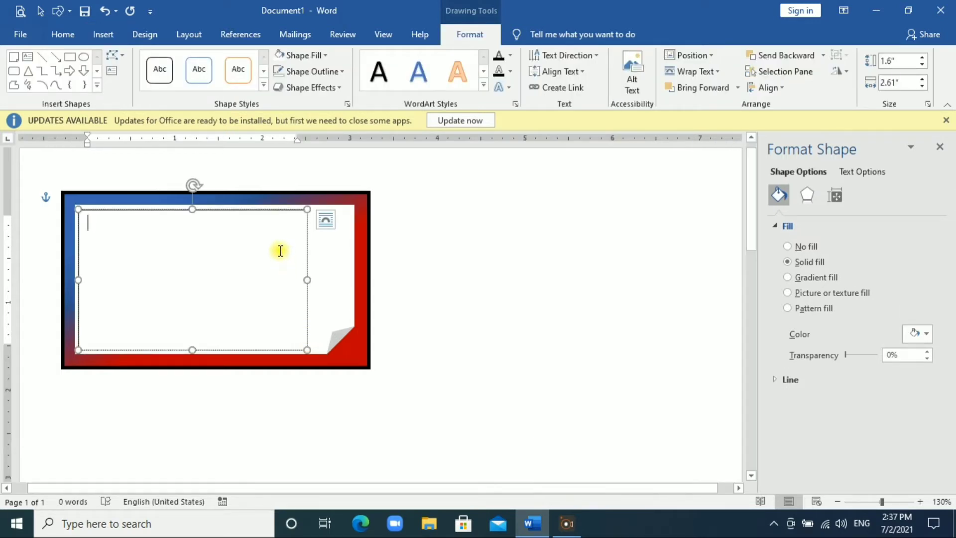
Step: Apply No Spacing and type 'name ______' and 'Address ______' fill-in lines
click(62, 34)
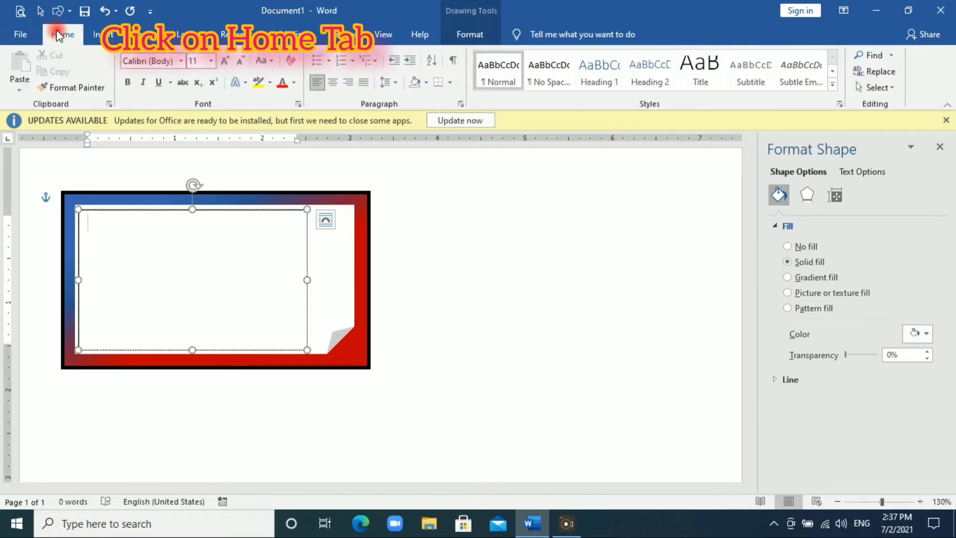
click(538, 79)
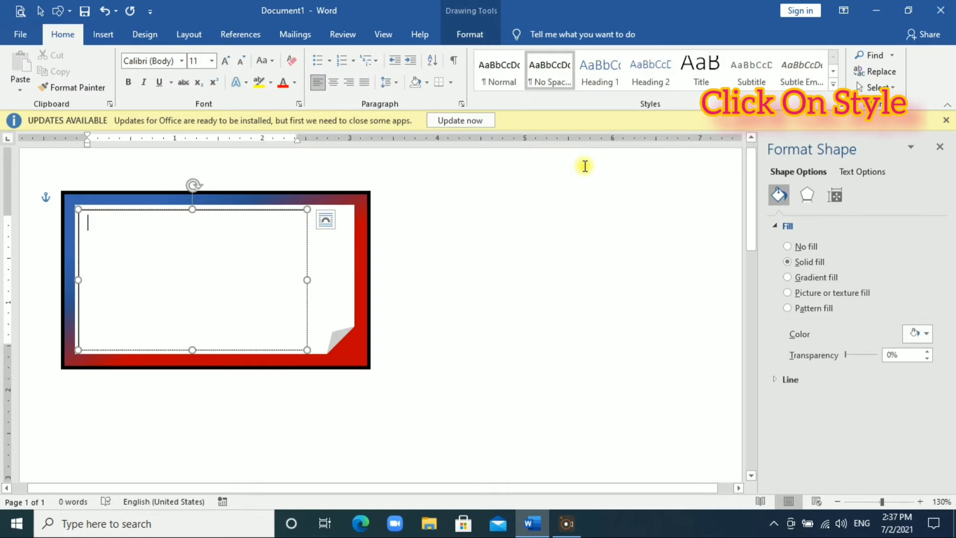
text(n)
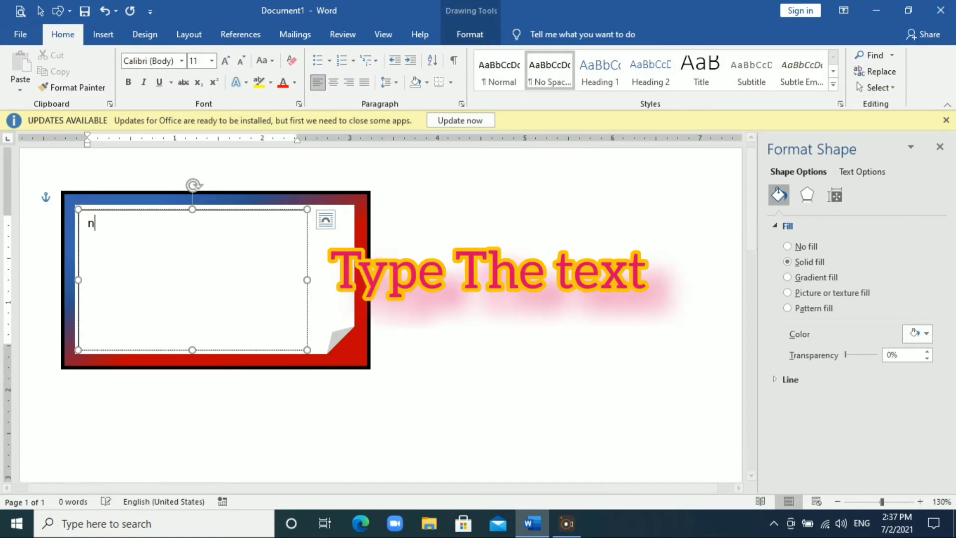
text(ame)
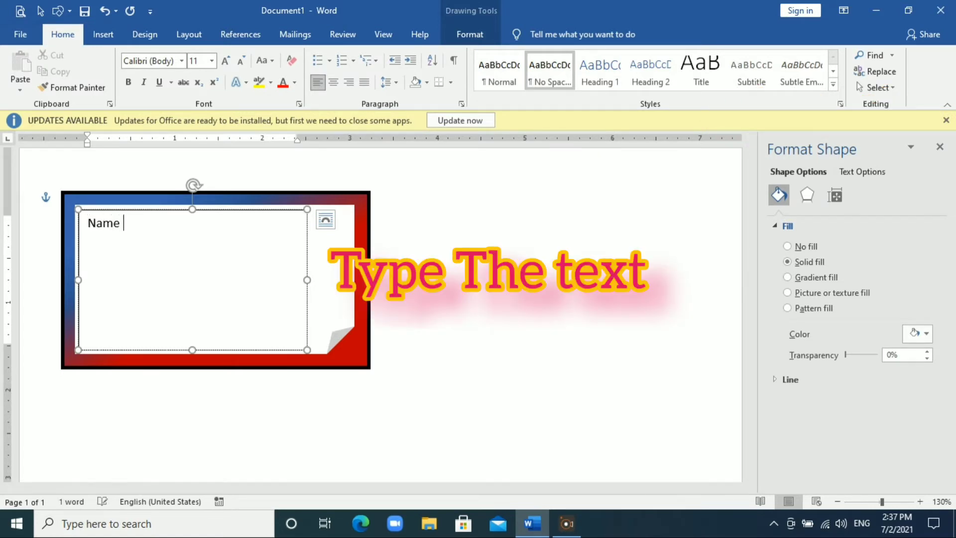
text( ___)
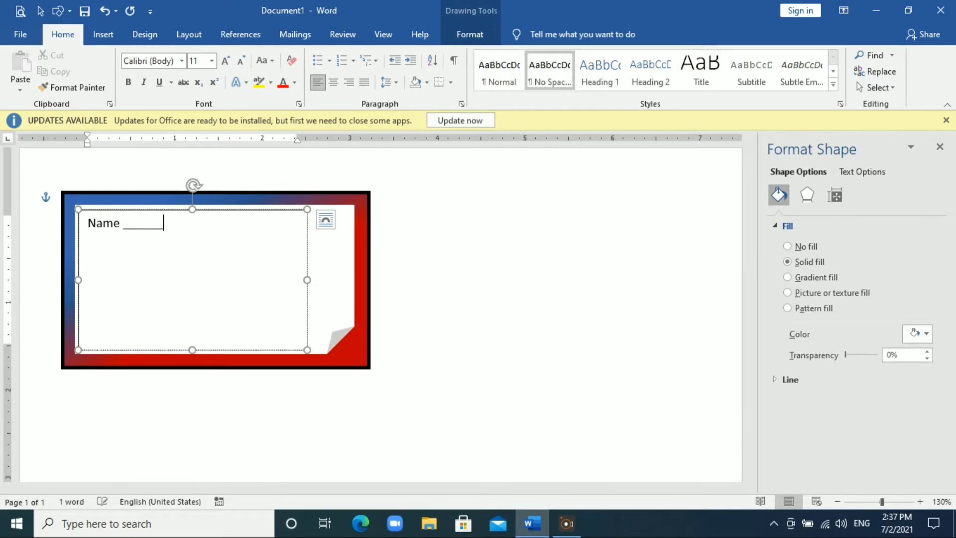
text(____)
text(___________________)
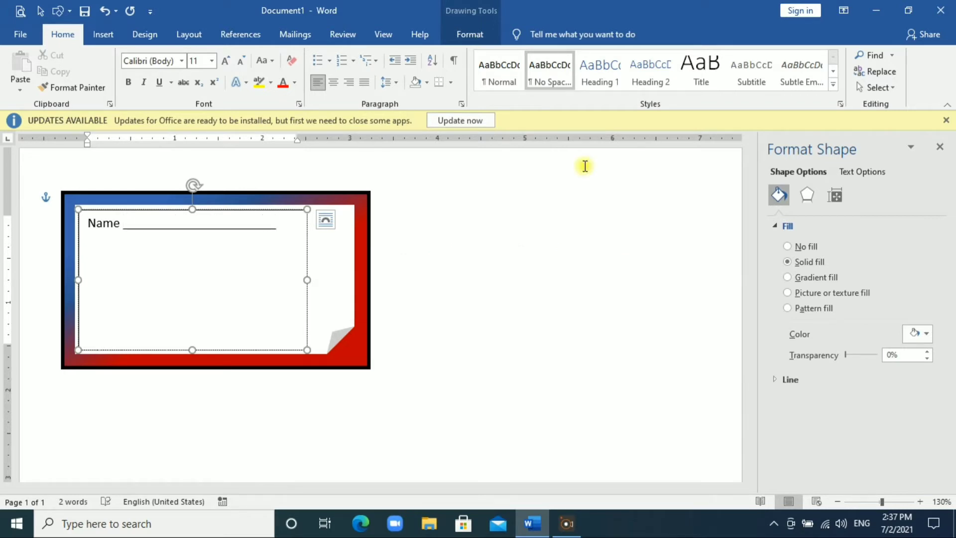
key(Return)
text(Address )
text(___________)
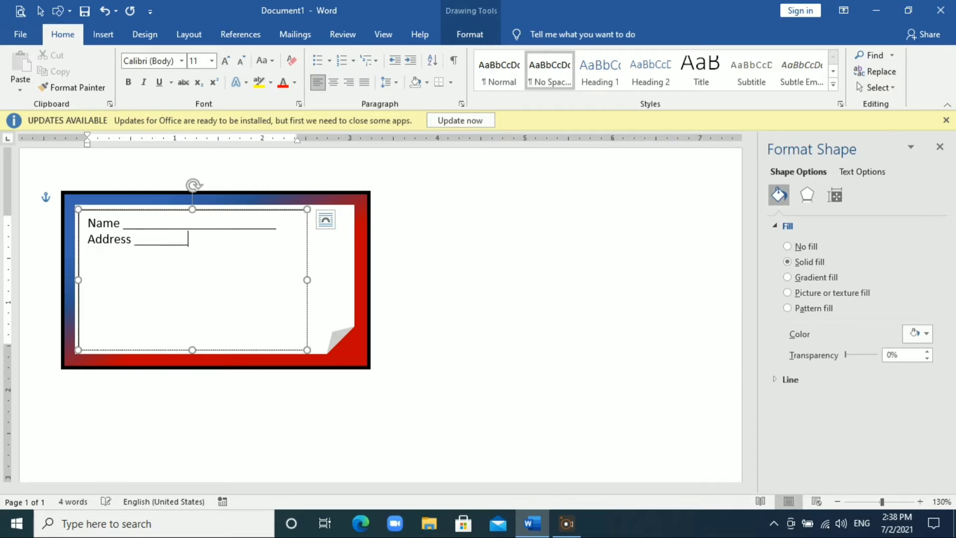
text(_____________)
key(Return)
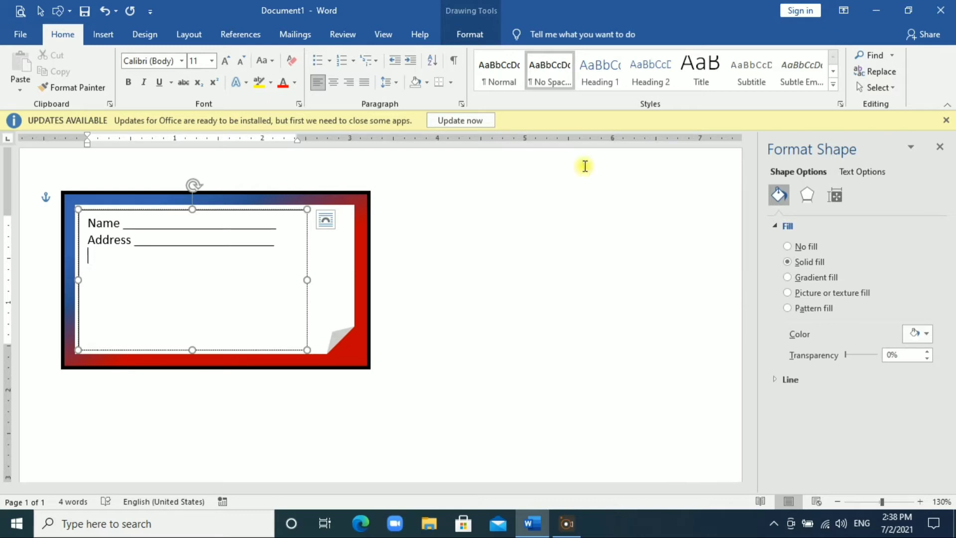
Step: Add a 'Class ___ Sec______' line and begin the Roll and Sub line
text(Class )
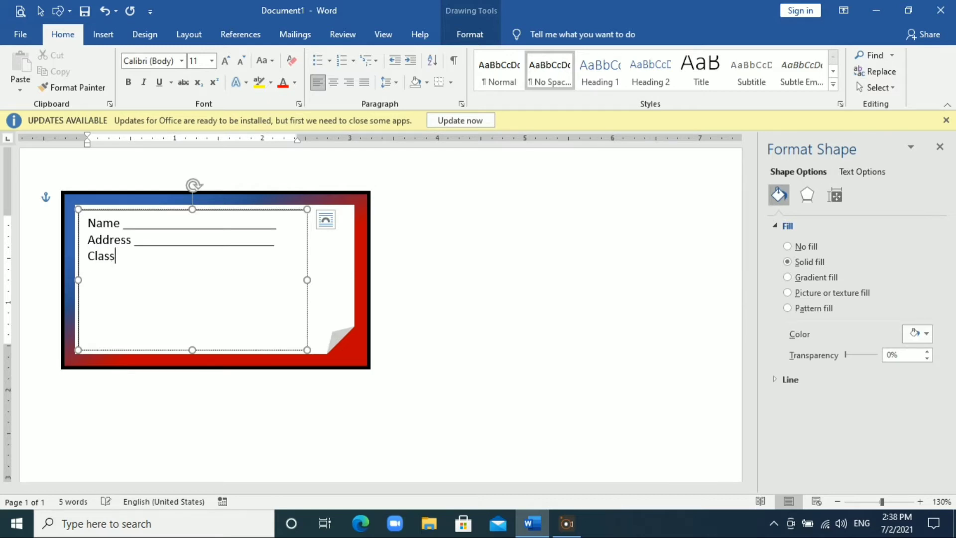
text(_)
text(___)
key(BackSpace)
key(BackSpace)
key(BackSpace)
text(S)
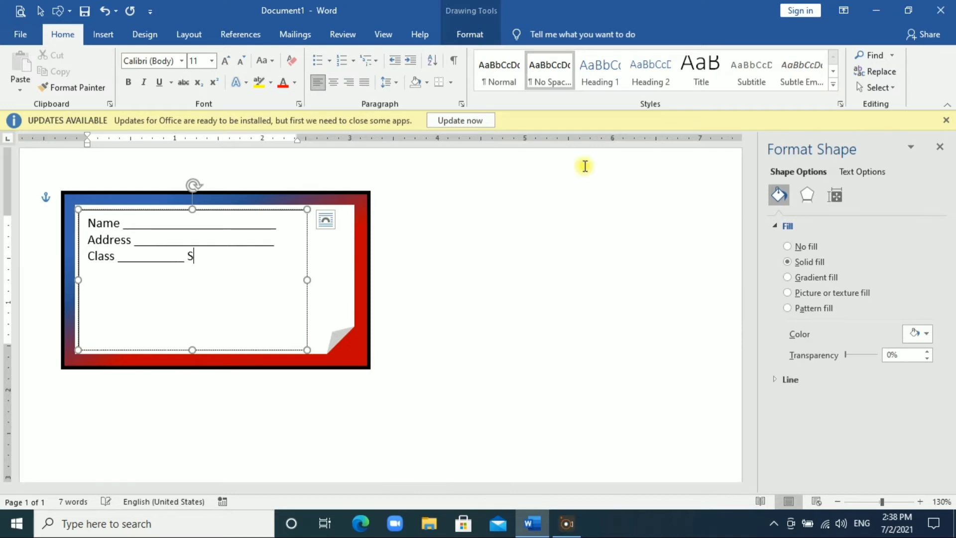
text(ec)
text(___)
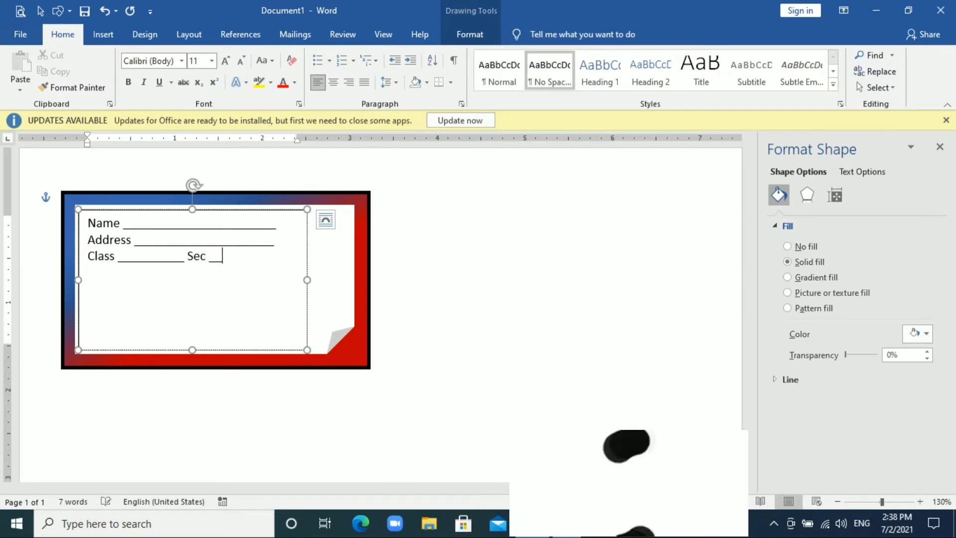
text(___________)
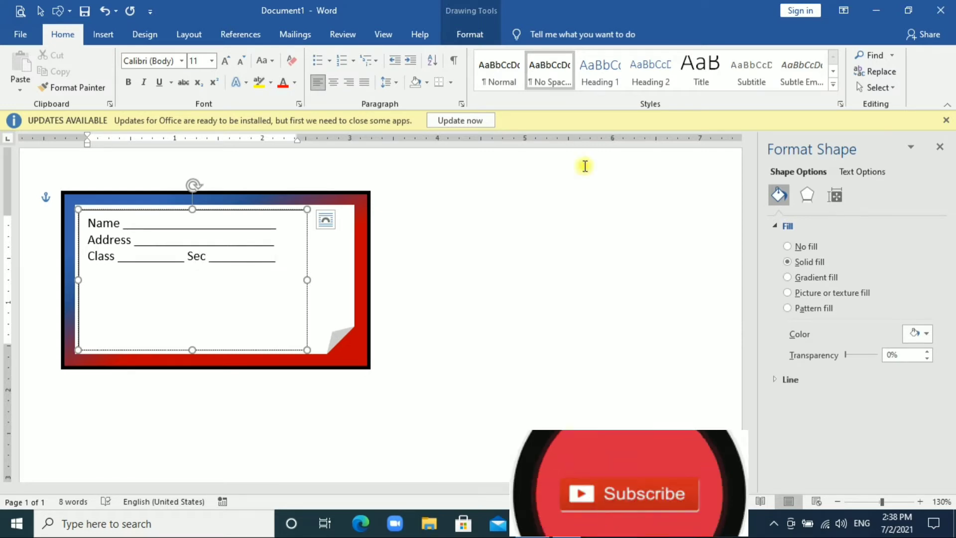
key(Return)
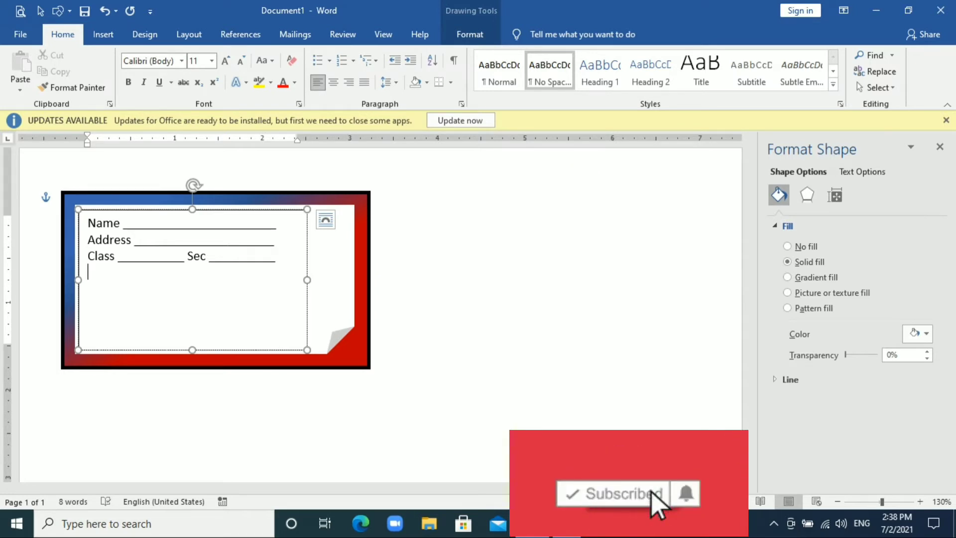
text(Ro)
text(ll )
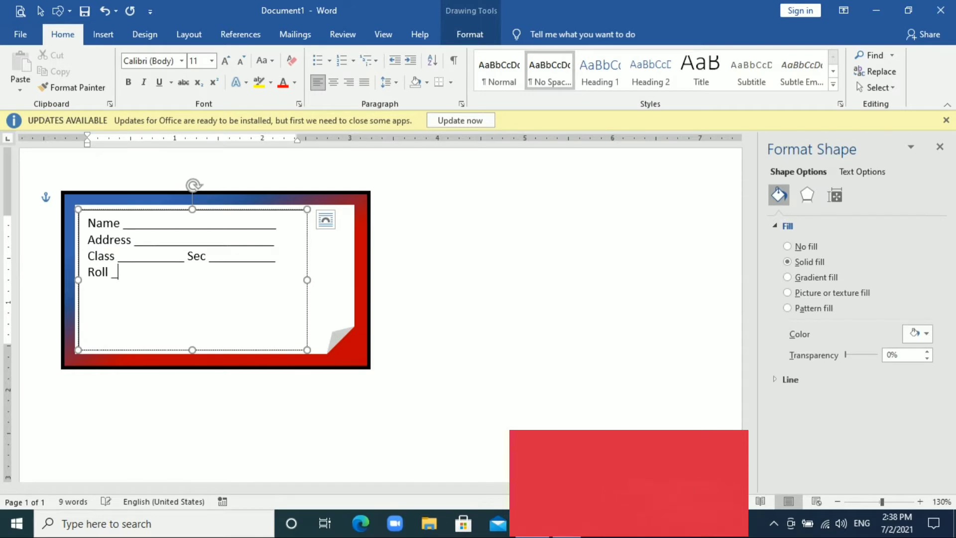
text(________________)
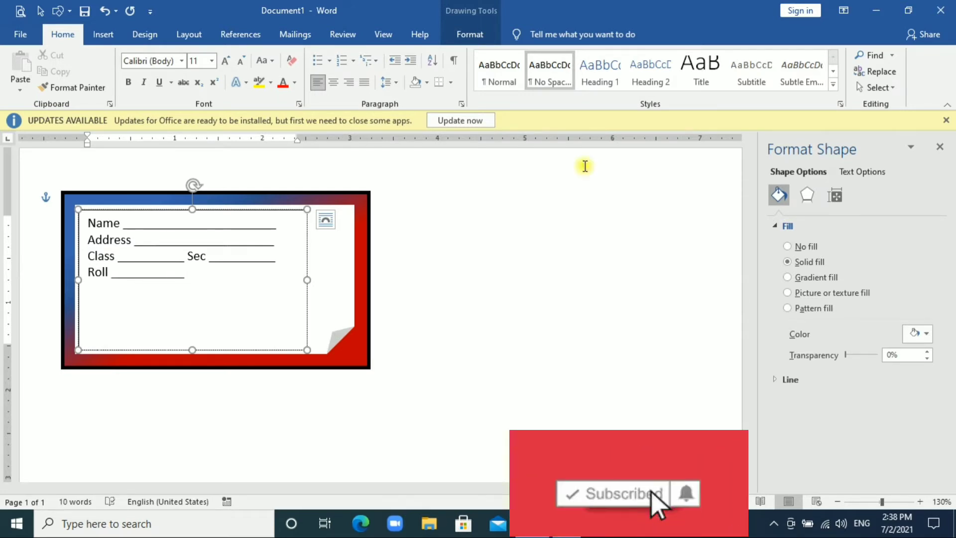
text( Su)
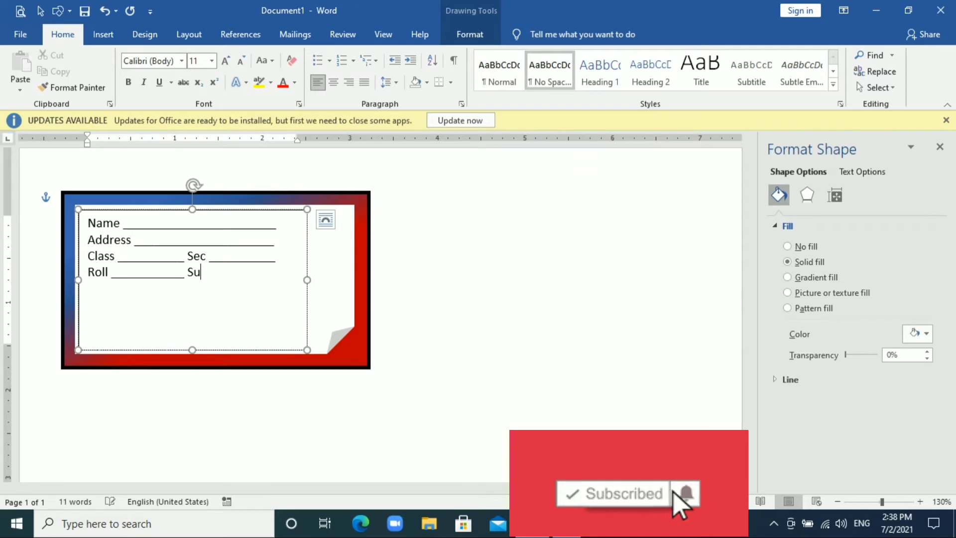
text(b __)
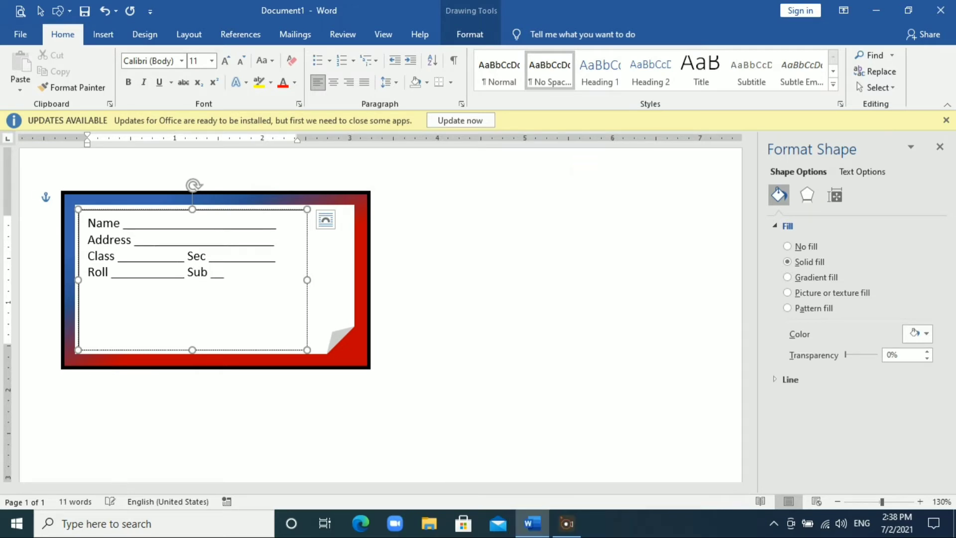
text(____)
text(-)
text(_)
text(_)
Step: Trim underscores from the Sub and Sec blanks and start a new line
key(BackSpace)
key(Up)
key(BackSpace)
key(Return)
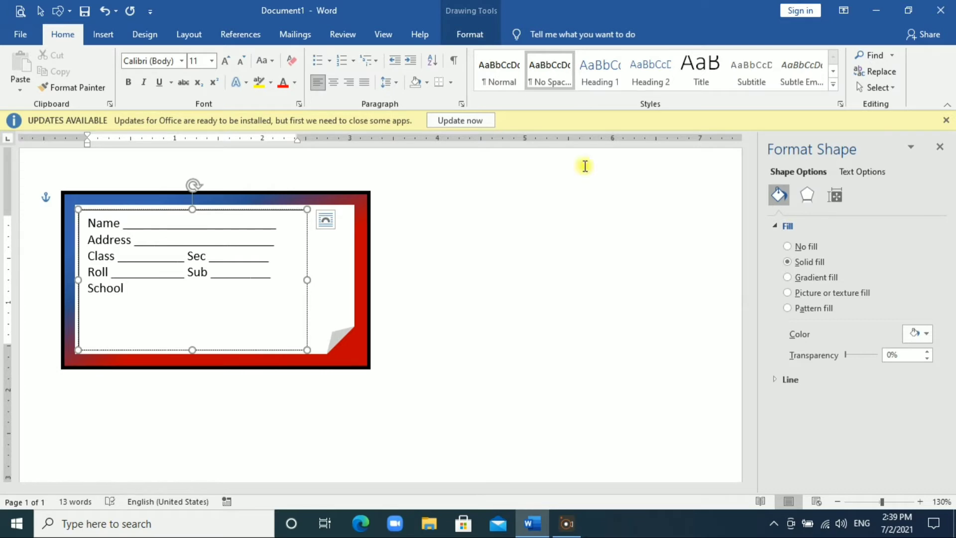
Step: Add a School blank line and begin the 'Class Teacher ______' line
text(_______)
text(___)
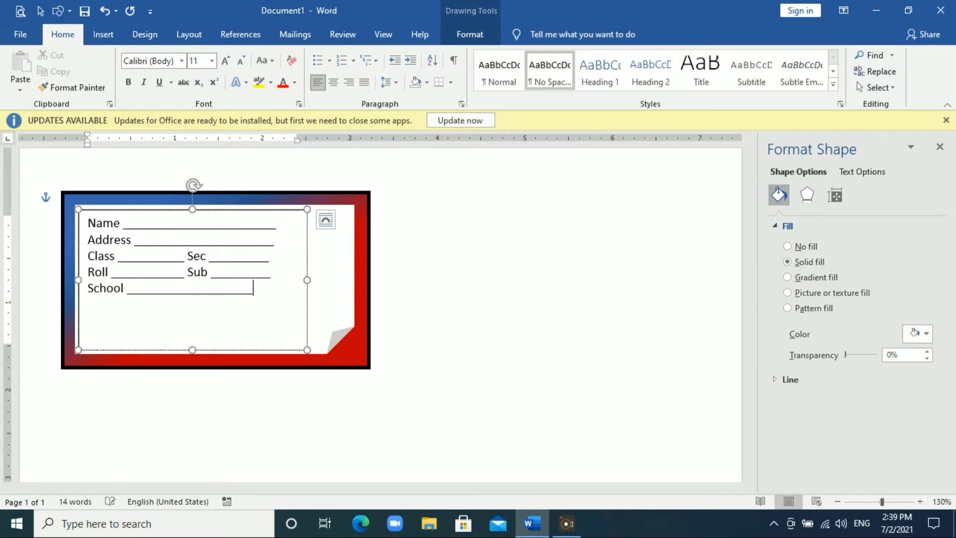
text(____)
key(BackSpace)
key(Return)
text(cl)
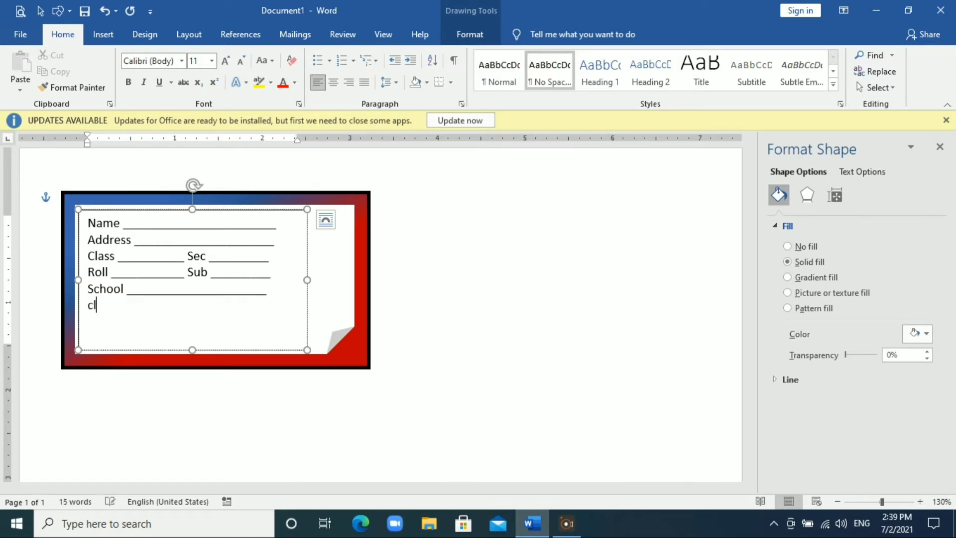
text(ass T)
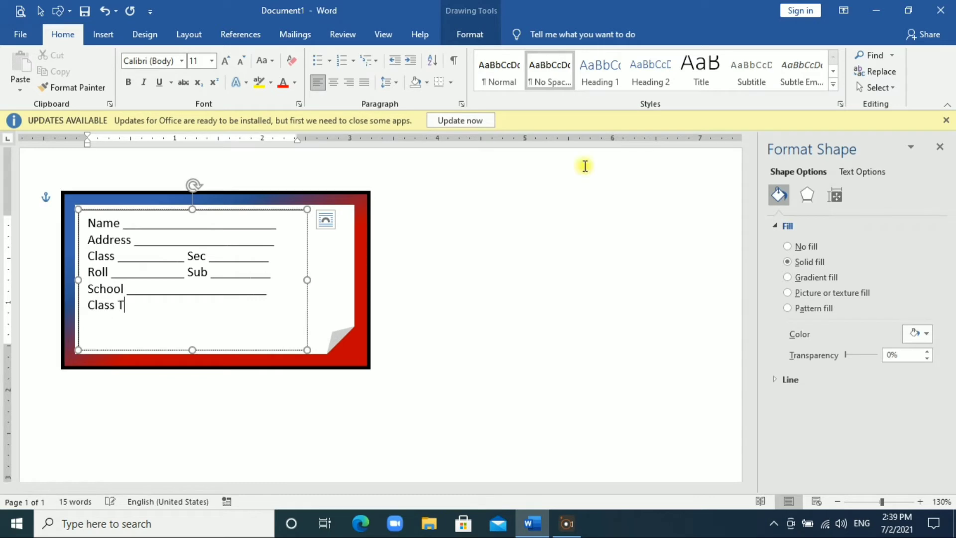
text(eacher )
text(_________________)
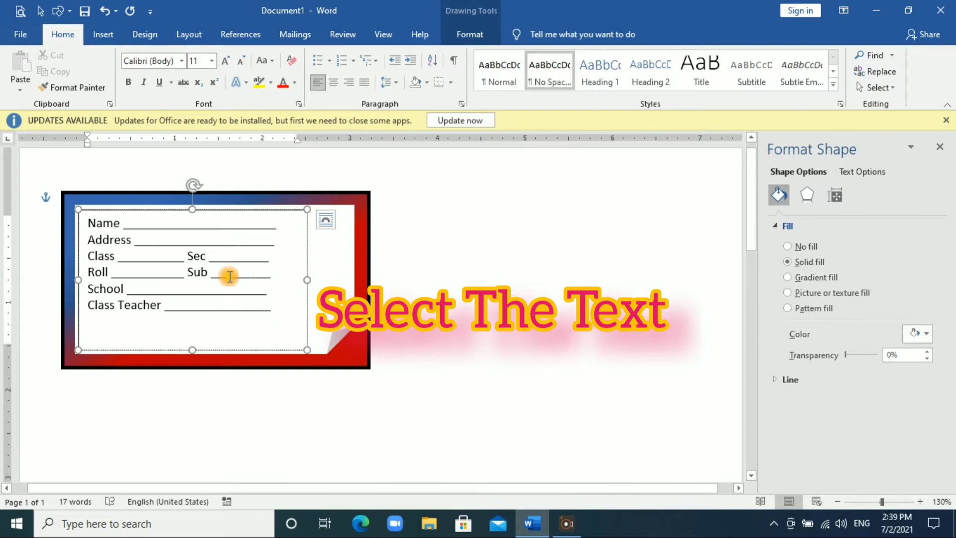
Step: Format all the text box's field text as bold italic 12 pt with 1.15 line spacing
drag(278, 343, 94, 209)
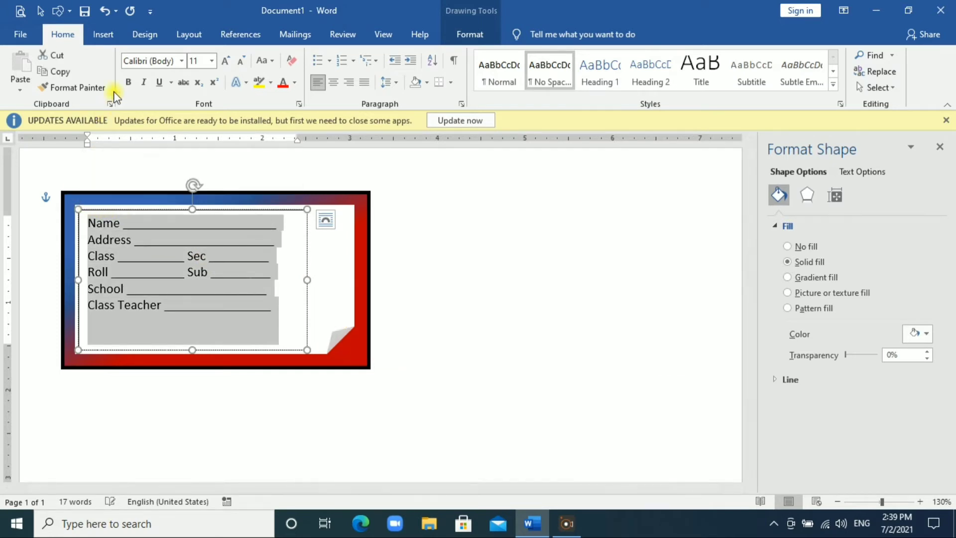
click(129, 83)
click(143, 82)
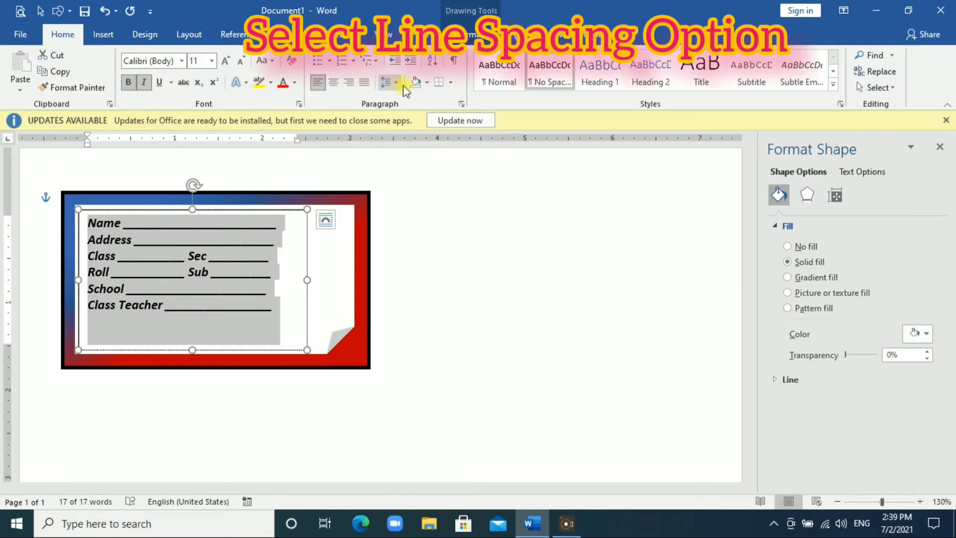
click(390, 82)
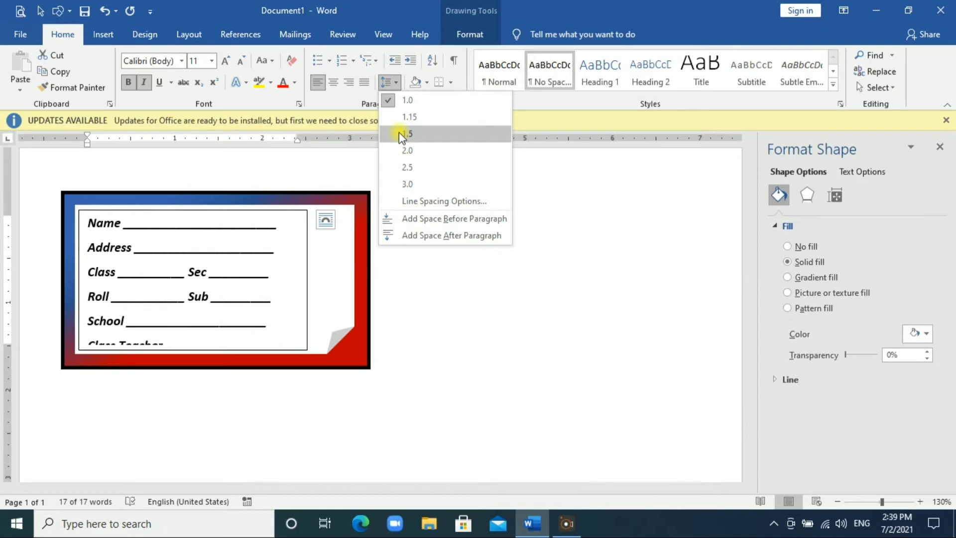
click(407, 117)
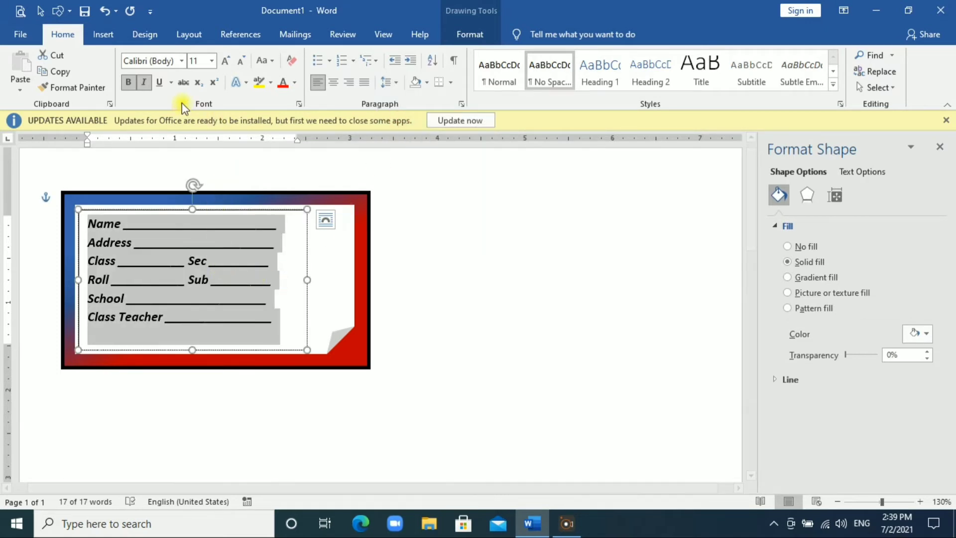
click(225, 61)
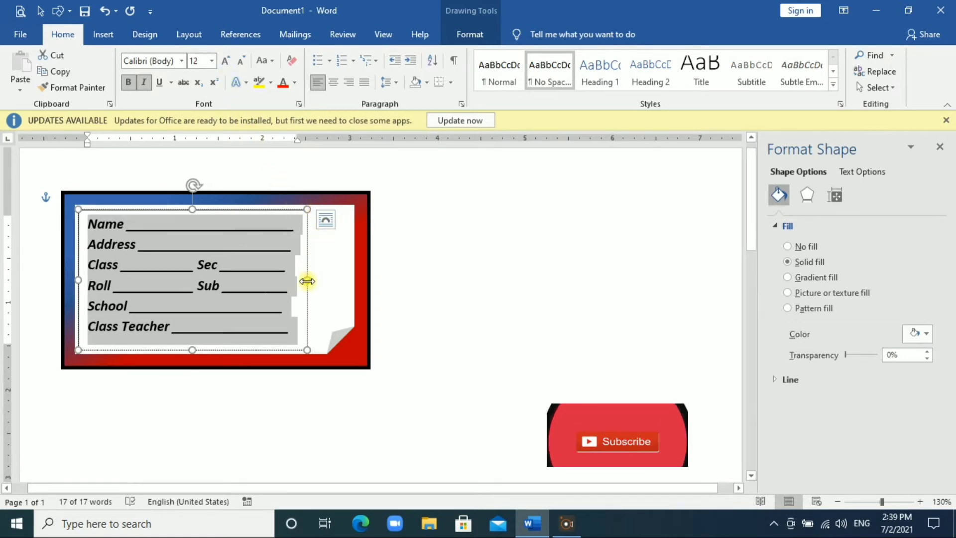
Step: Narrow the text box slightly so its field lines fit inside the card
drag(307, 280, 305, 280)
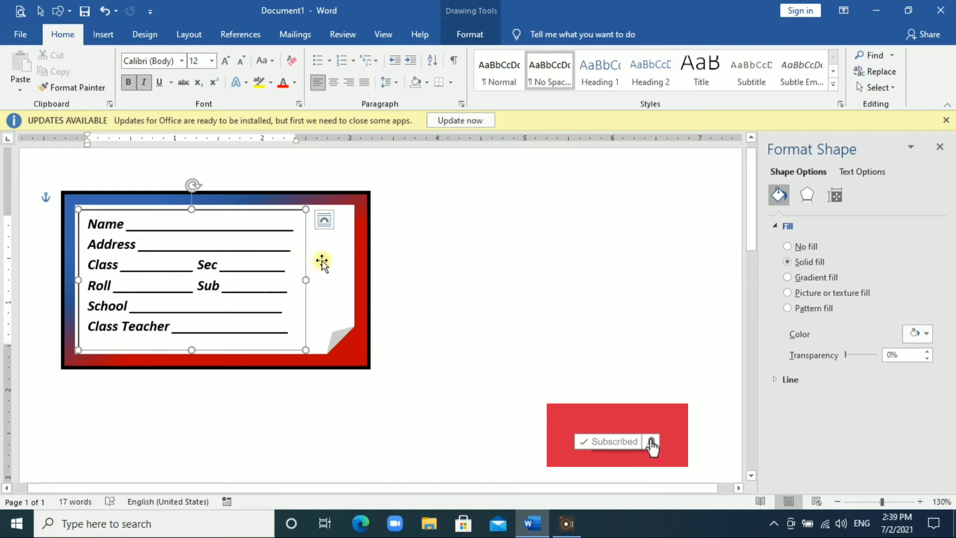
click(302, 280)
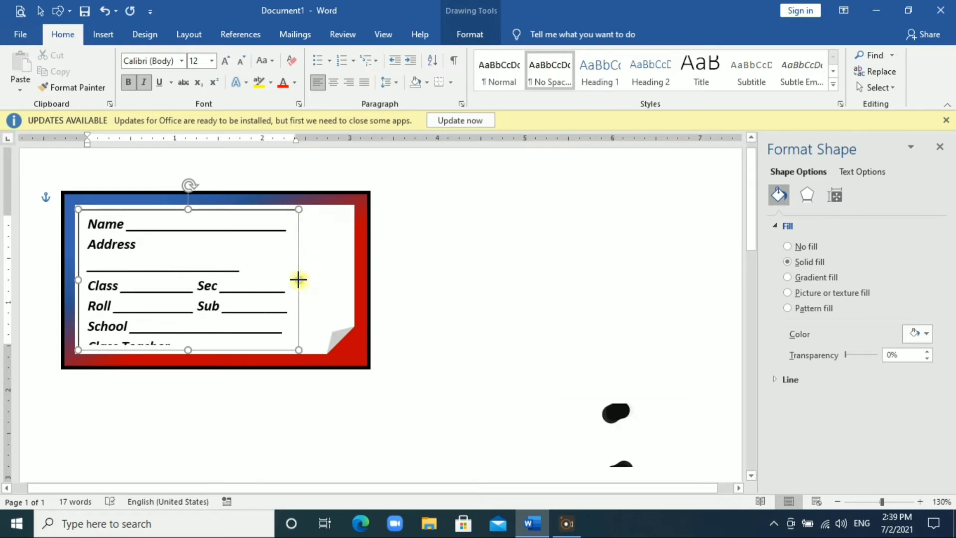
drag(302, 280, 303, 280)
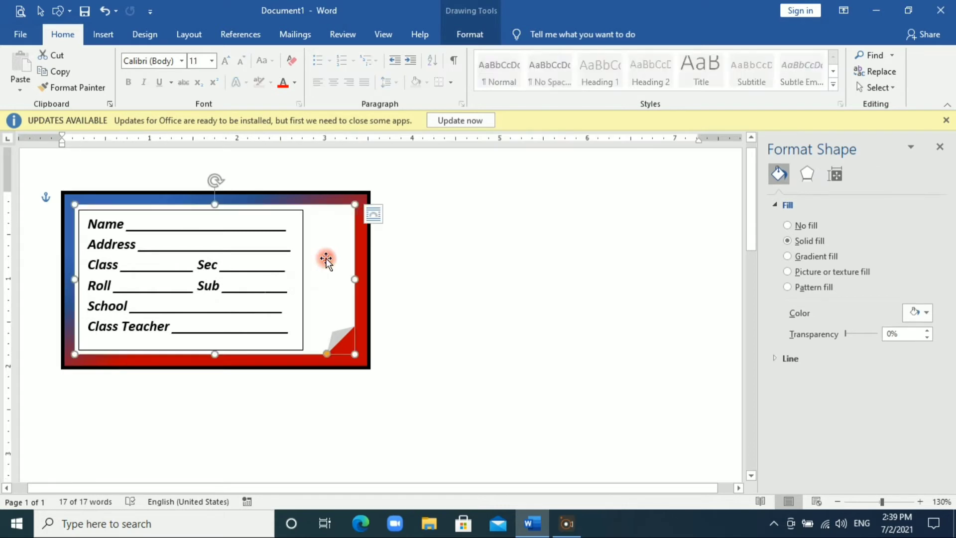
click(409, 238)
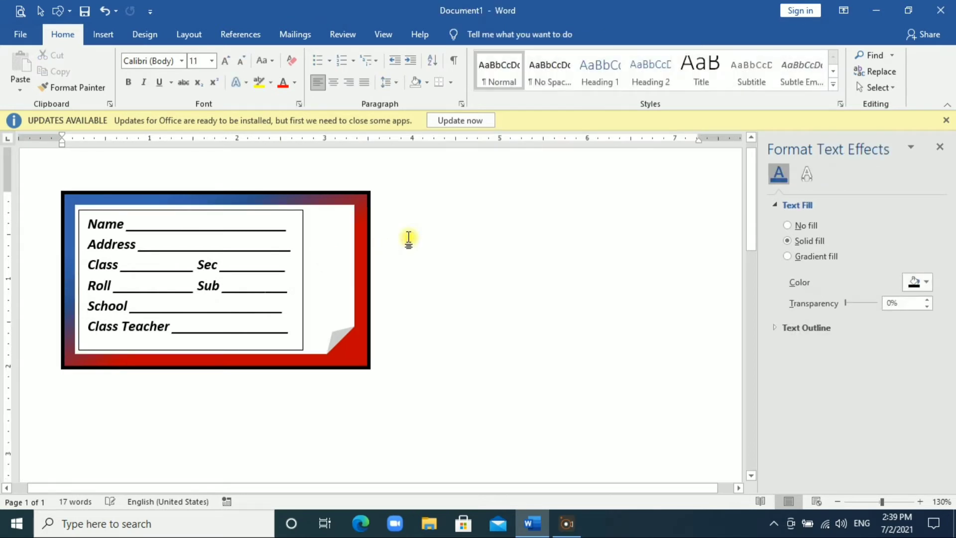
click(940, 147)
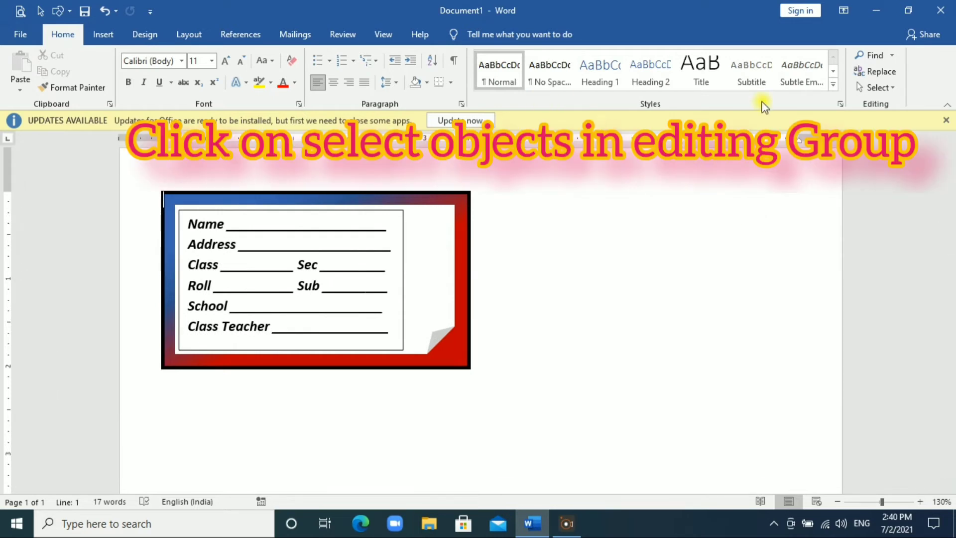
Step: Select the gradient frame, white card and text box, then group them into one object
click(878, 89)
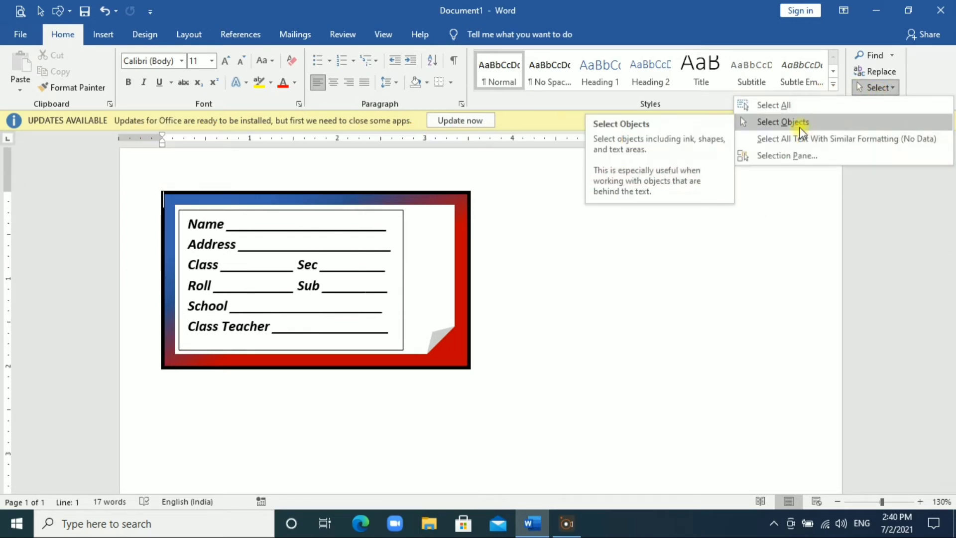
click(801, 128)
mouse_move(514, 379)
mouse_down()
mouse_move(169, 238)
mouse_move(145, 171)
mouse_up()
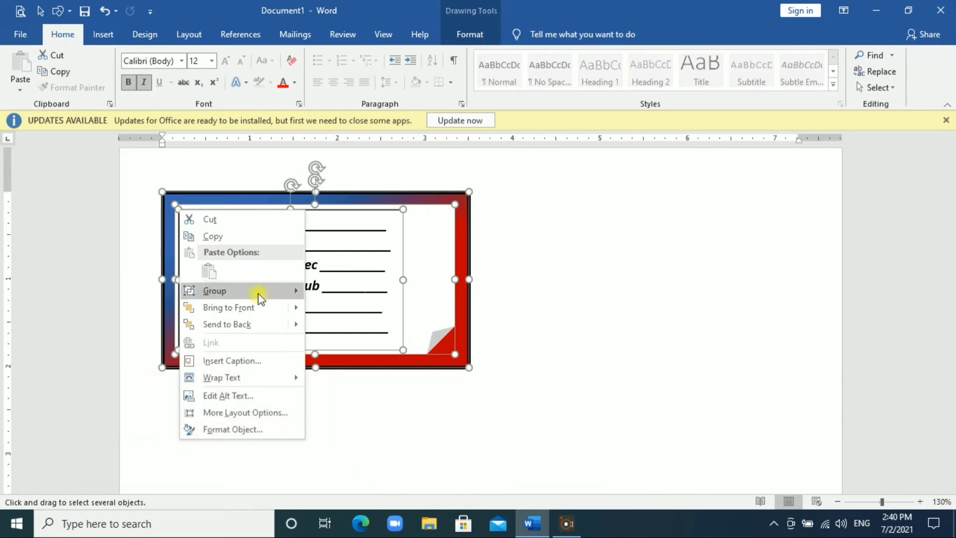
click(258, 293)
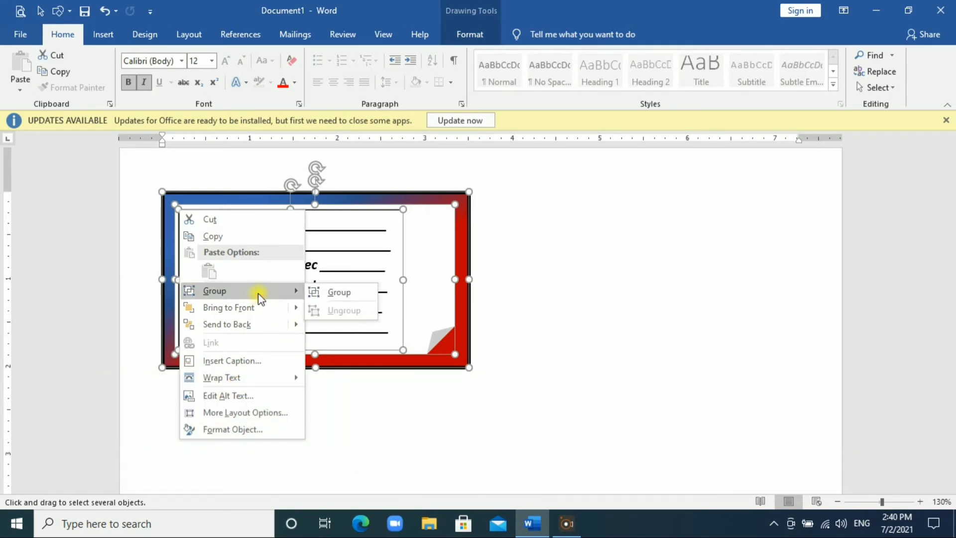
click(318, 291)
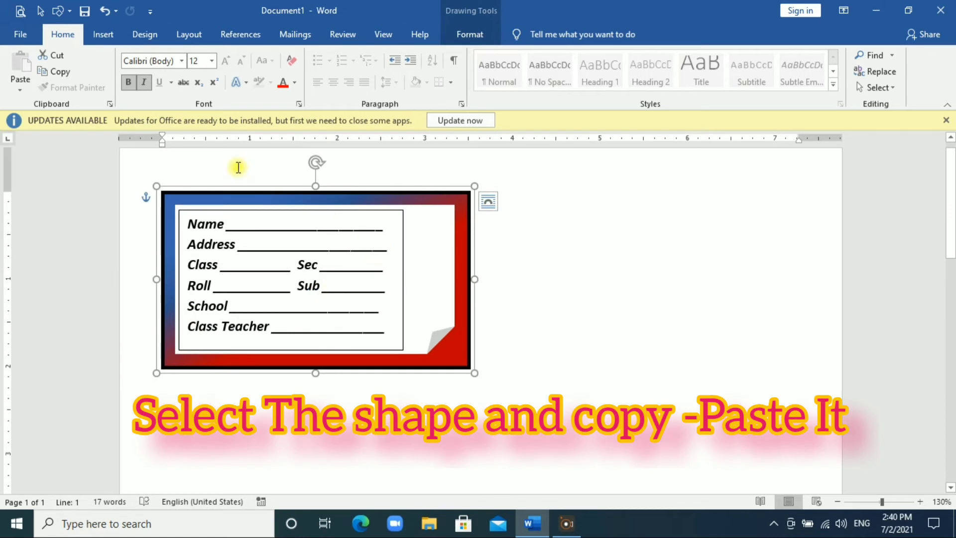
Step: Duplicate the grouped name card and place the copy beside the original
click(64, 73)
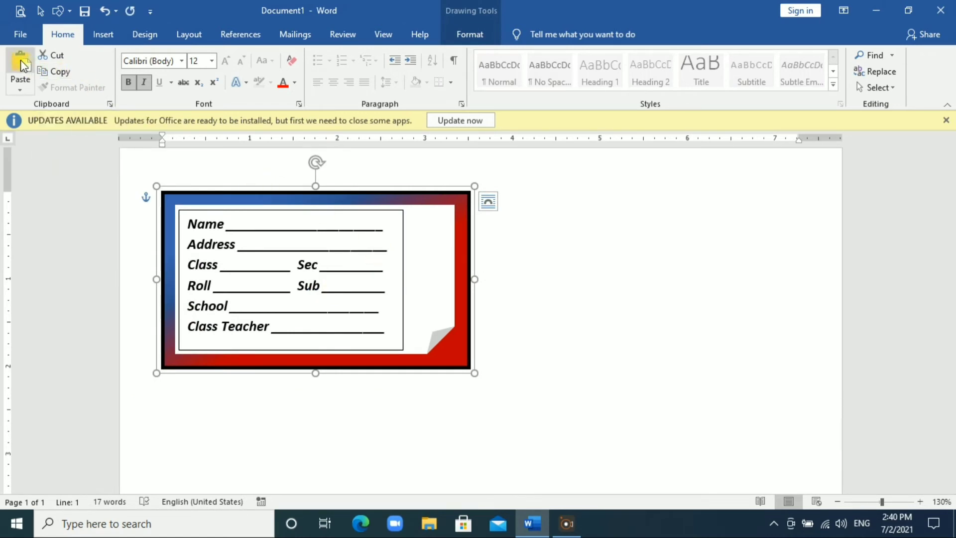
click(23, 65)
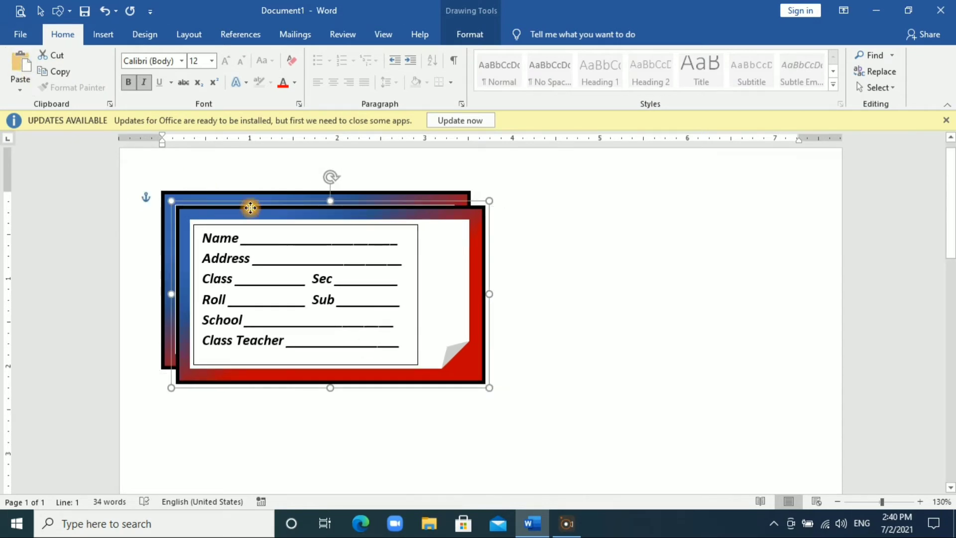
mouse_move(226, 204)
mouse_down()
mouse_move(420, 206)
mouse_move(523, 192)
mouse_up()
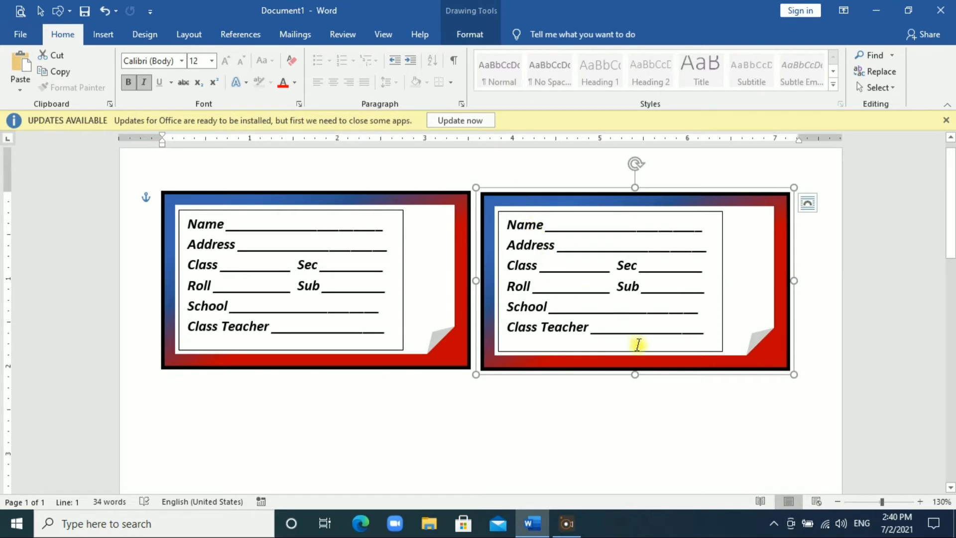
Step: Copy both cards and place the pasted pair below as a second row
shift+click(440, 359)
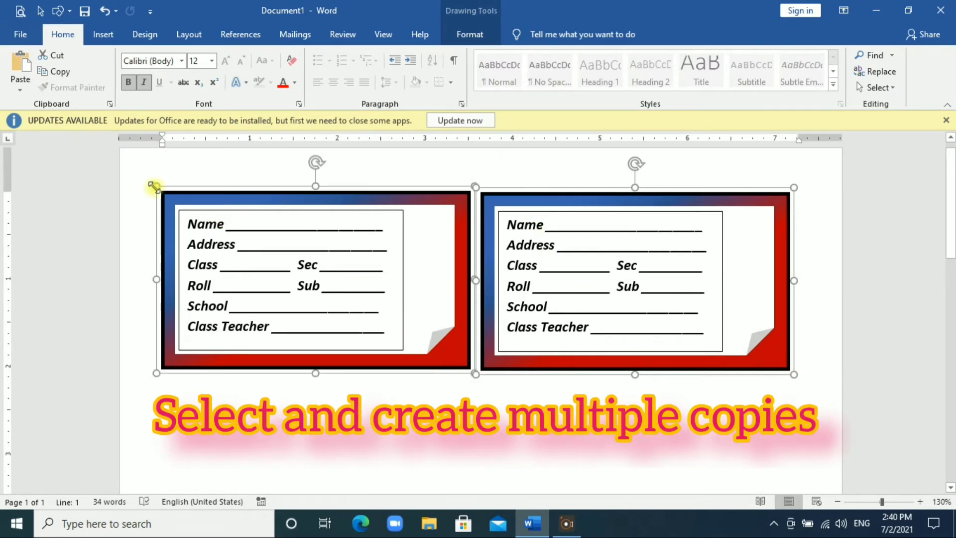
click(60, 75)
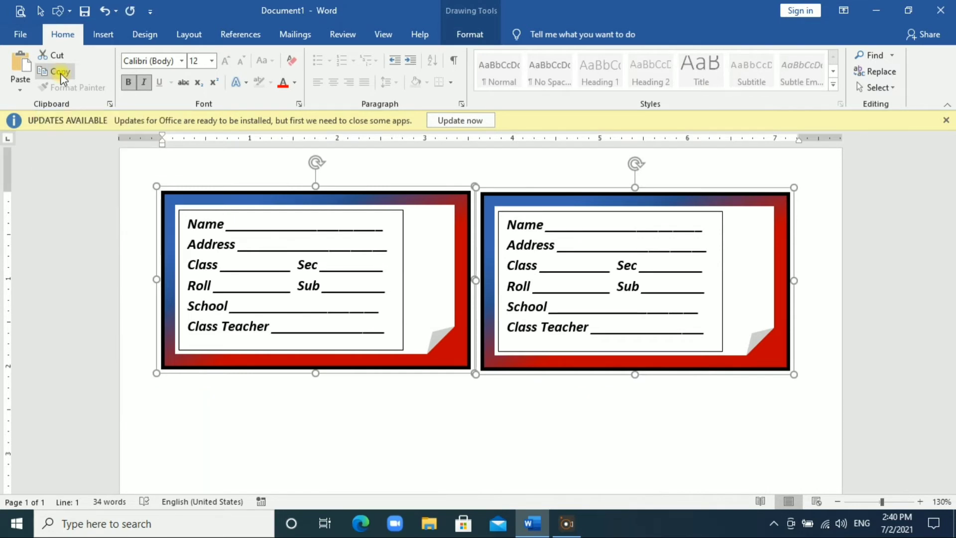
click(21, 67)
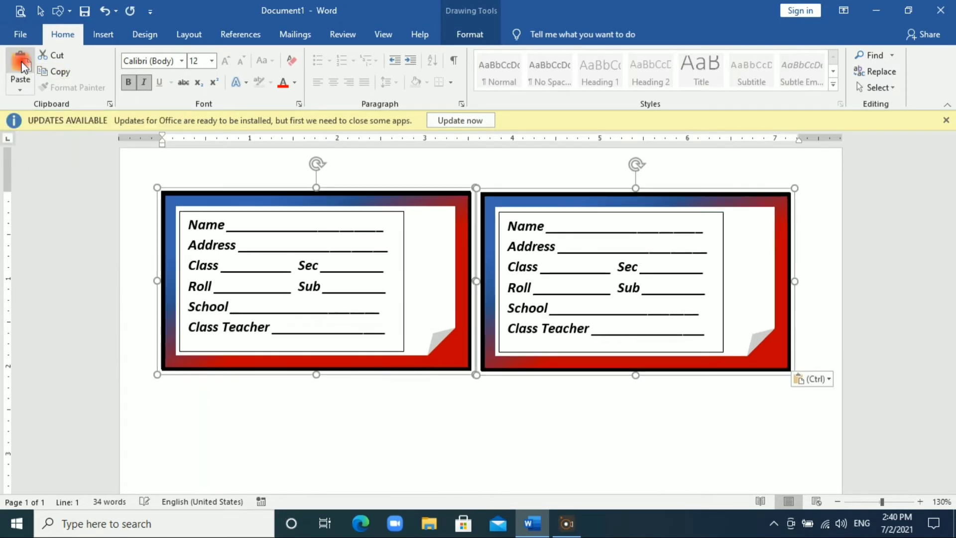
drag(430, 221, 426, 403)
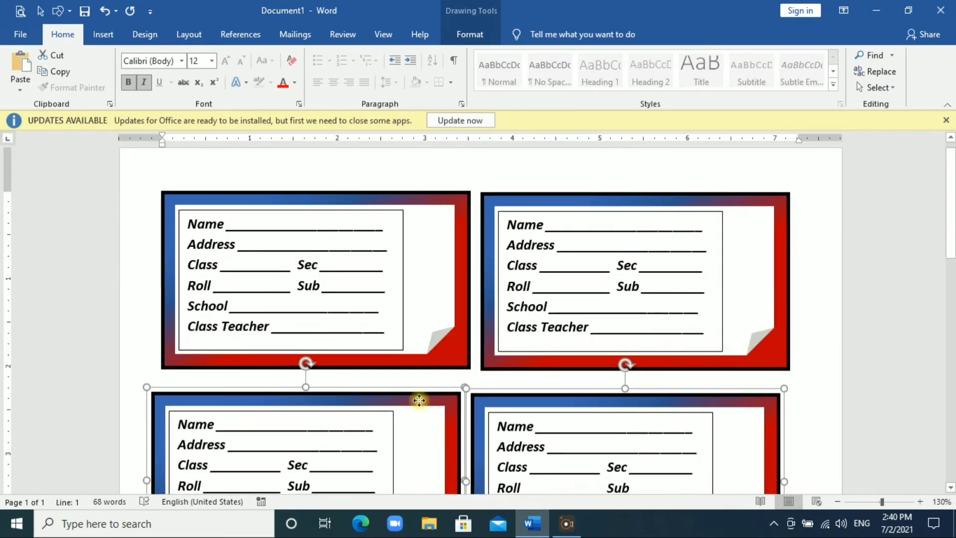
scroll(433, 401, down, 4)
scroll(448, 405, down, 3)
click(467, 407)
scroll(466, 408, up, 4)
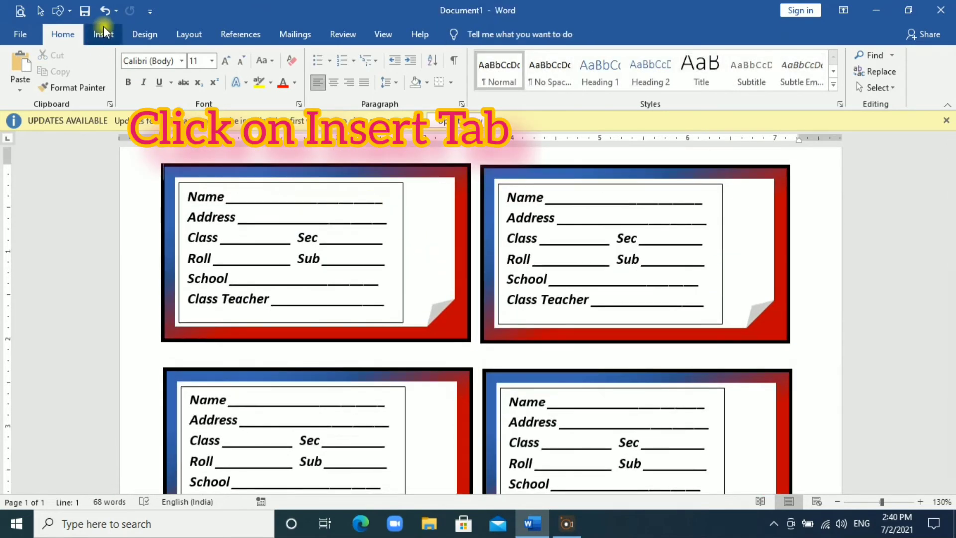
Step: Insert the 'as' boy-with-pencil picture from the picture folder's images subfolder
click(103, 29)
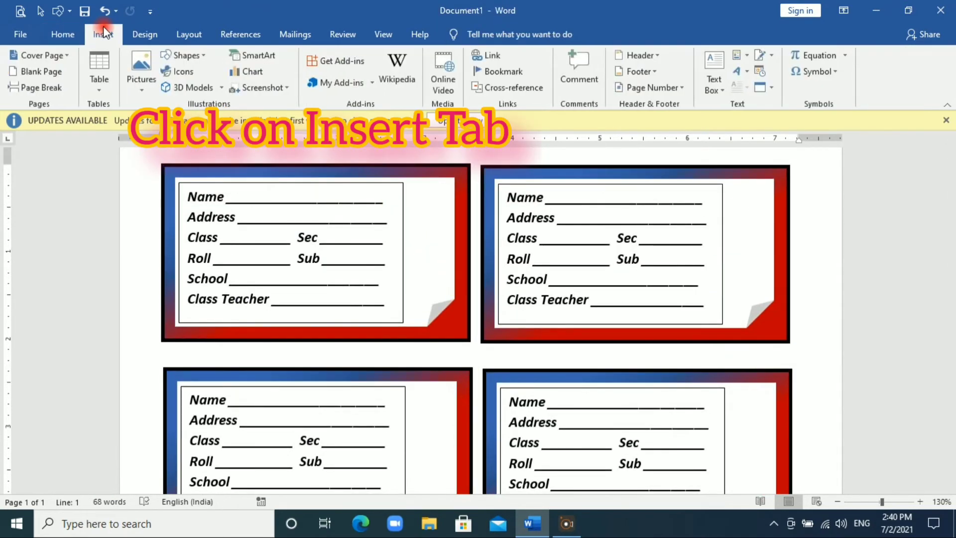
click(140, 83)
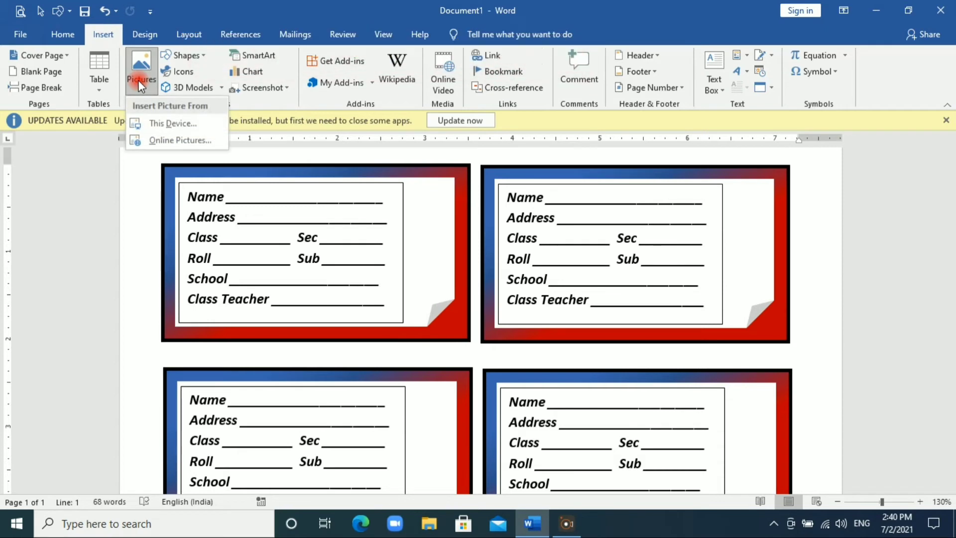
click(156, 122)
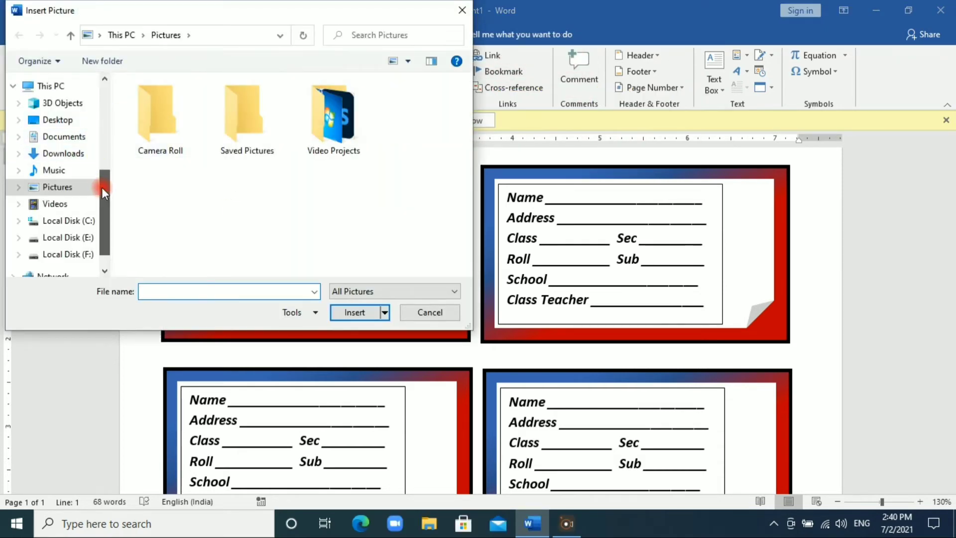
drag(102, 187, 111, 128)
click(69, 131)
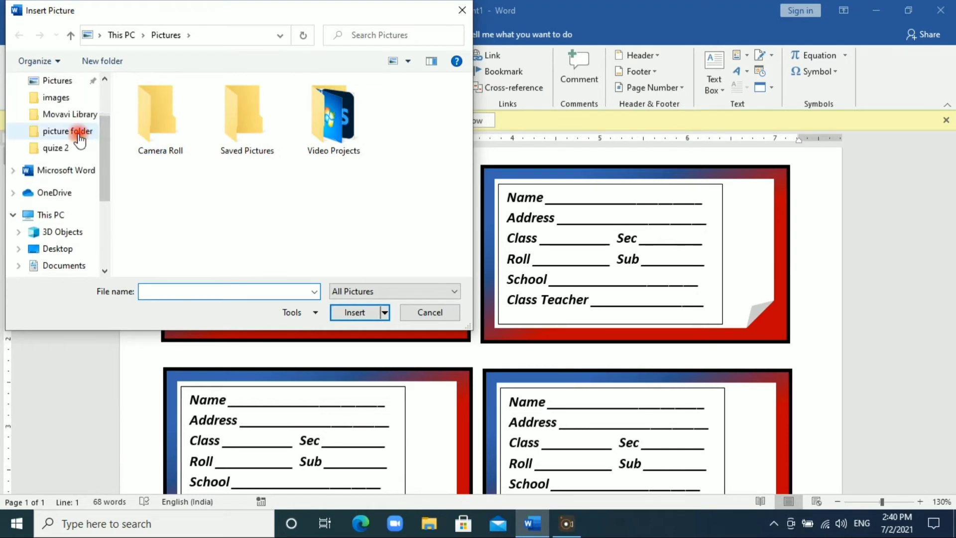
double_click(163, 152)
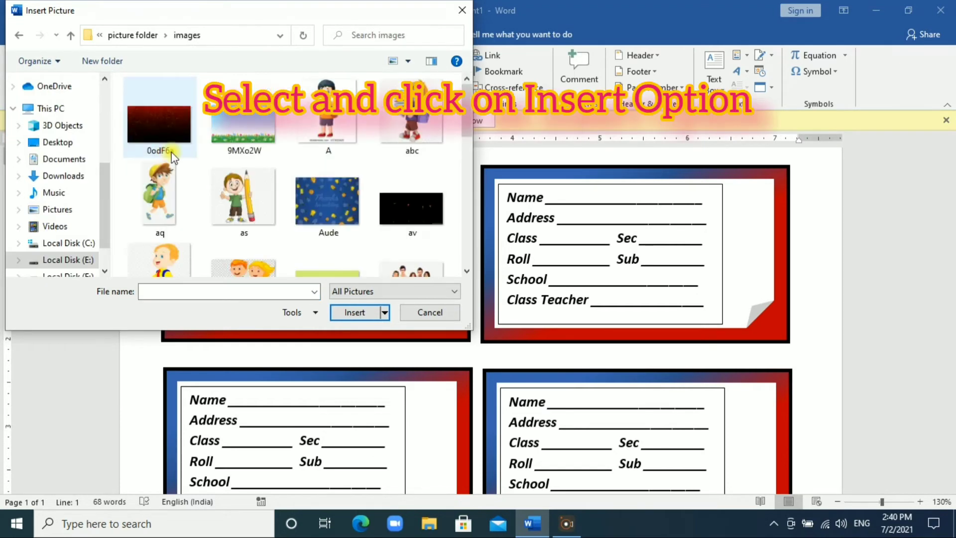
click(388, 131)
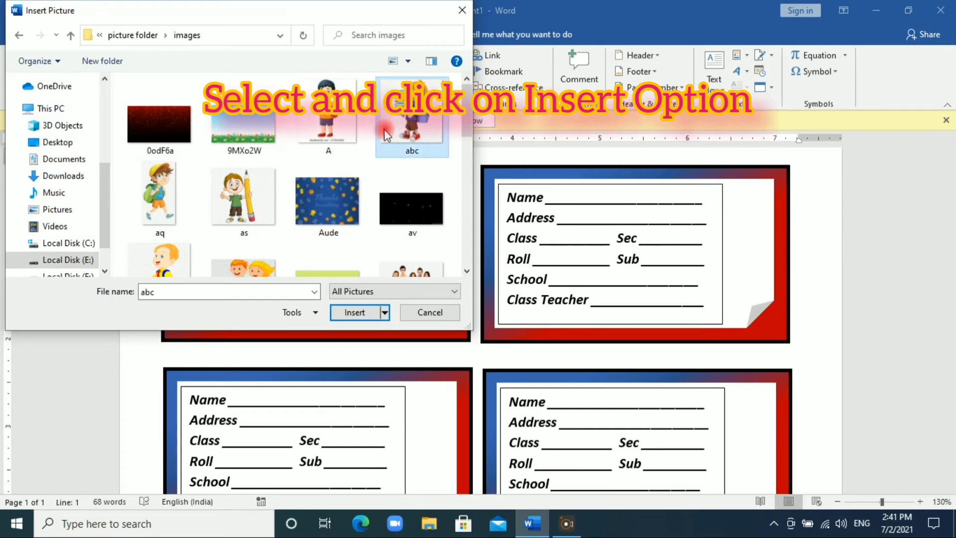
click(277, 207)
click(351, 317)
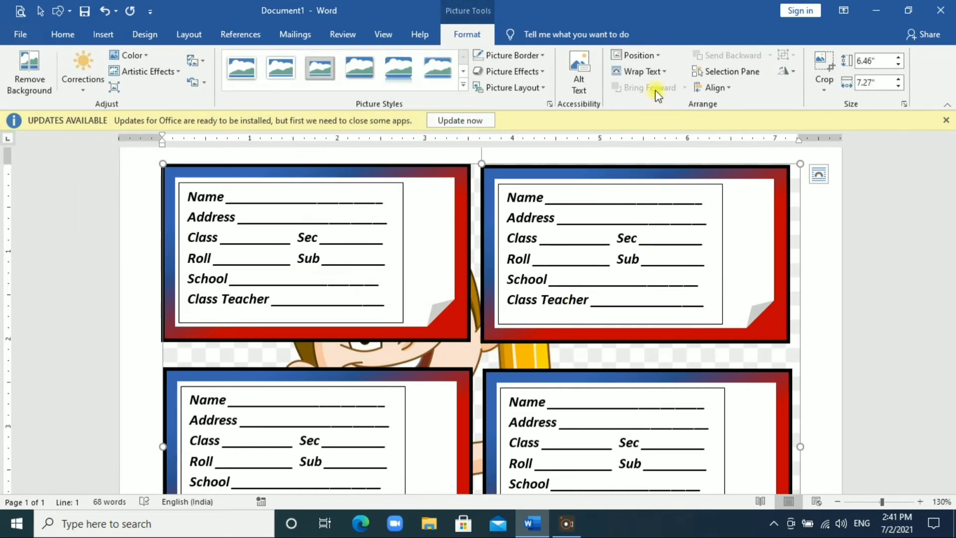
Step: Set the boy picture to In Front of Text and shrink it to card size
click(659, 75)
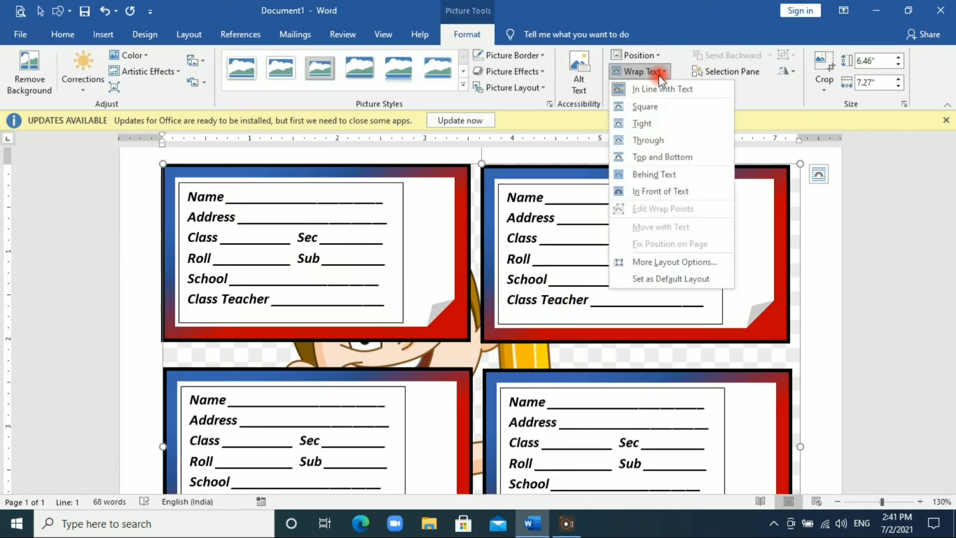
click(659, 193)
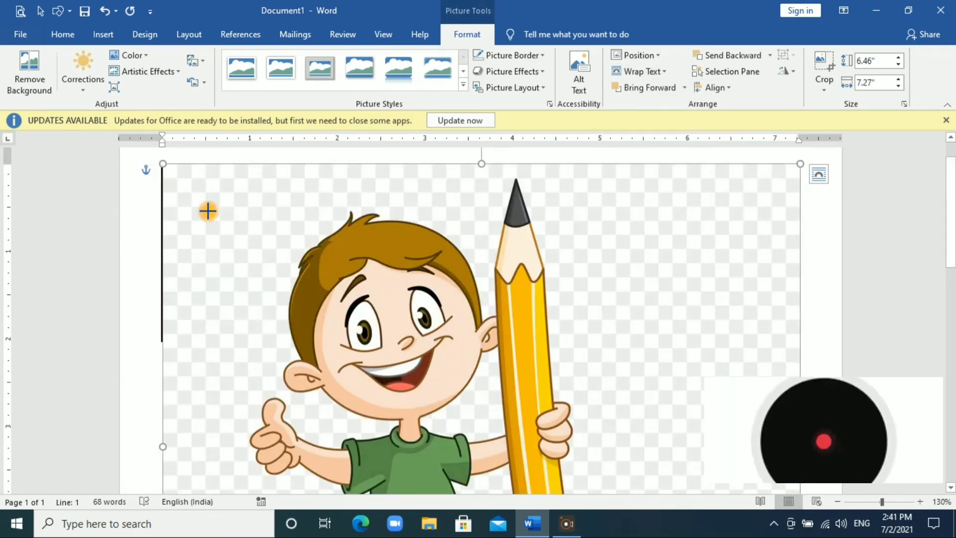
drag(208, 211, 498, 469)
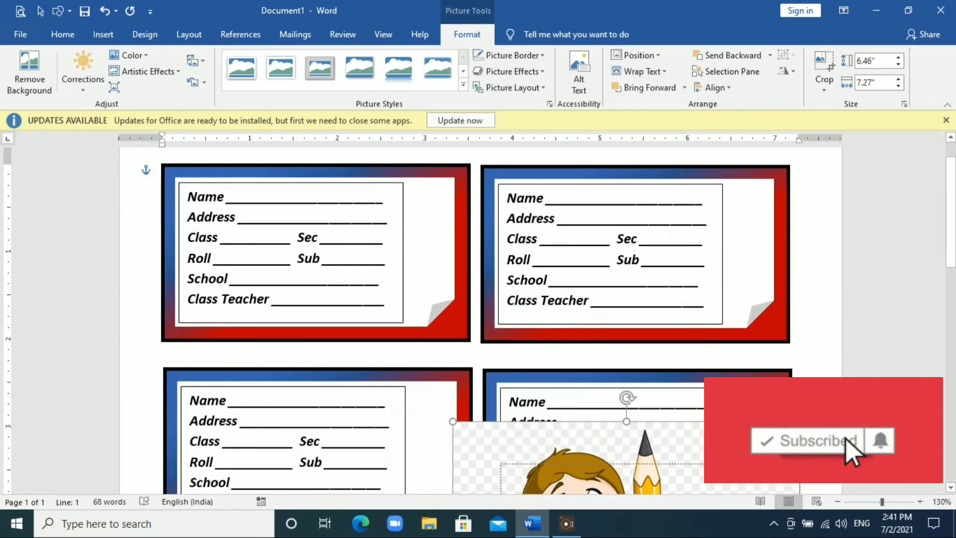
scroll(679, 383, down, 5)
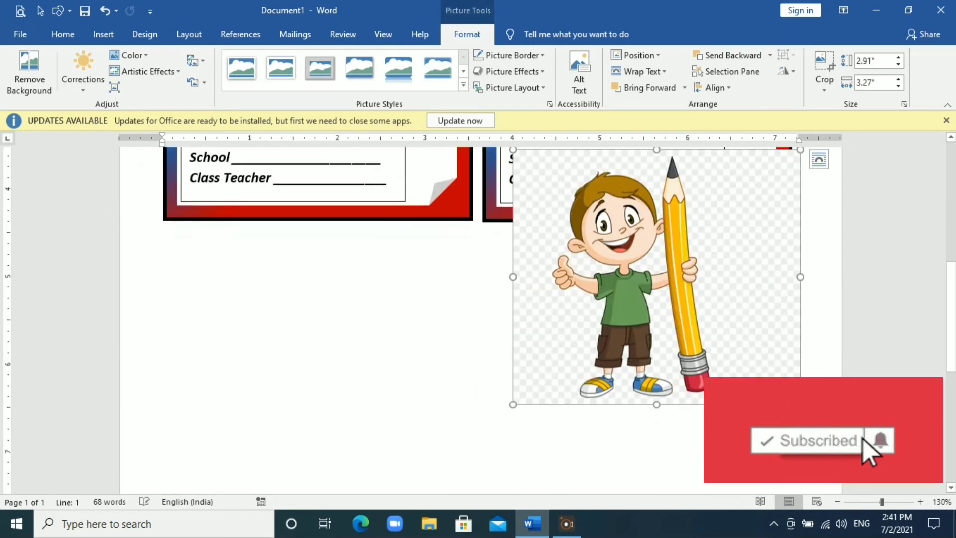
drag(800, 405, 575, 261)
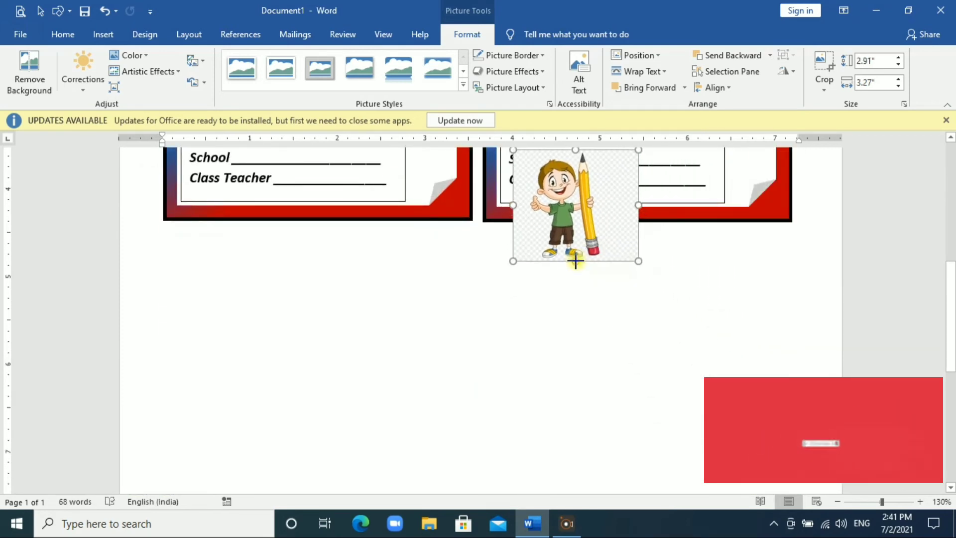
drag(638, 205, 588, 204)
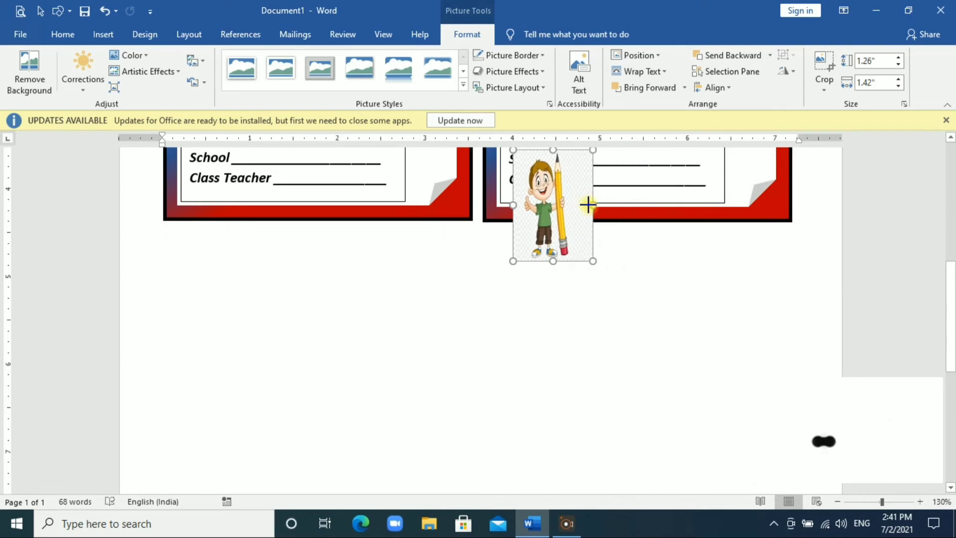
scroll(578, 272, up, 2)
scroll(581, 319, up, 2)
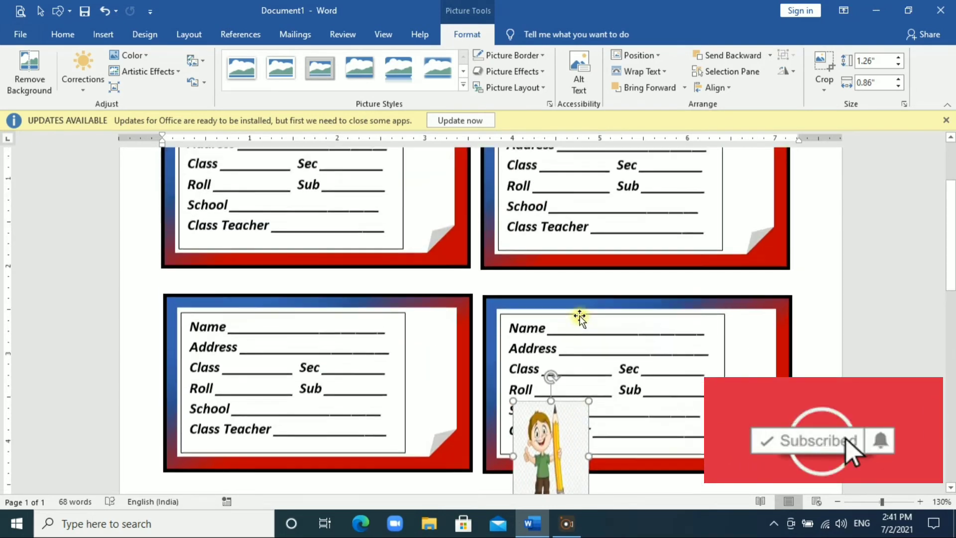
Step: Move the boy picture into the top-left card beside the fields, sized 1.35" by 0.86"
drag(578, 434, 439, 182)
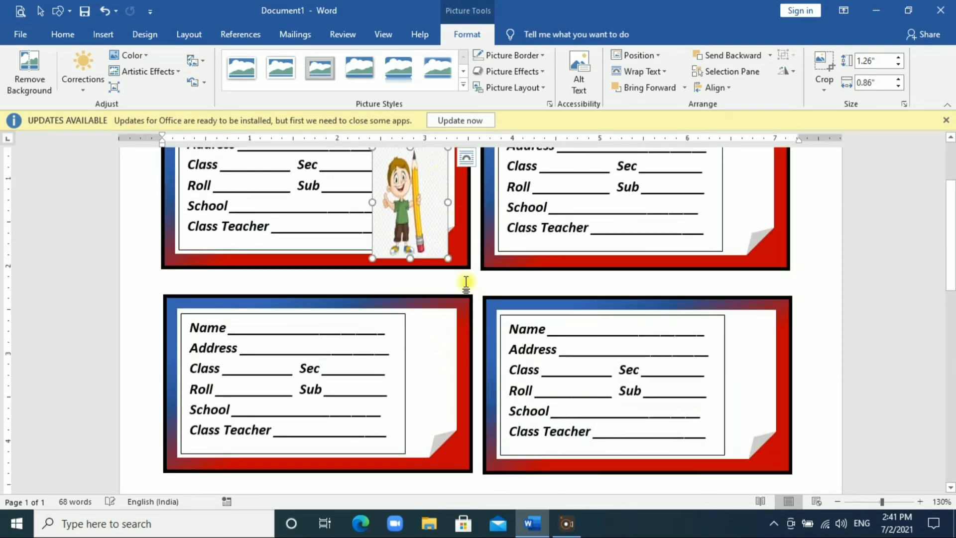
scroll(467, 283, up, 2)
drag(424, 293, 430, 249)
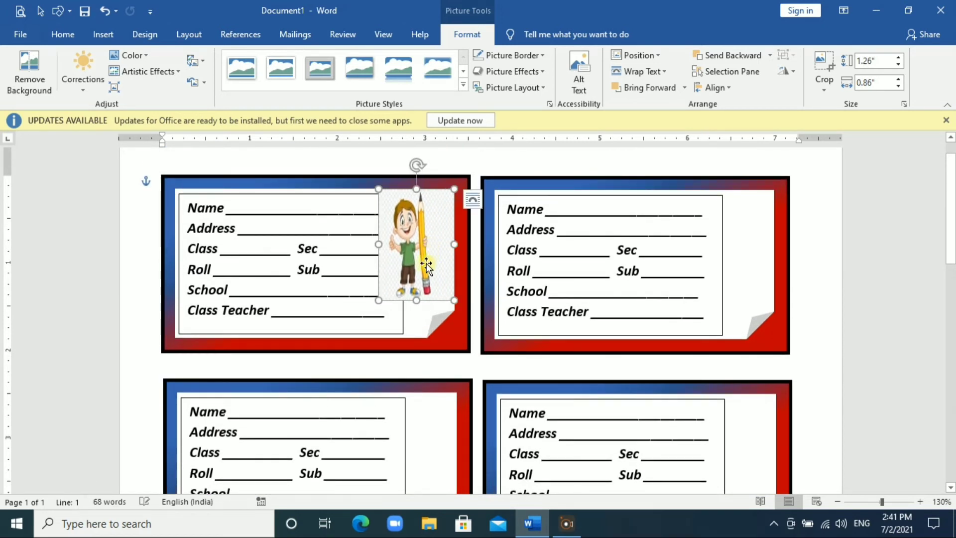
drag(417, 301, 417, 309)
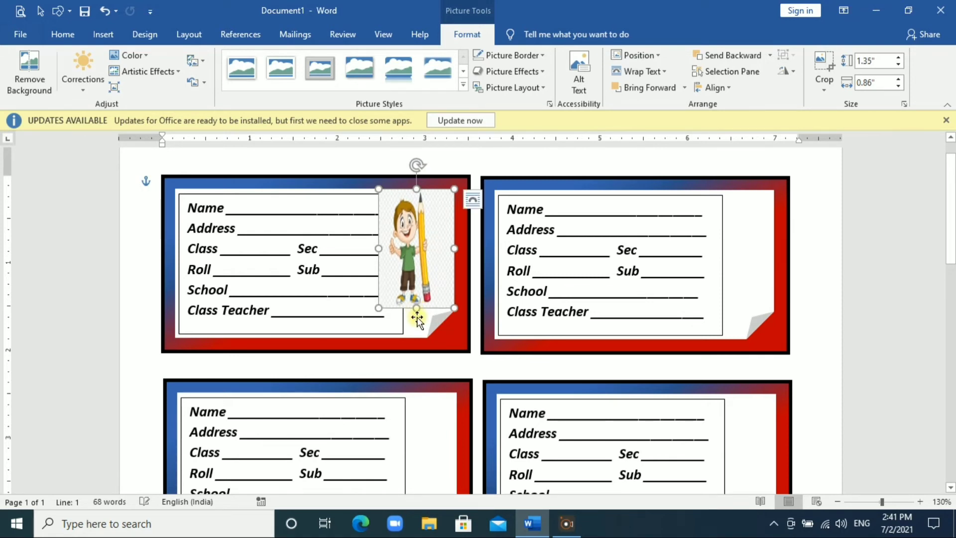
click(358, 301)
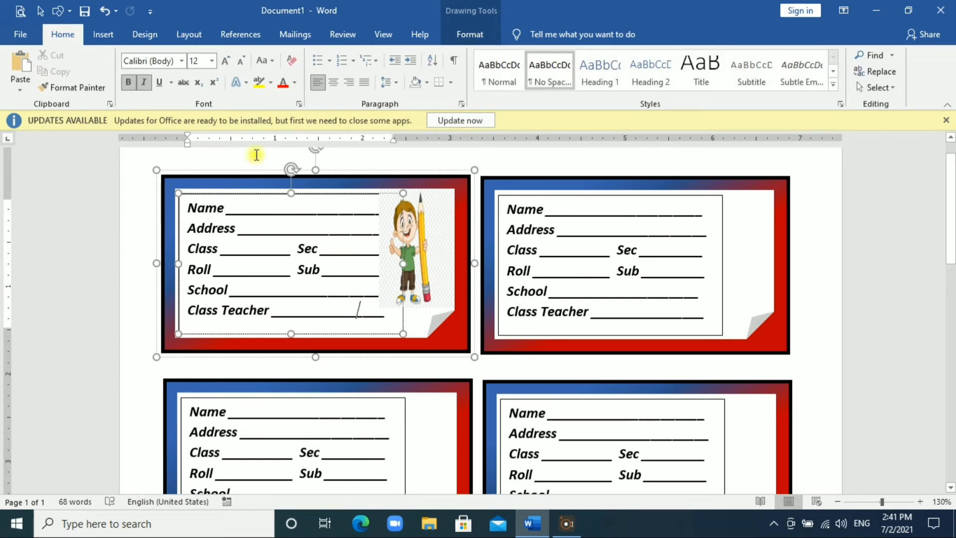
click(454, 351)
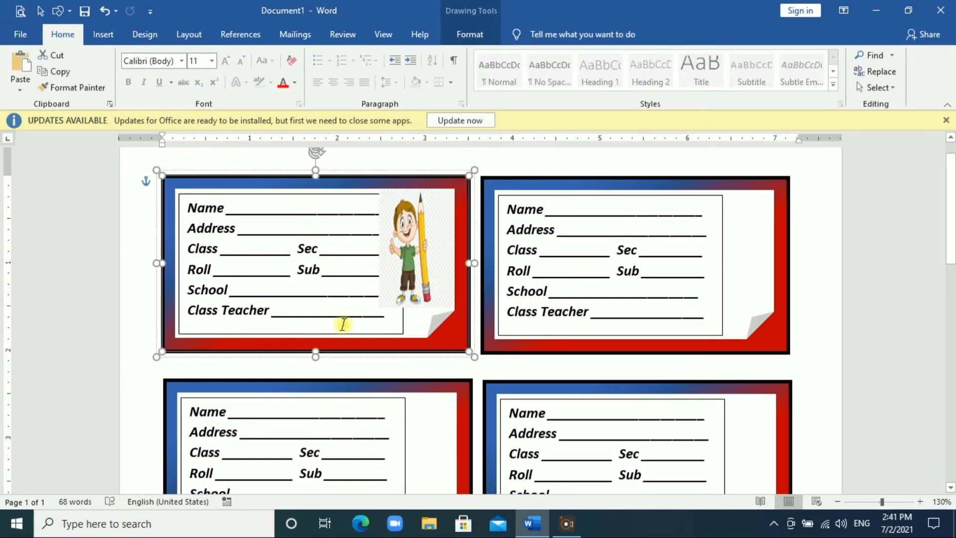
click(106, 34)
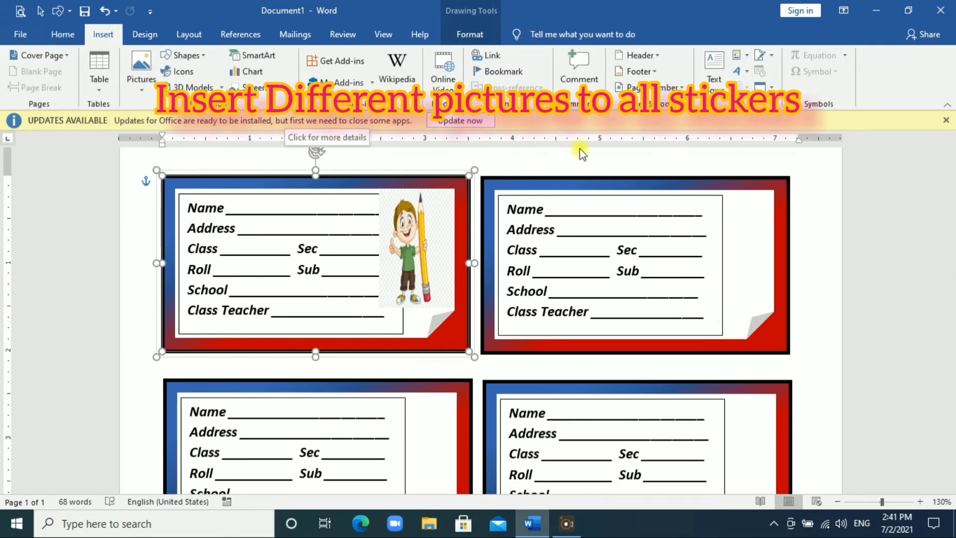
Step: Insert the 'aq' backpack-boy picture and set it to In Front of Text
click(586, 187)
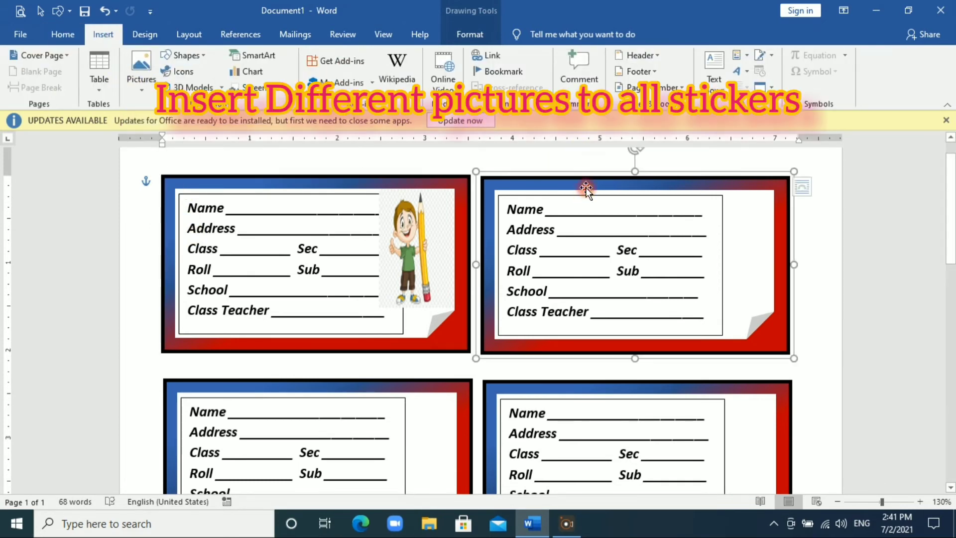
click(138, 91)
click(150, 123)
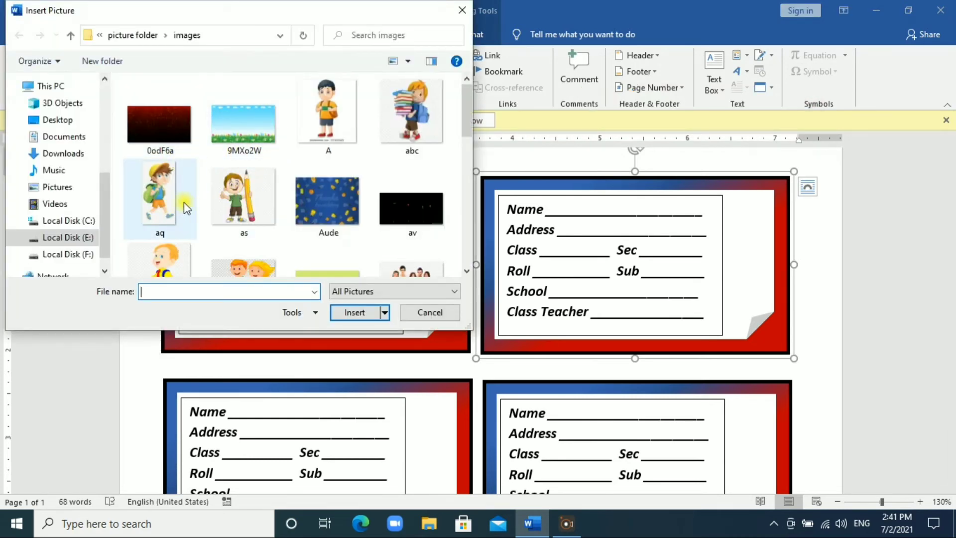
click(165, 199)
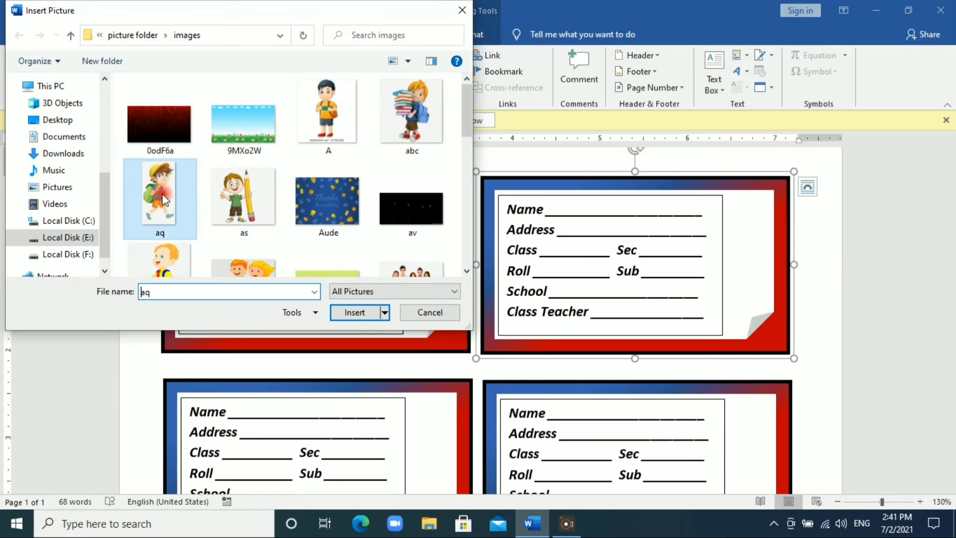
click(357, 314)
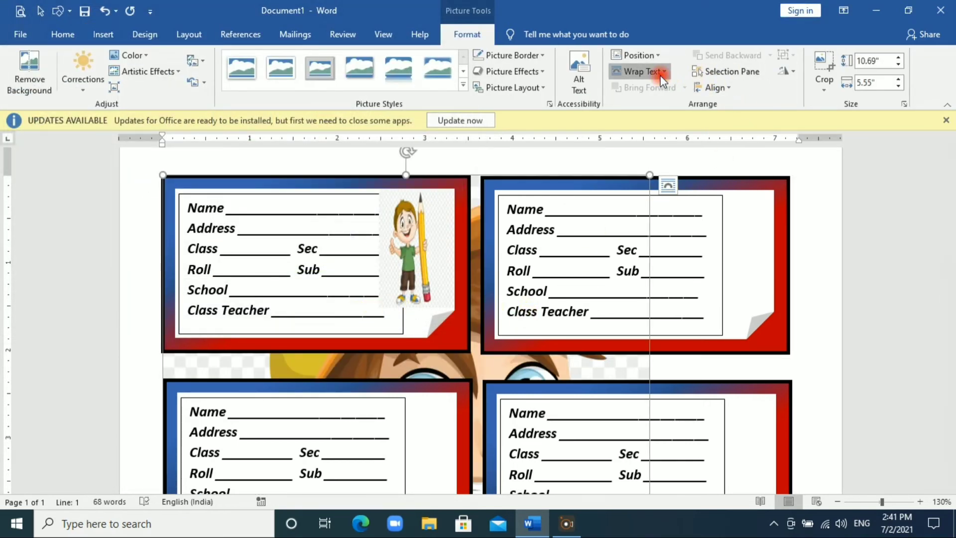
click(643, 72)
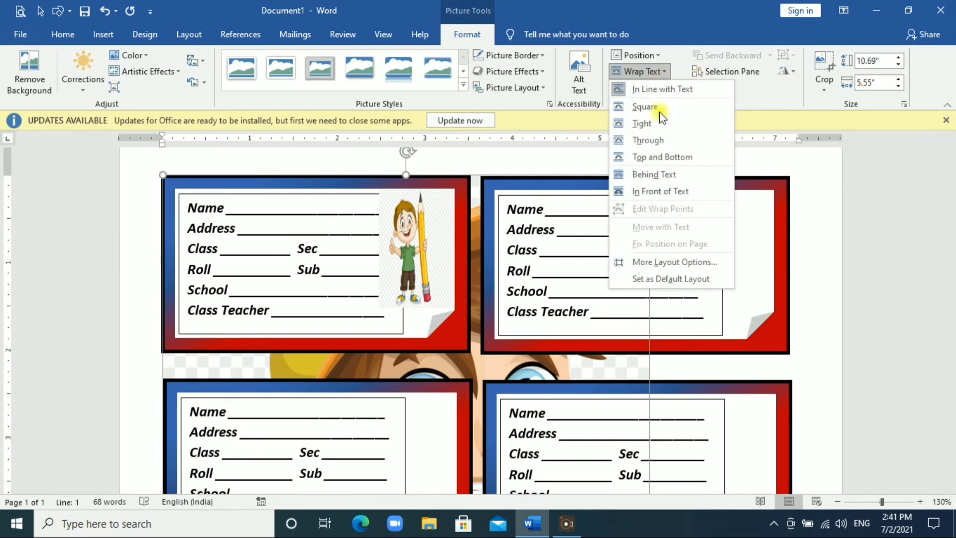
click(658, 193)
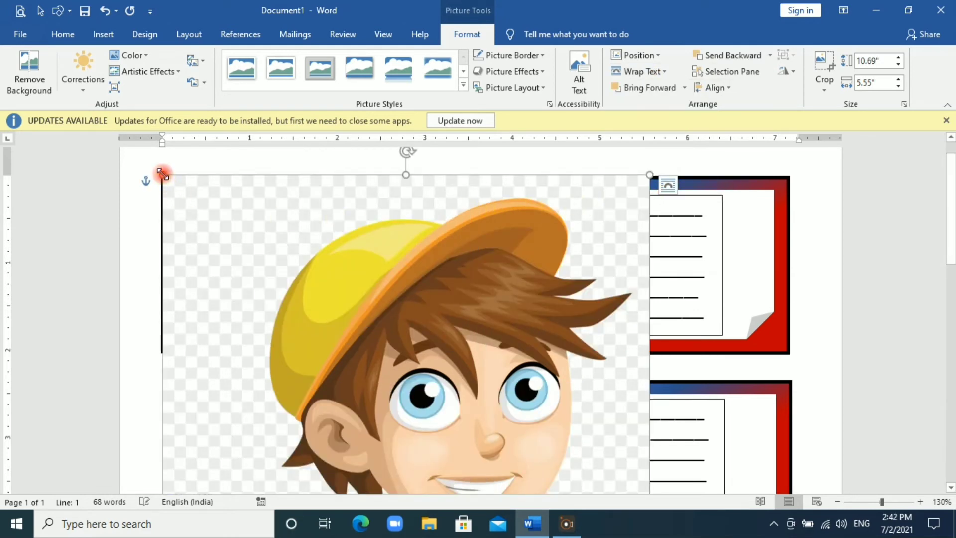
Step: Shrink the backpack-boy picture to 1.27" by 0.66" and place it in the top-right card
drag(401, 317, 538, 406)
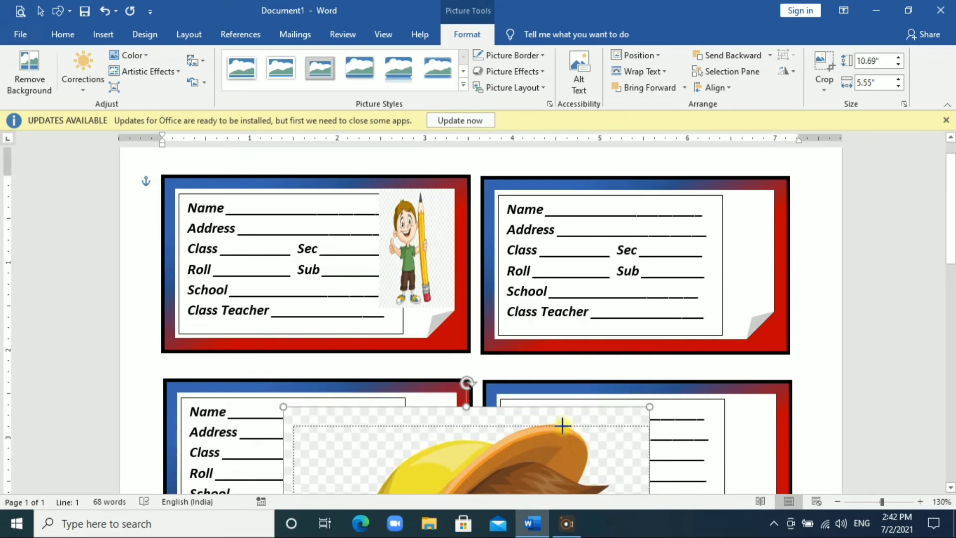
scroll(572, 439, down, 5)
mouse_move(579, 383)
mouse_down()
mouse_move(505, 368)
mouse_move(576, 467)
mouse_up()
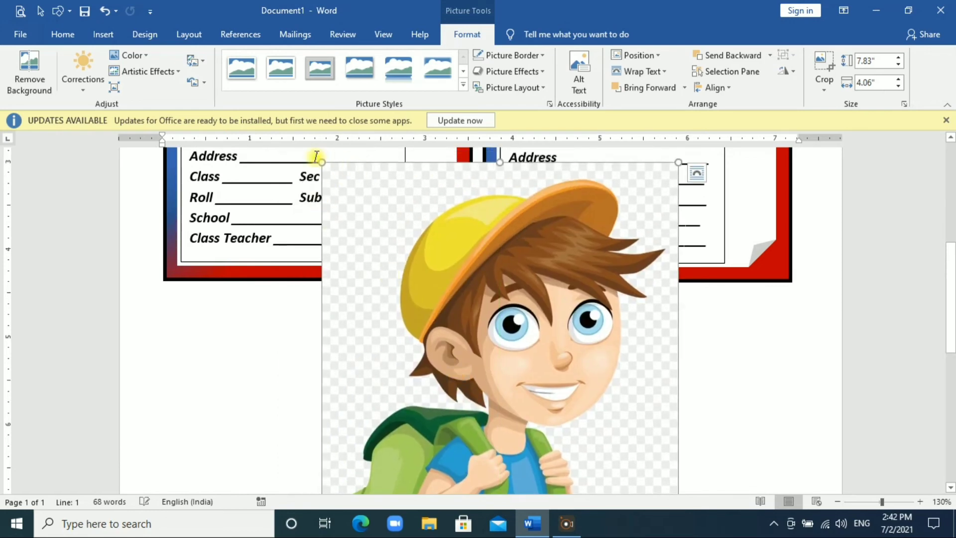
drag(343, 213, 550, 426)
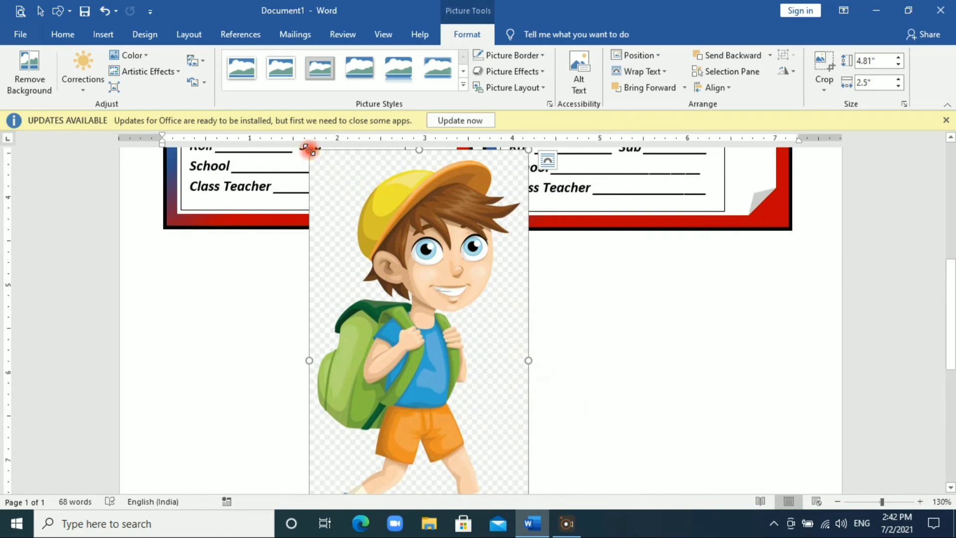
drag(307, 149, 491, 411)
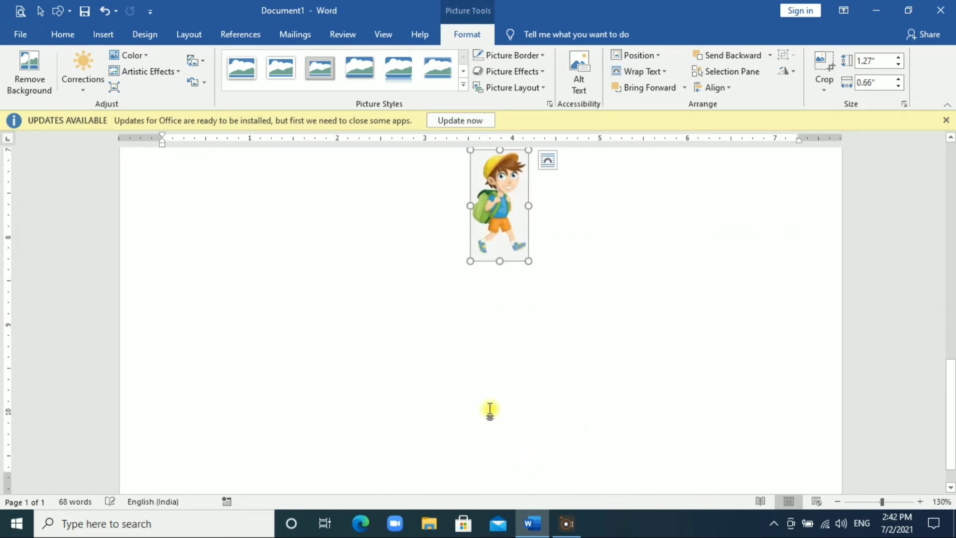
scroll(506, 275, up, 3)
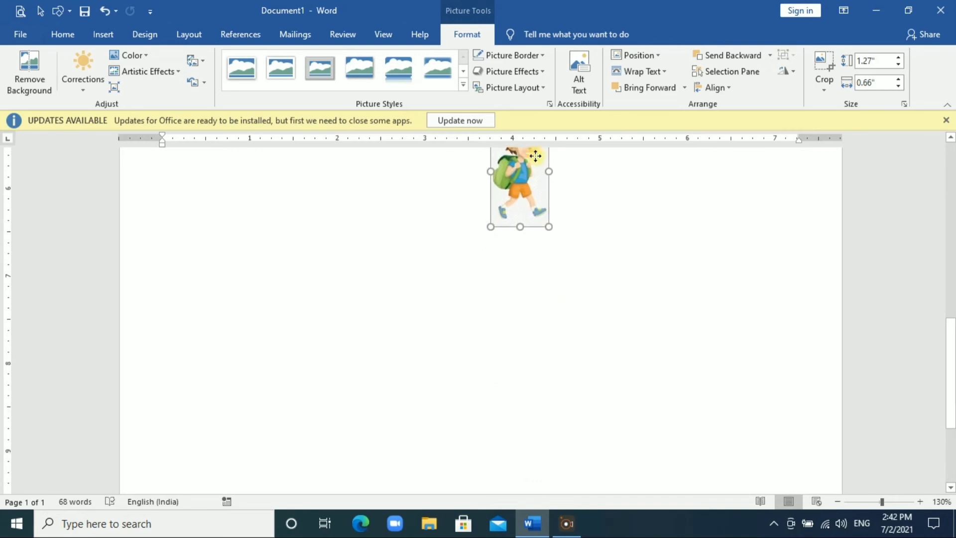
drag(515, 330, 540, 90)
key(ctrl+z)
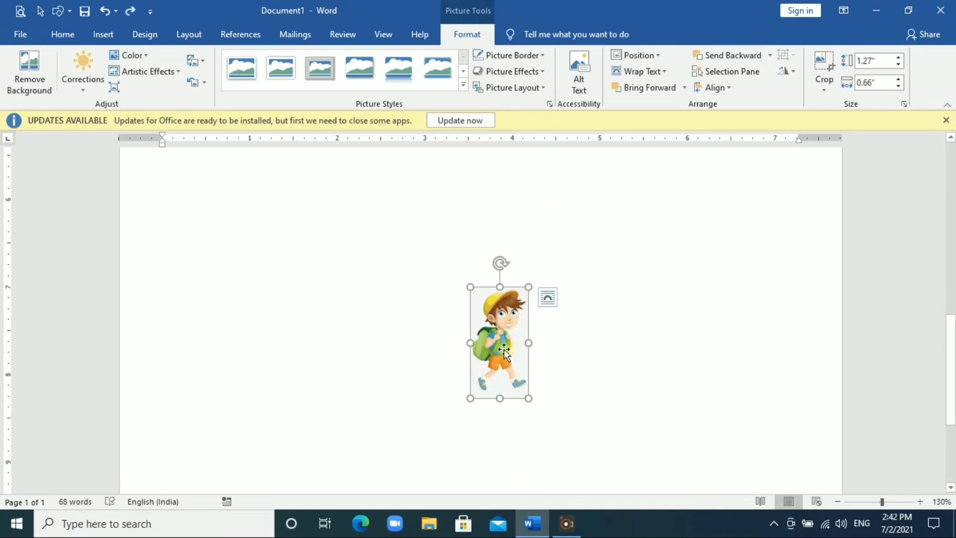
scroll(543, 299, up, 2)
mouse_move(504, 368)
mouse_down()
mouse_move(531, 214)
mouse_move(504, 400)
mouse_up()
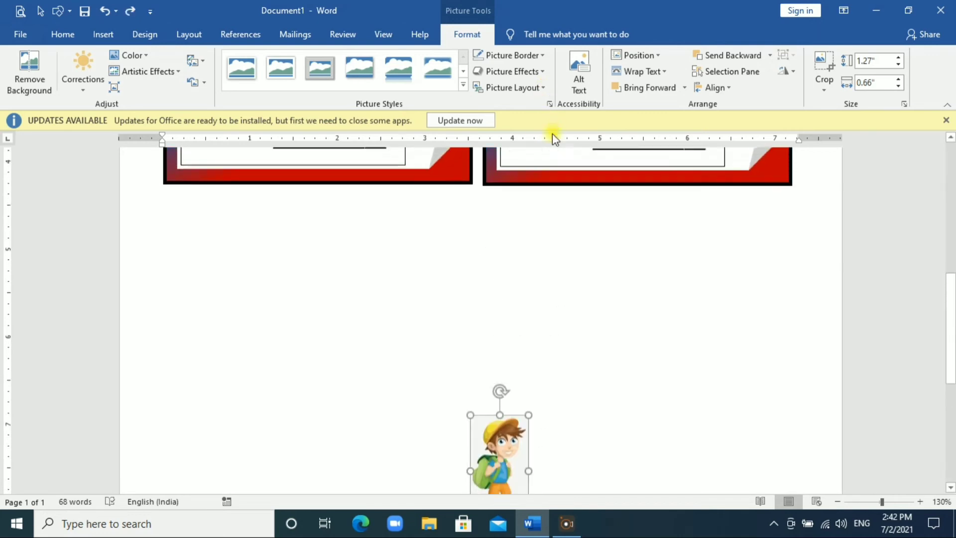
scroll(572, 273, down, 3)
scroll(572, 273, up, 3)
drag(502, 481, 594, 165)
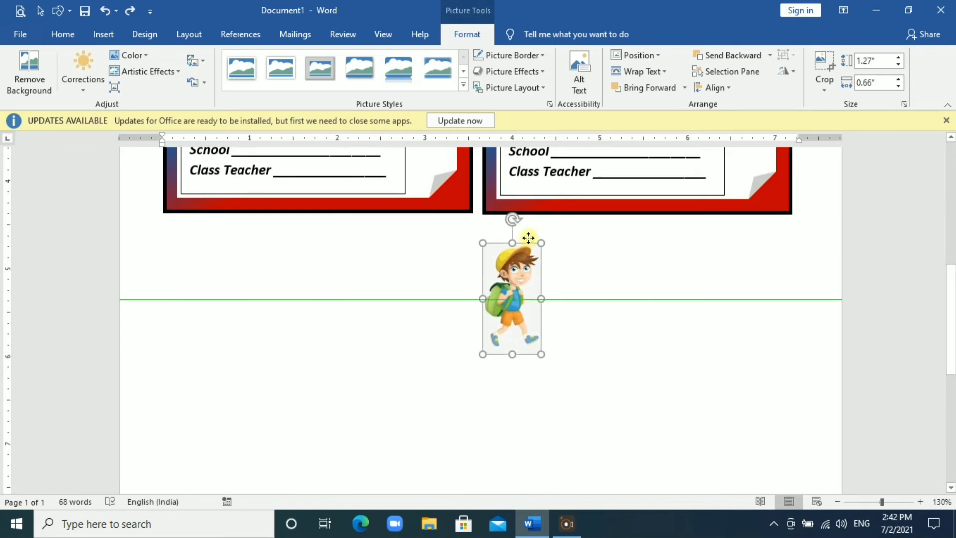
scroll(598, 209, up, 4)
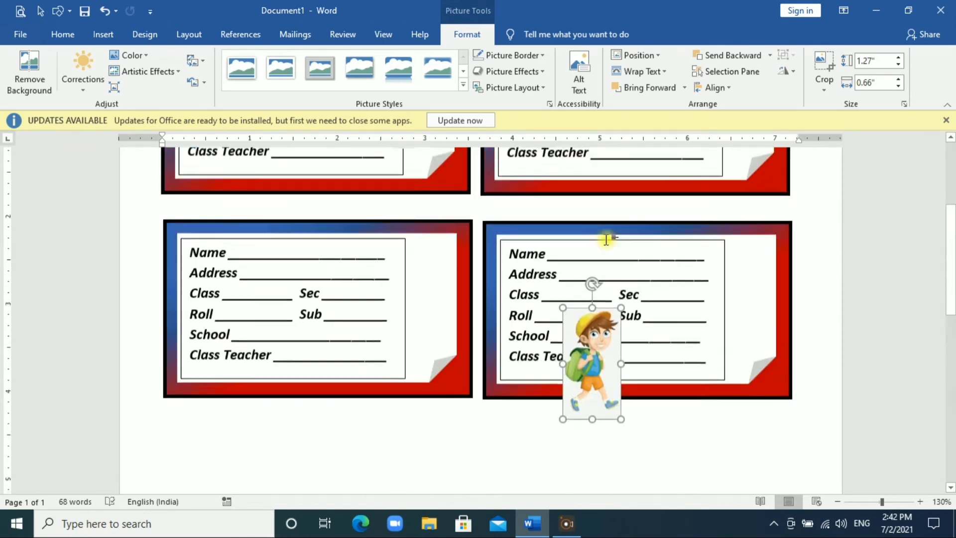
scroll(603, 399, up, 3)
drag(601, 482, 754, 205)
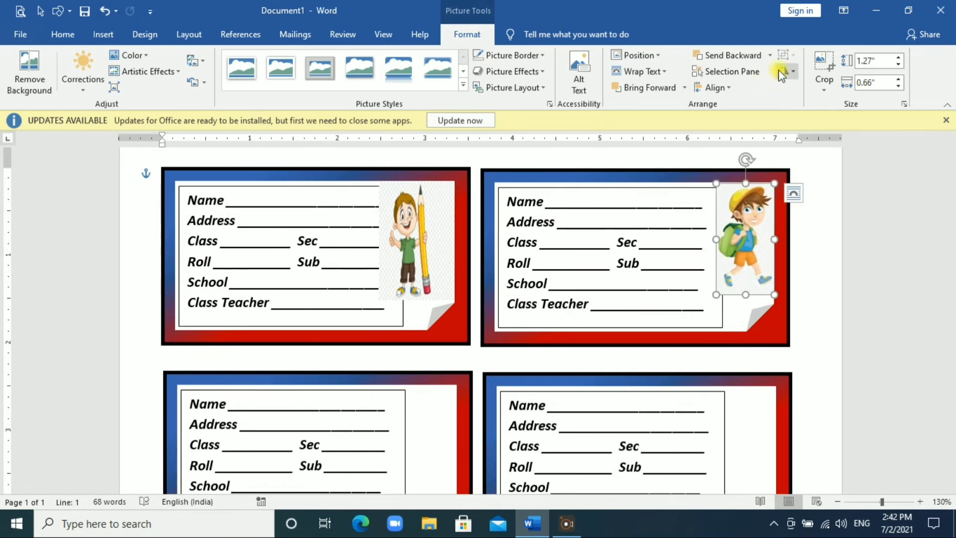
Step: Flip the backpack-boy picture horizontally and enlarge it to 1.39" by 0.72"
click(792, 73)
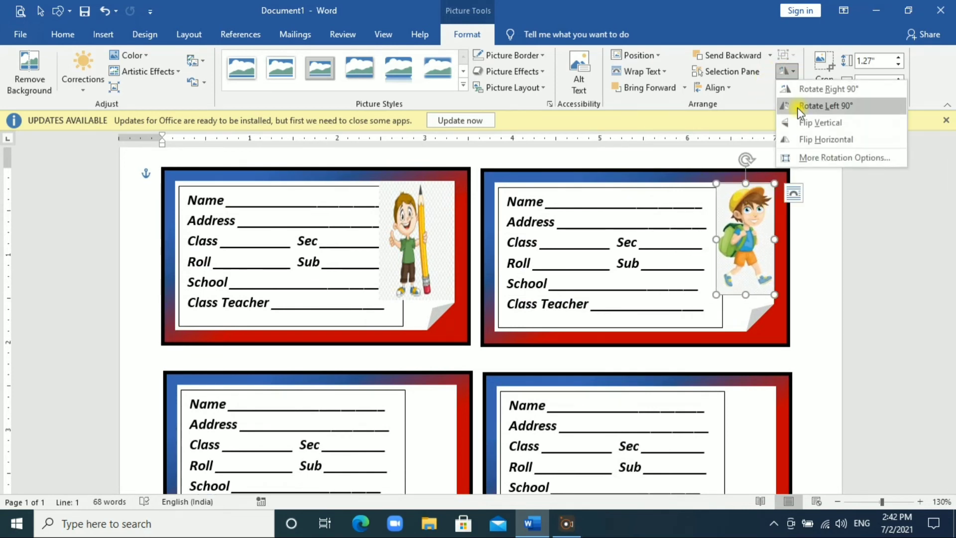
click(812, 142)
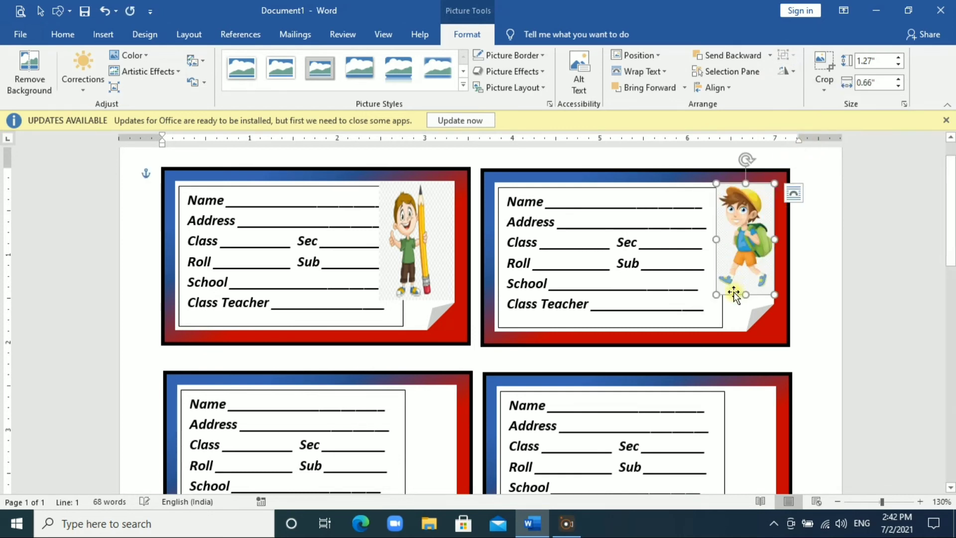
drag(715, 300, 714, 307)
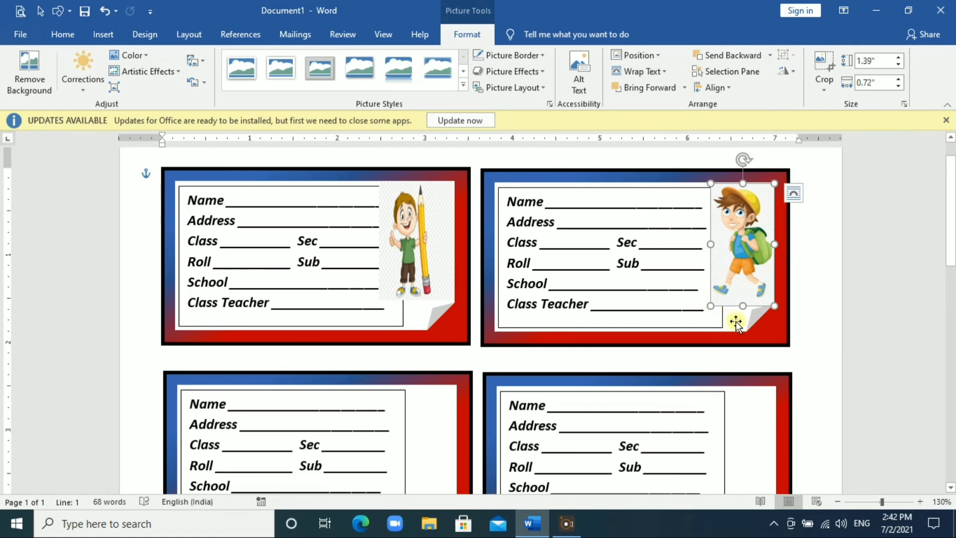
click(743, 343)
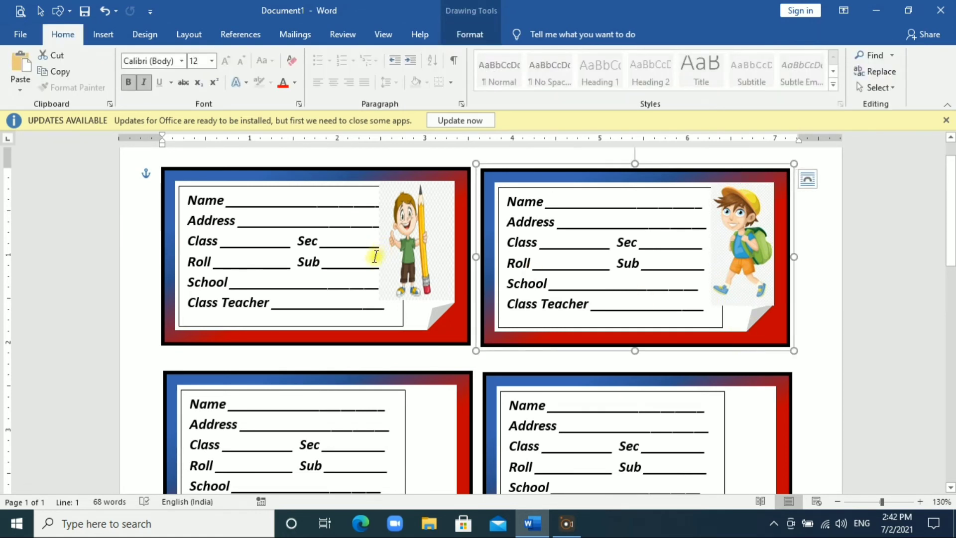
Step: Insert the 'ax' two-children picture, float it In Front of Text, and shrink it to 2.93" by 3.89"
click(114, 37)
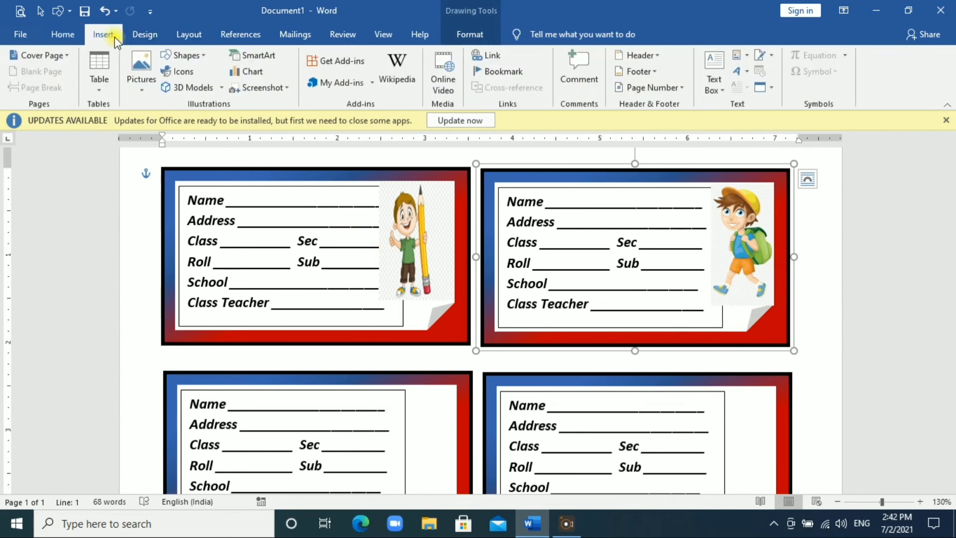
click(134, 80)
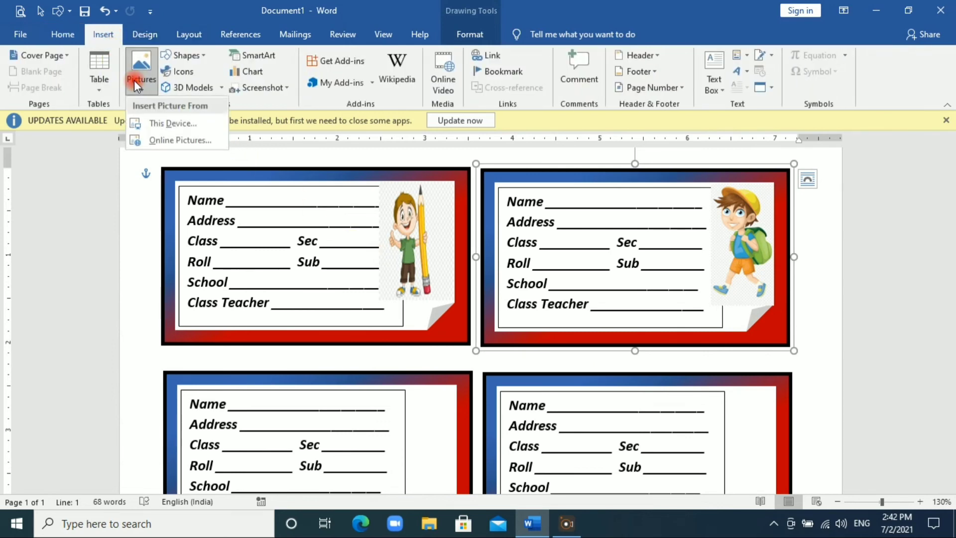
click(163, 128)
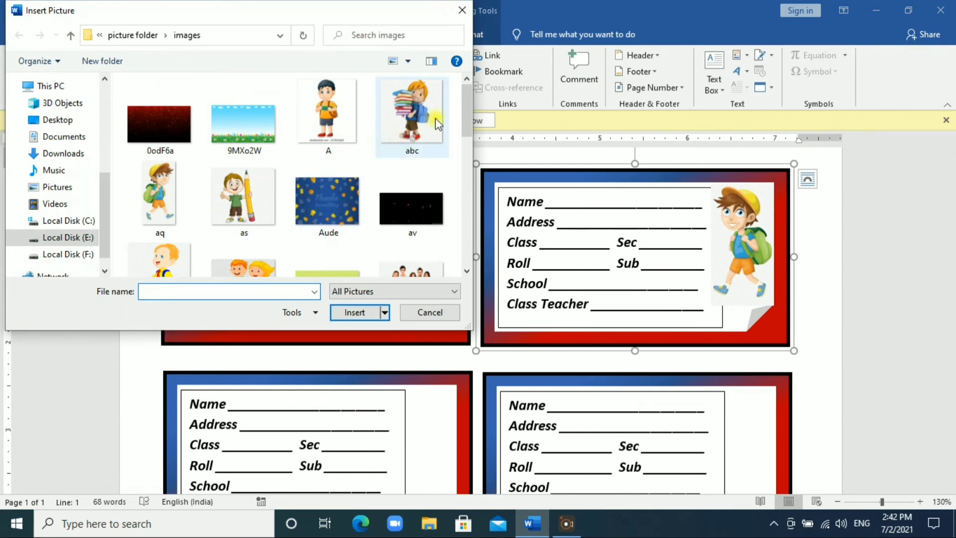
drag(464, 115, 464, 145)
click(259, 159)
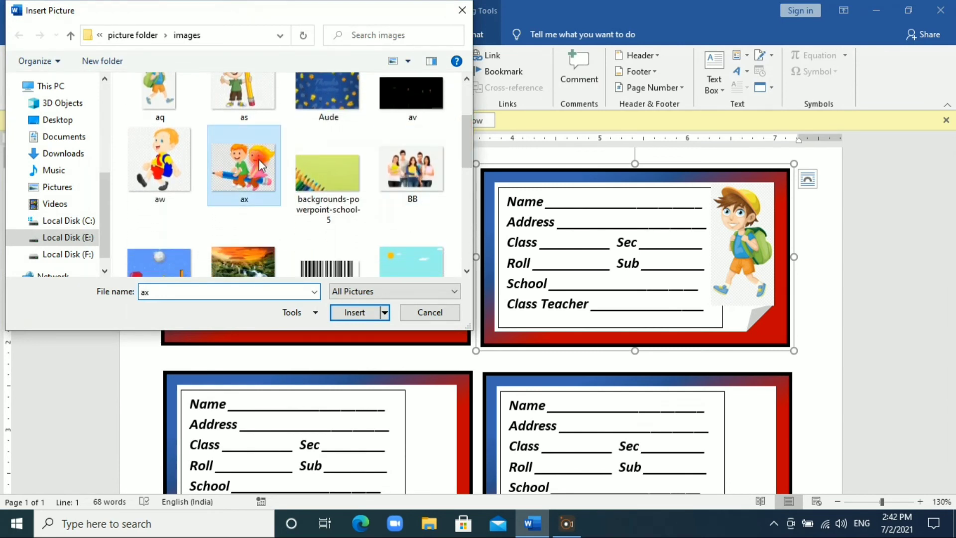
click(347, 313)
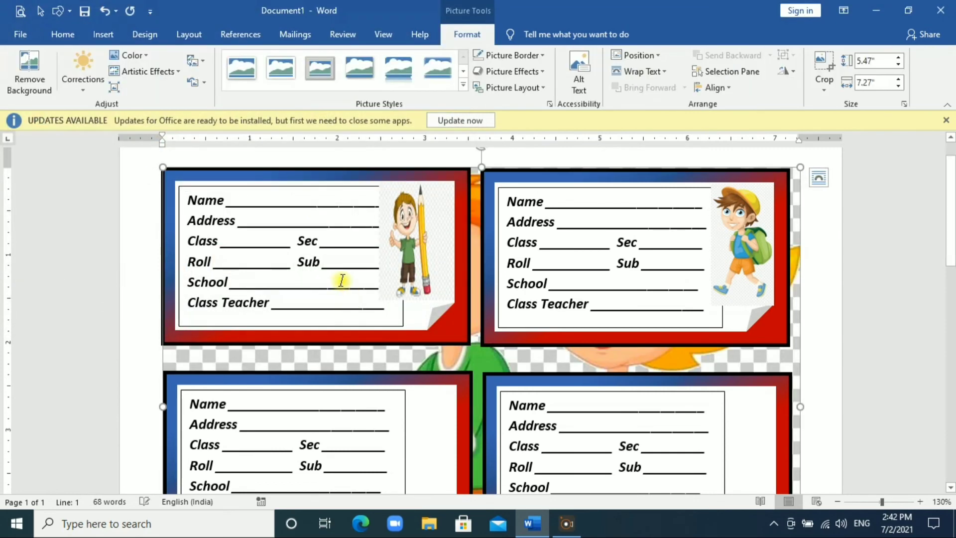
click(662, 72)
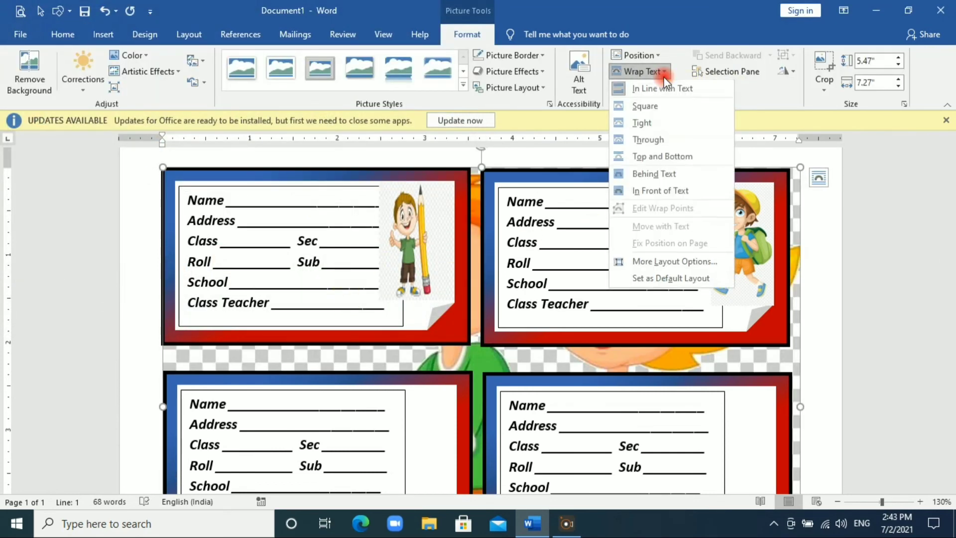
click(664, 192)
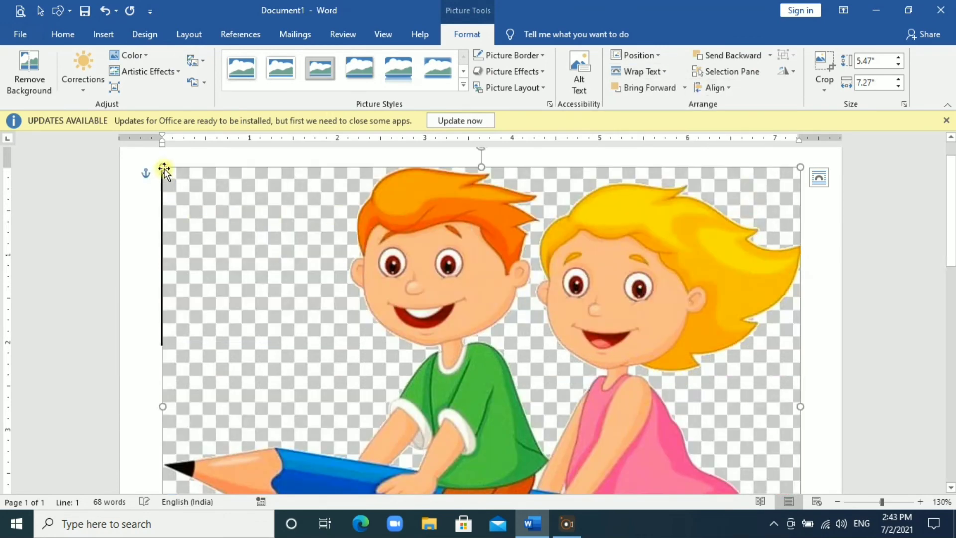
drag(161, 167, 650, 490)
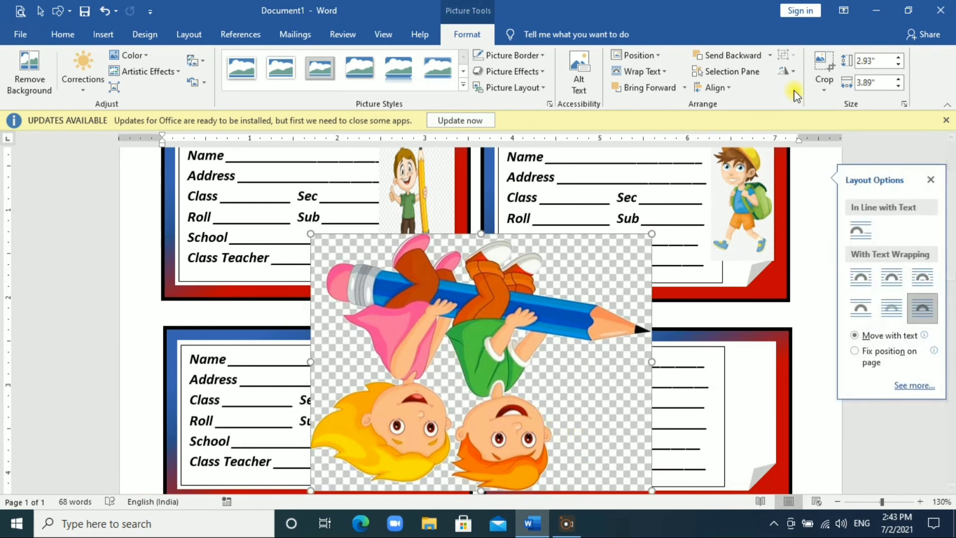
Step: Flip the two-children picture vertically and horizontally so it stands upright and mirrored
click(794, 73)
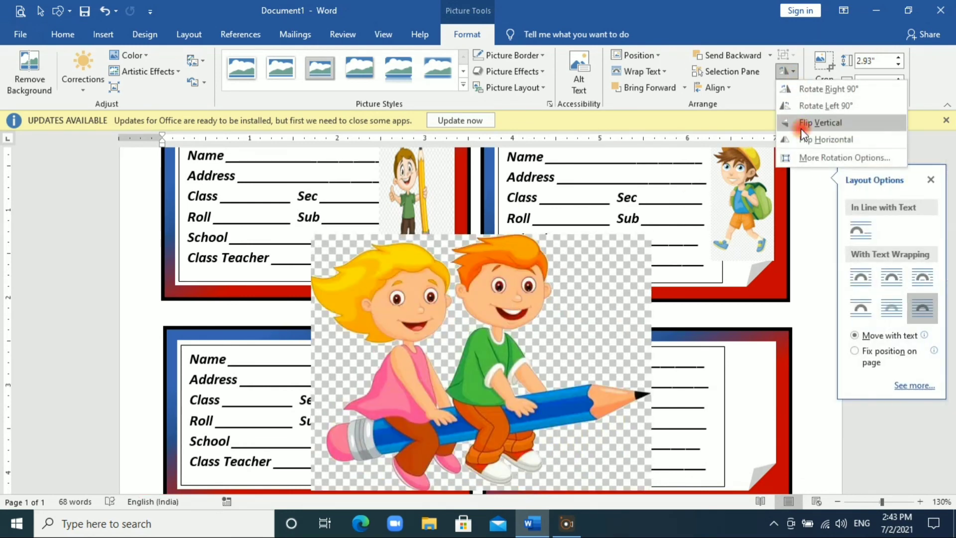
click(802, 127)
click(792, 73)
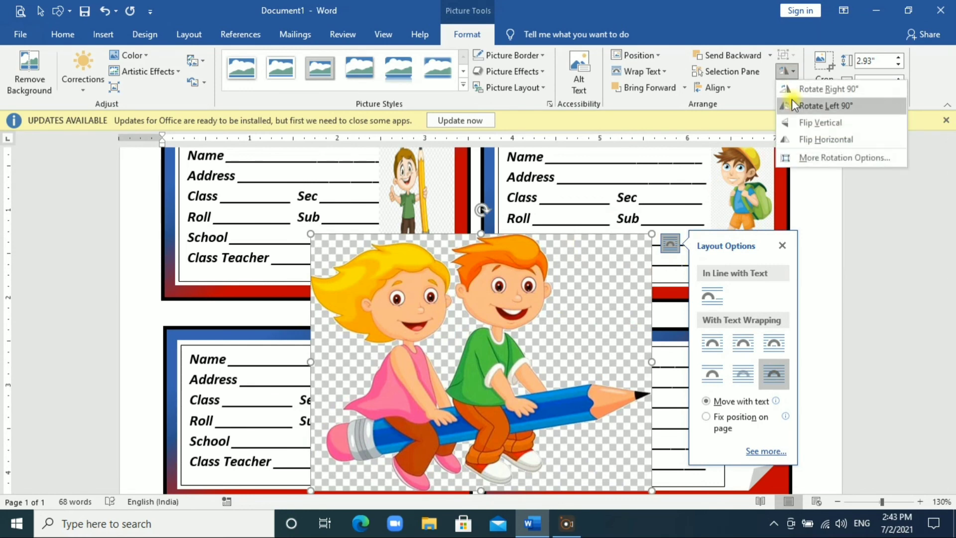
click(803, 142)
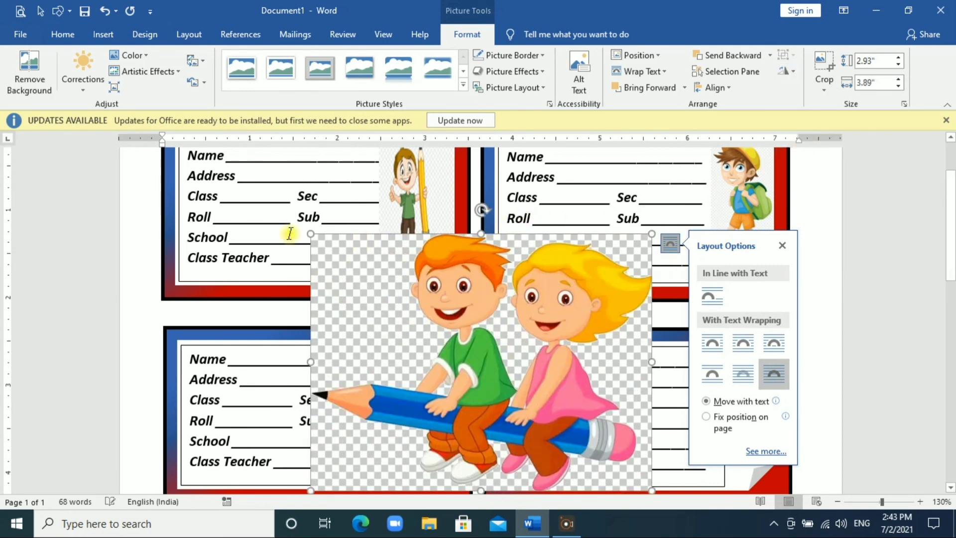
Step: Resize the picture to 1.34" by 0.77" and fit it along the lower-left card's right side
drag(309, 231, 529, 384)
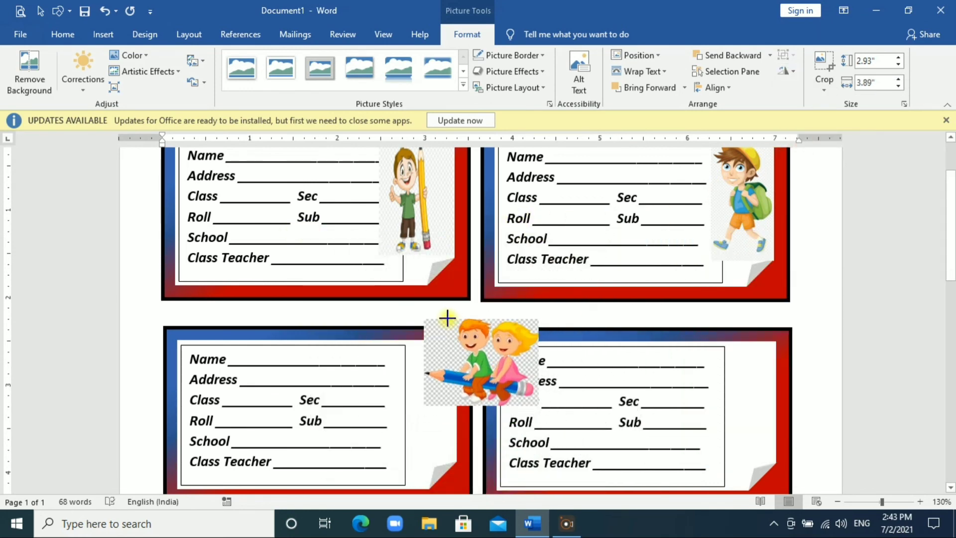
drag(480, 408, 480, 476)
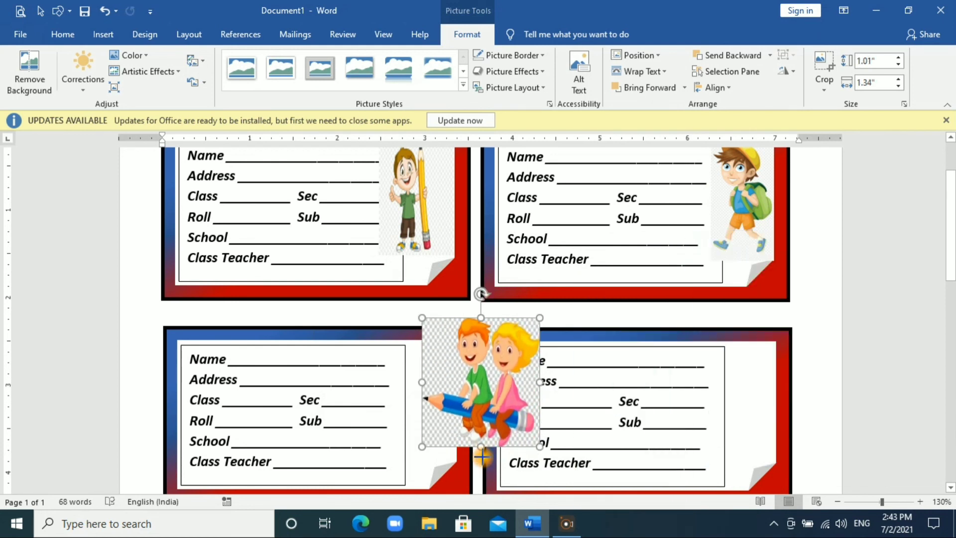
drag(541, 398, 491, 398)
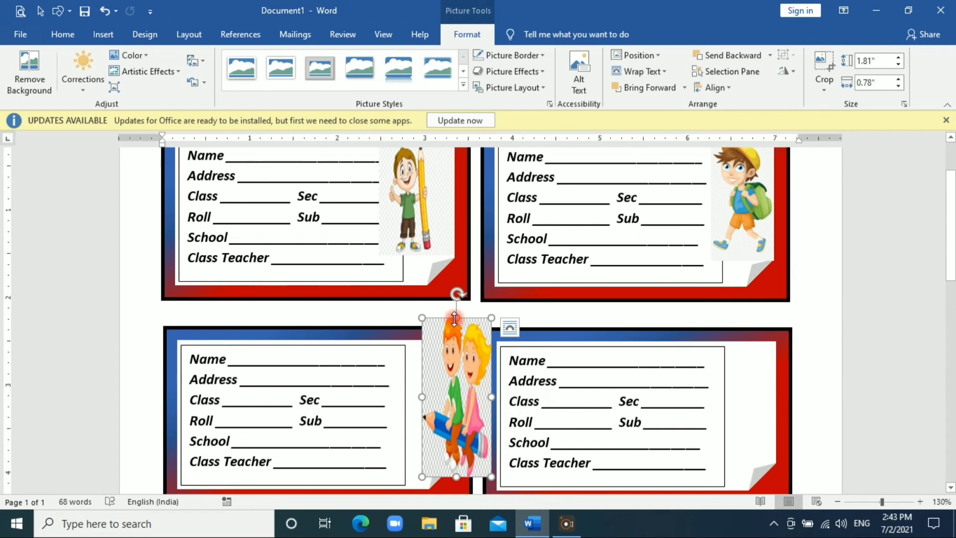
drag(455, 318, 454, 349)
drag(451, 383, 419, 375)
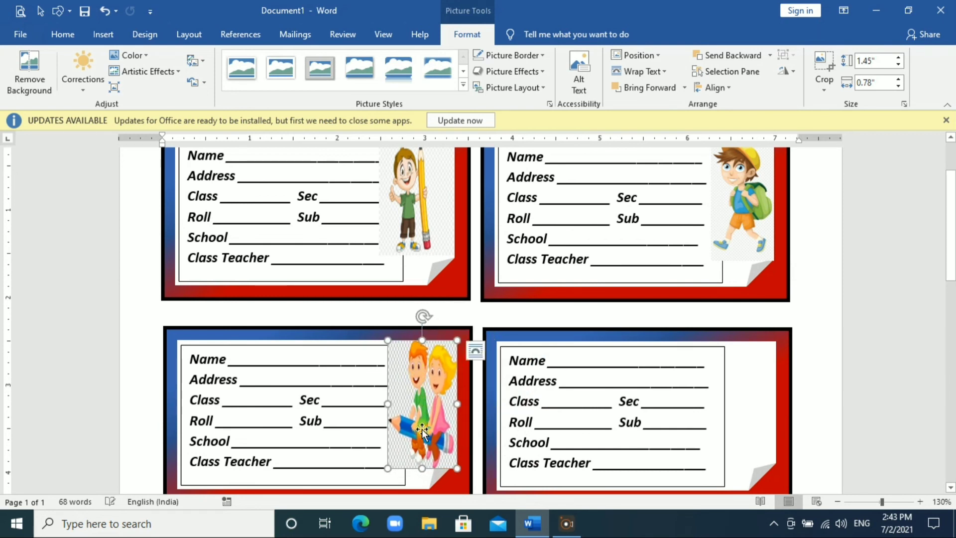
drag(417, 463, 416, 461)
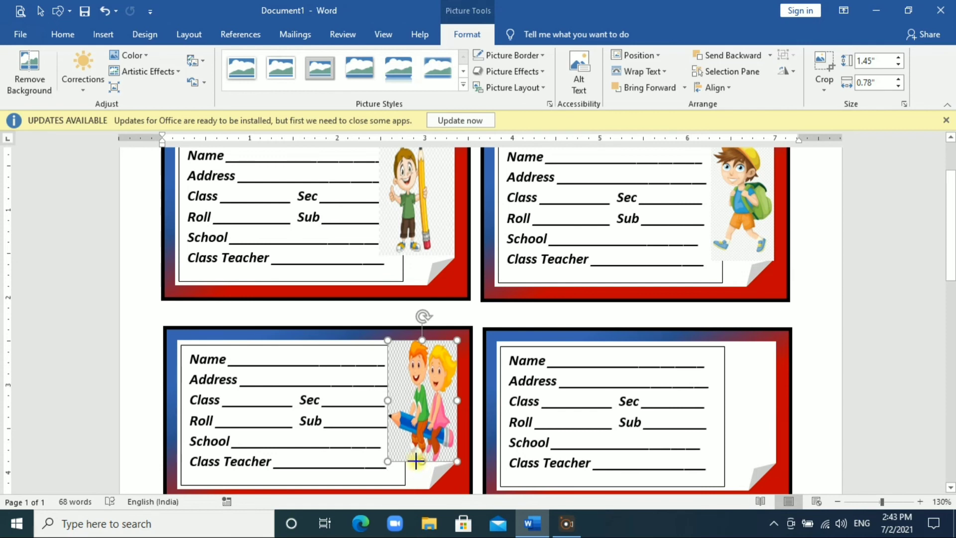
drag(453, 462, 446, 458)
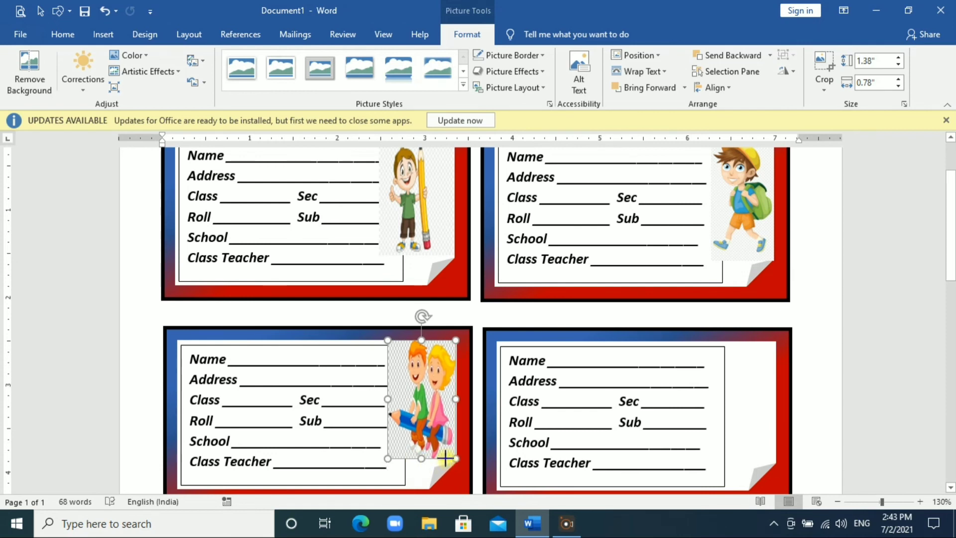
click(417, 483)
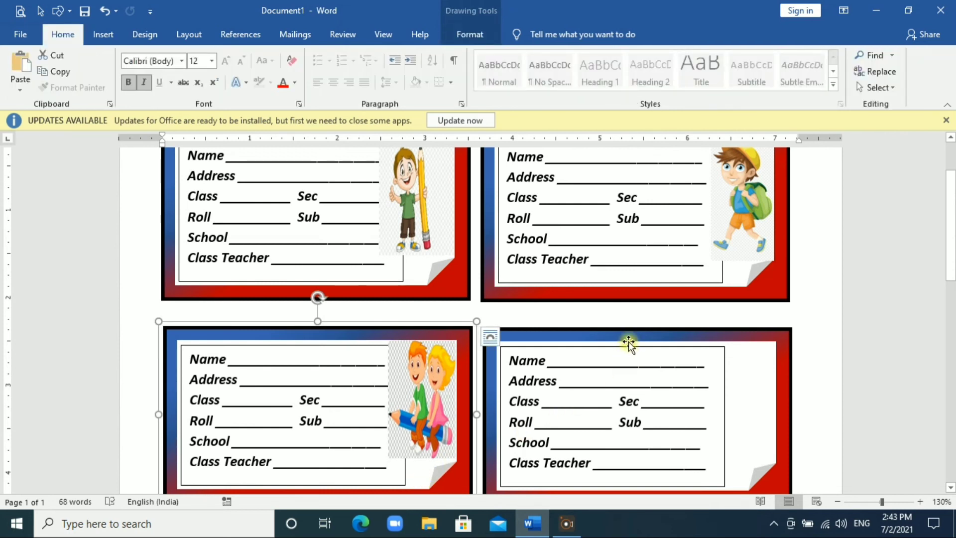
Step: Insert the 'aw' walking-boy-with-blue-backpack picture from this computer
scroll(625, 344, up, 1)
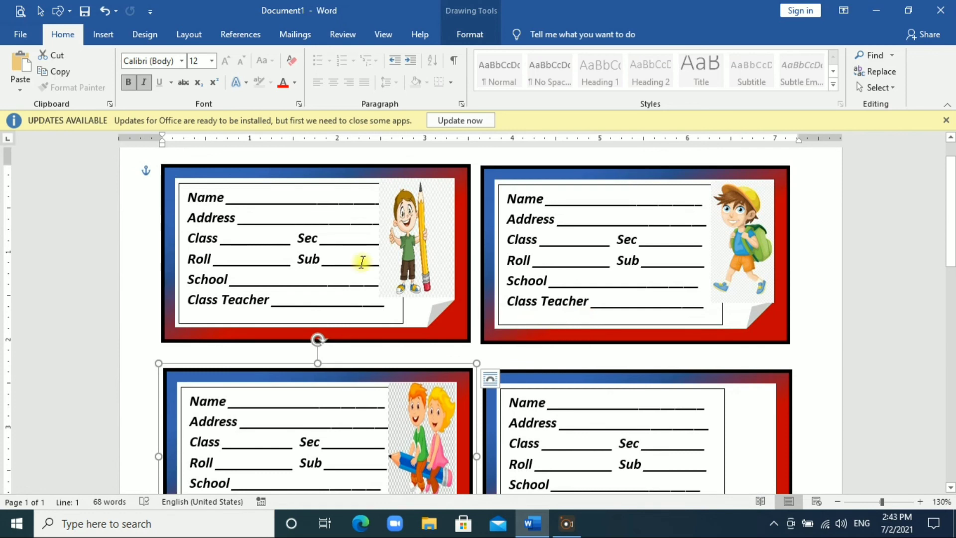
click(107, 30)
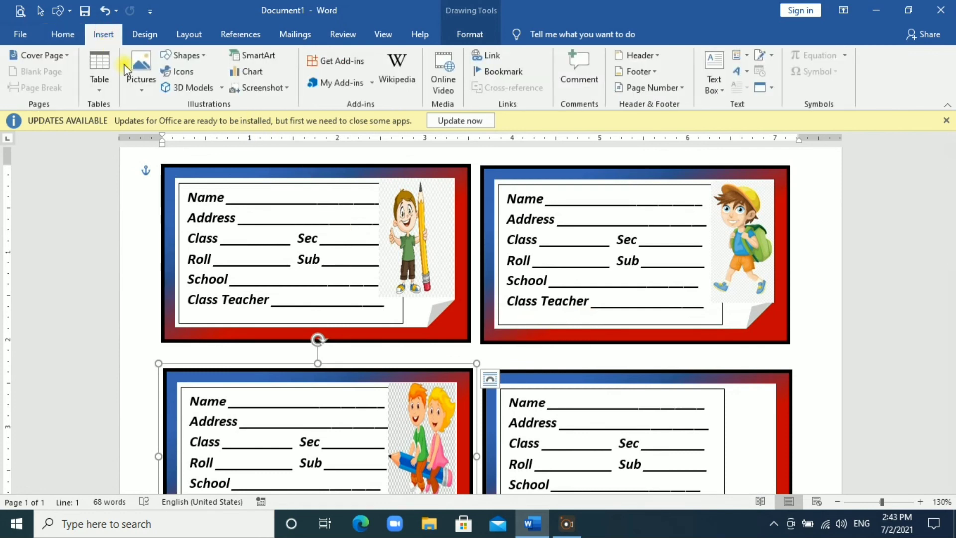
click(143, 91)
click(160, 121)
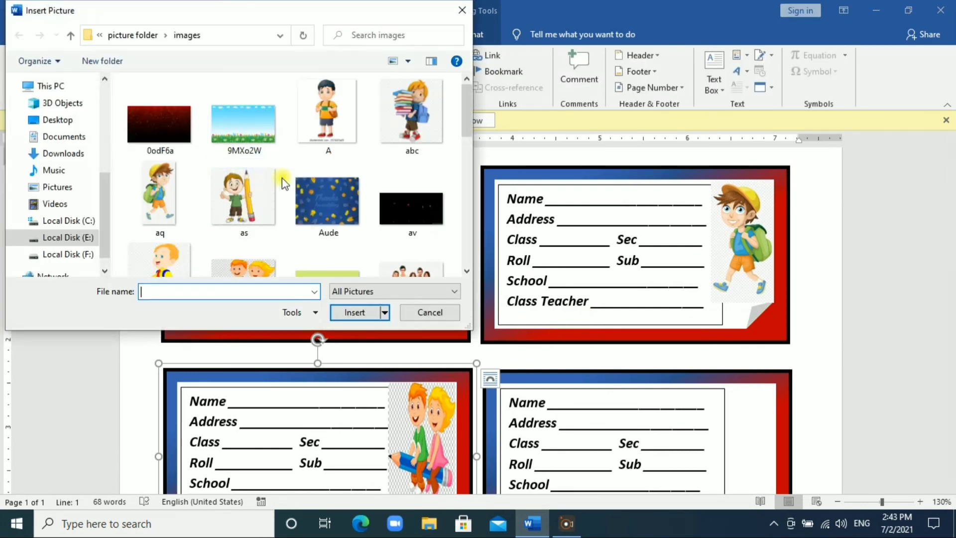
click(237, 263)
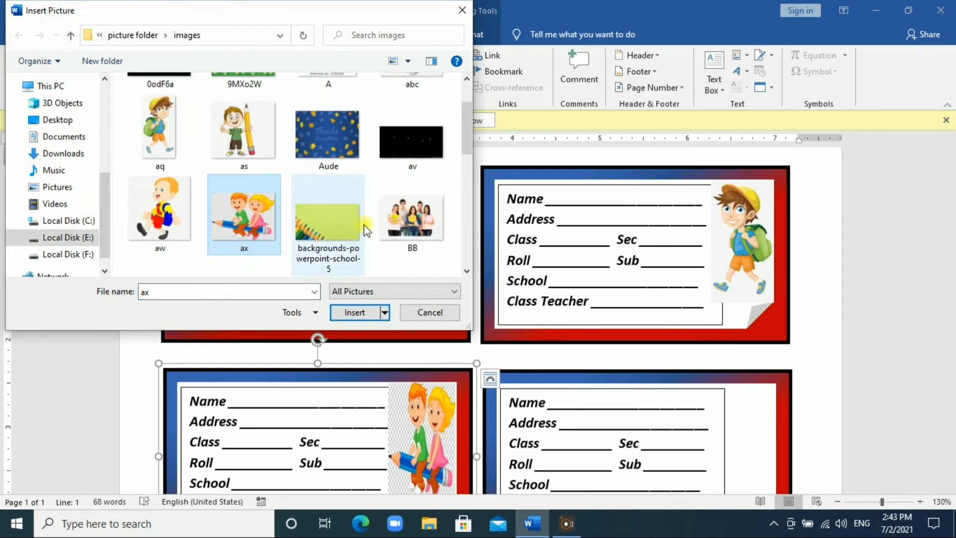
click(160, 212)
click(346, 311)
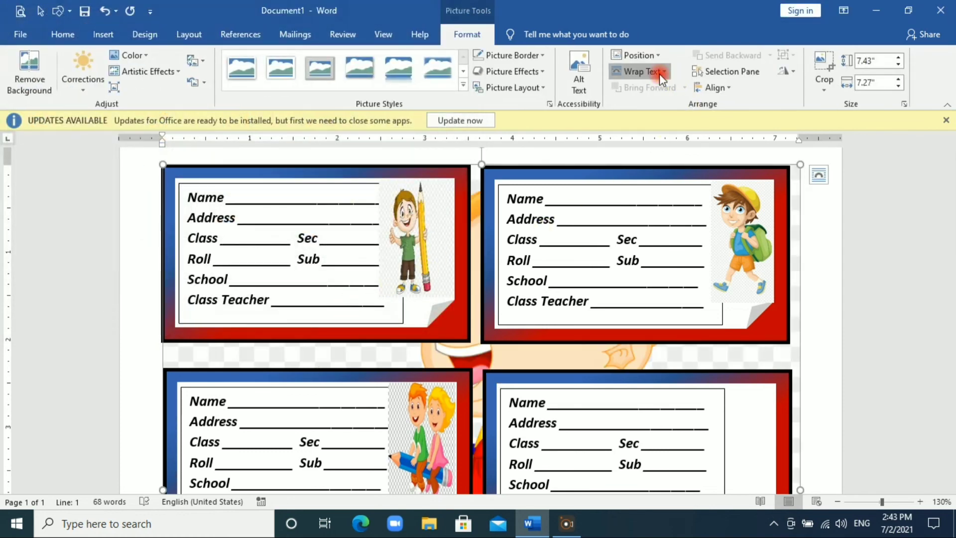
Step: Float the walking boy In Front of Text, shrink it, and move it onto the lower-right card
click(659, 74)
click(647, 192)
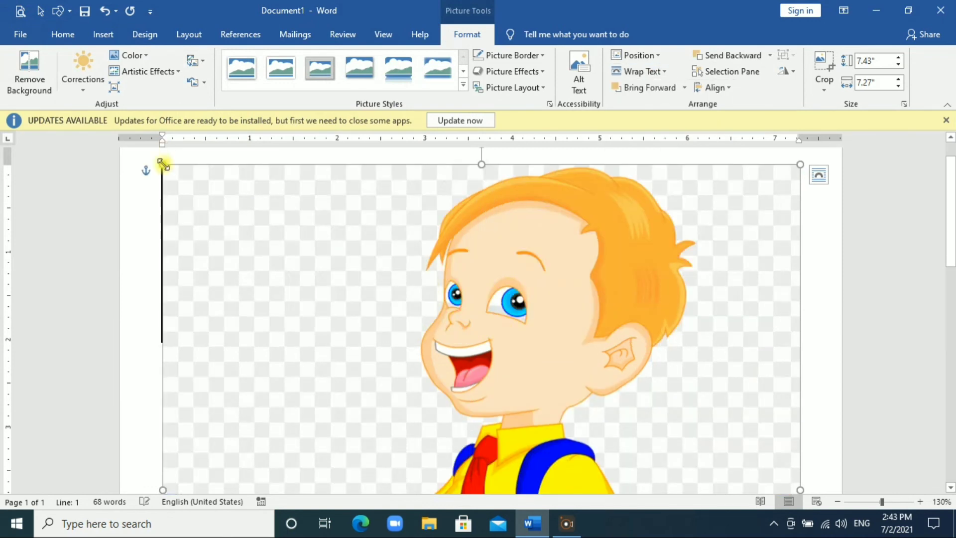
drag(337, 252, 588, 400)
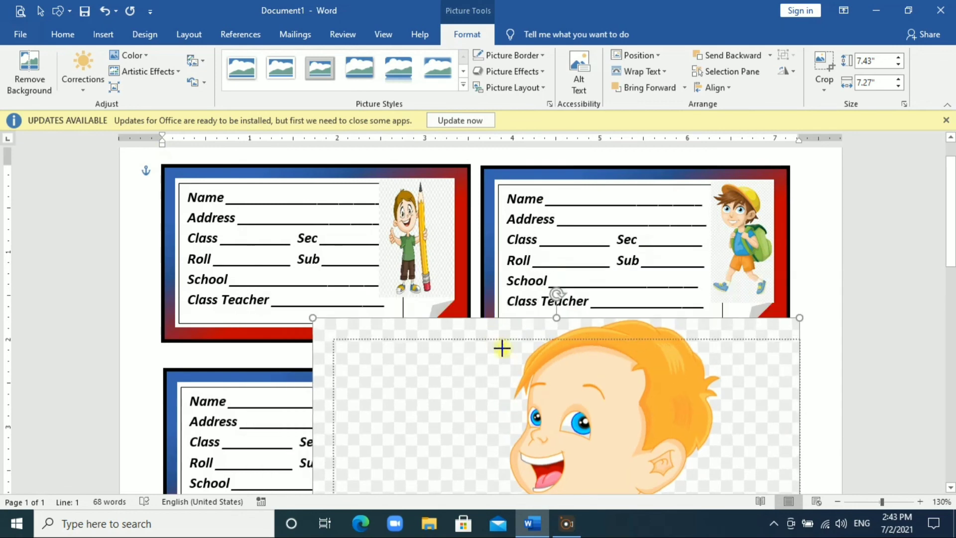
mouse_move(690, 464)
mouse_down()
mouse_move(732, 470)
mouse_move(669, 470)
mouse_move(676, 478)
mouse_up()
Step: Shrink the walking boy picture from its corner and move it into the lower-right card's right side
click(623, 450)
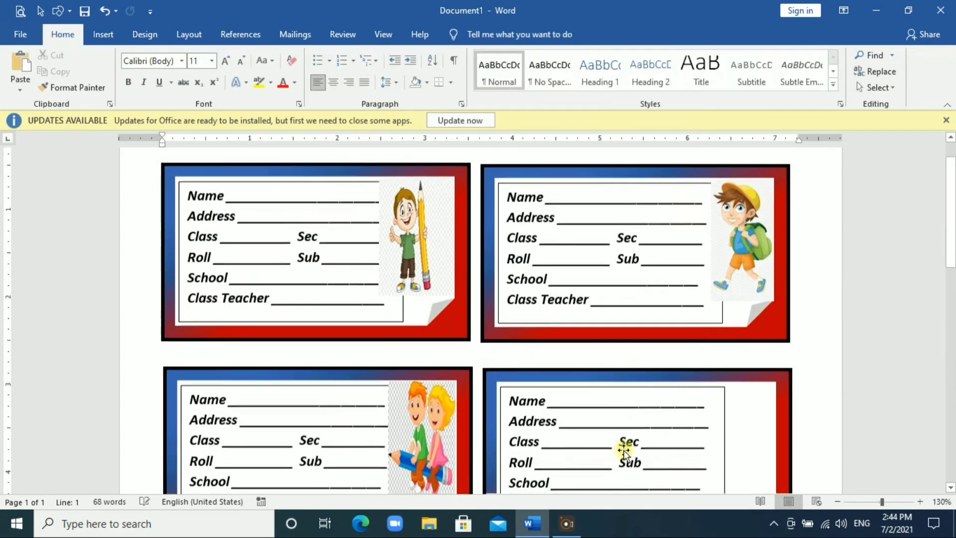
scroll(667, 443, down, 3)
click(626, 266)
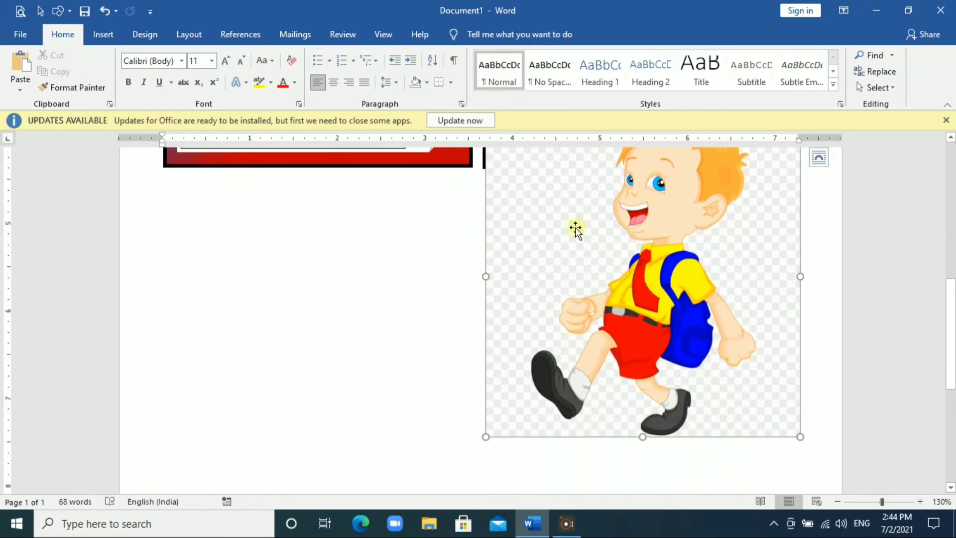
scroll(556, 253, up, 1)
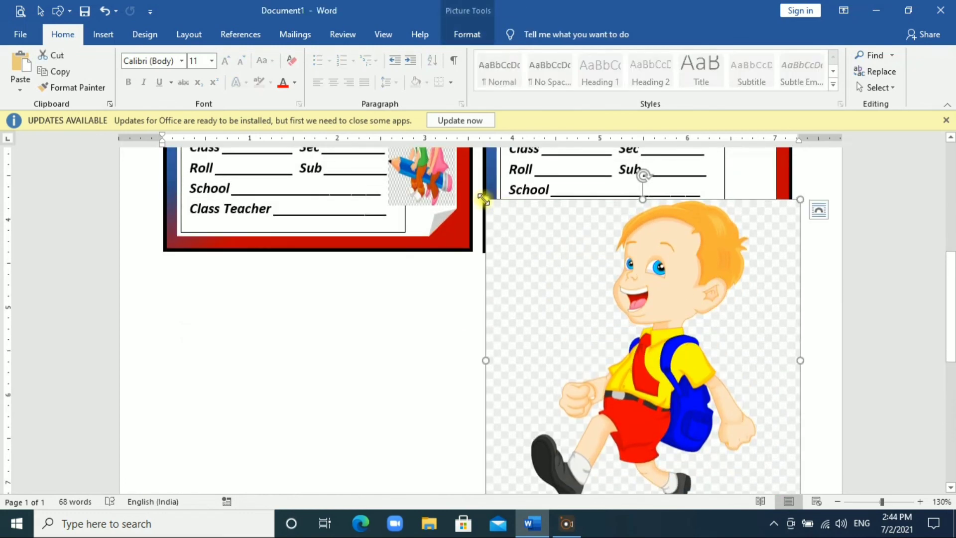
drag(483, 199, 710, 416)
scroll(756, 448, down, 6)
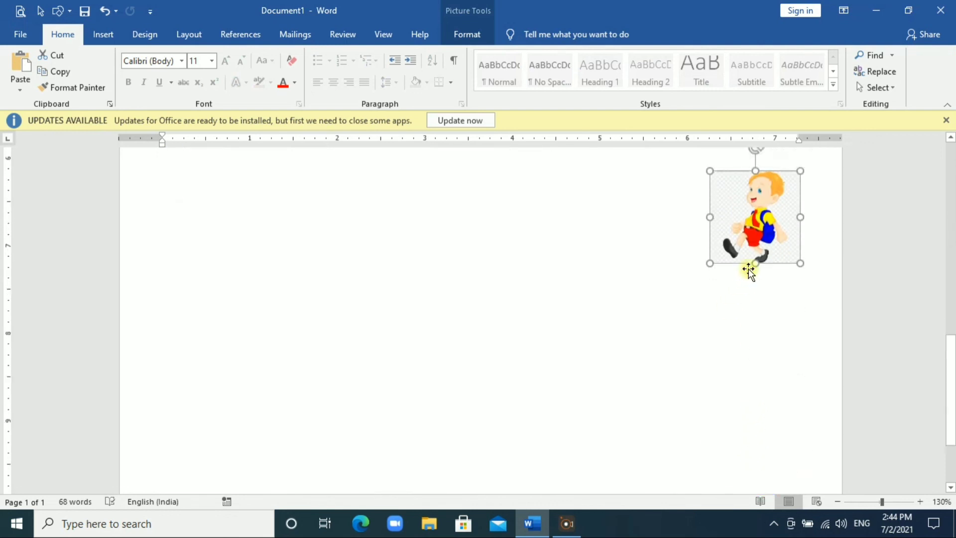
scroll(747, 269, up, 4)
drag(759, 270, 730, 174)
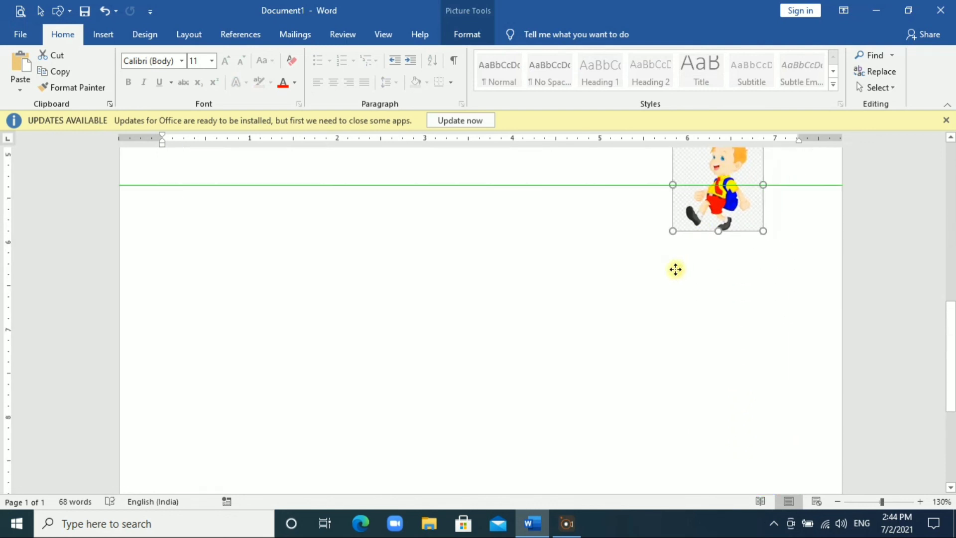
scroll(711, 290, up, 3)
drag(716, 357, 724, 194)
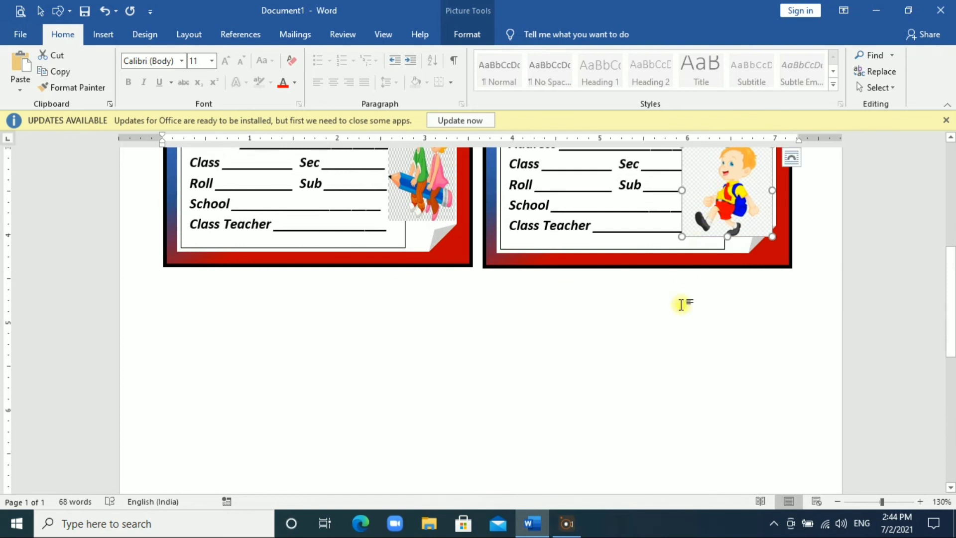
Step: Adjust the boy picture's height and width so it sits clear of the card's fields
scroll(687, 304, up, 2)
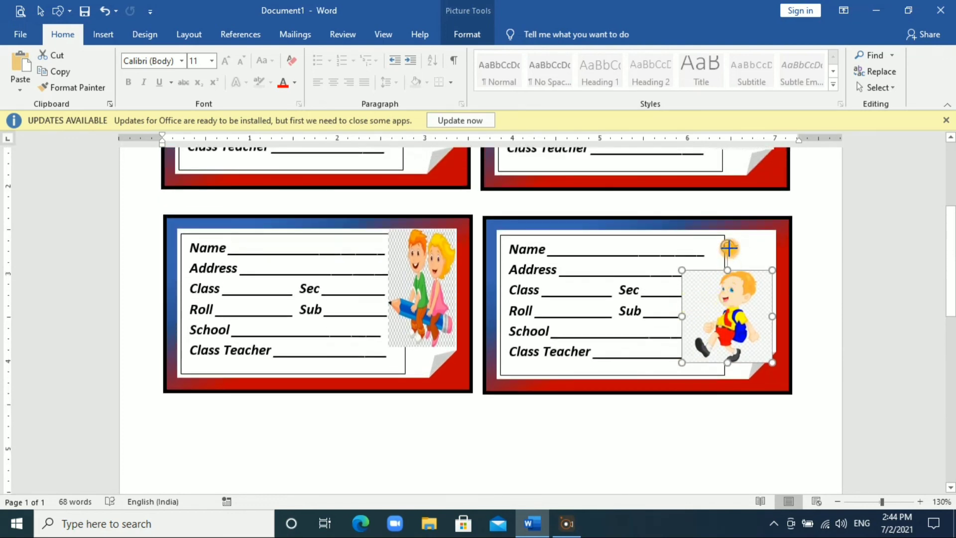
drag(728, 270, 732, 229)
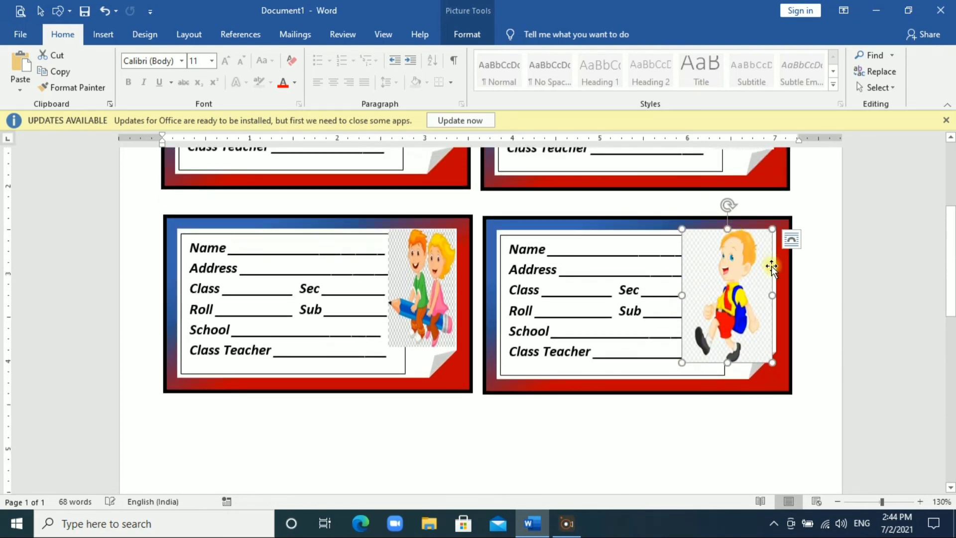
drag(773, 295, 777, 295)
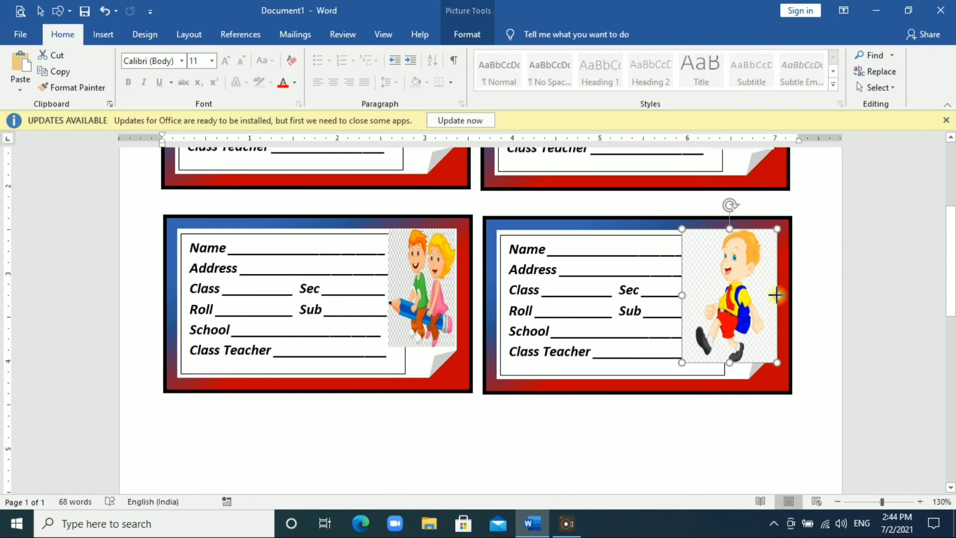
drag(730, 361, 726, 352)
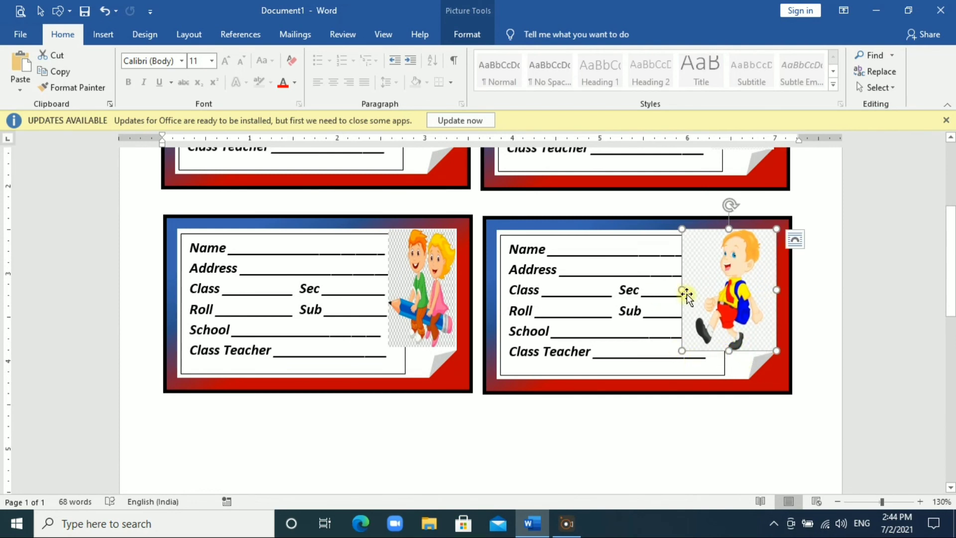
drag(682, 290, 714, 293)
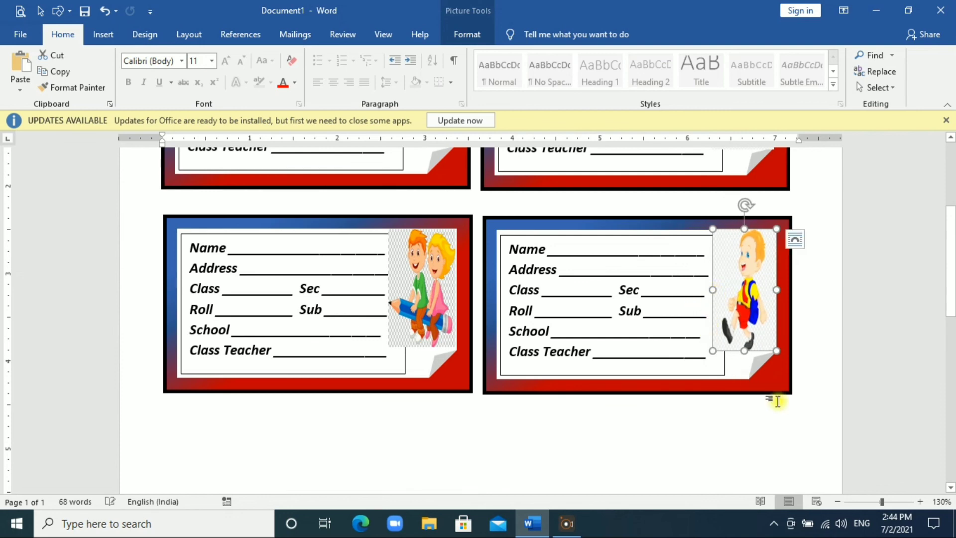
click(762, 438)
scroll(762, 438, up, 3)
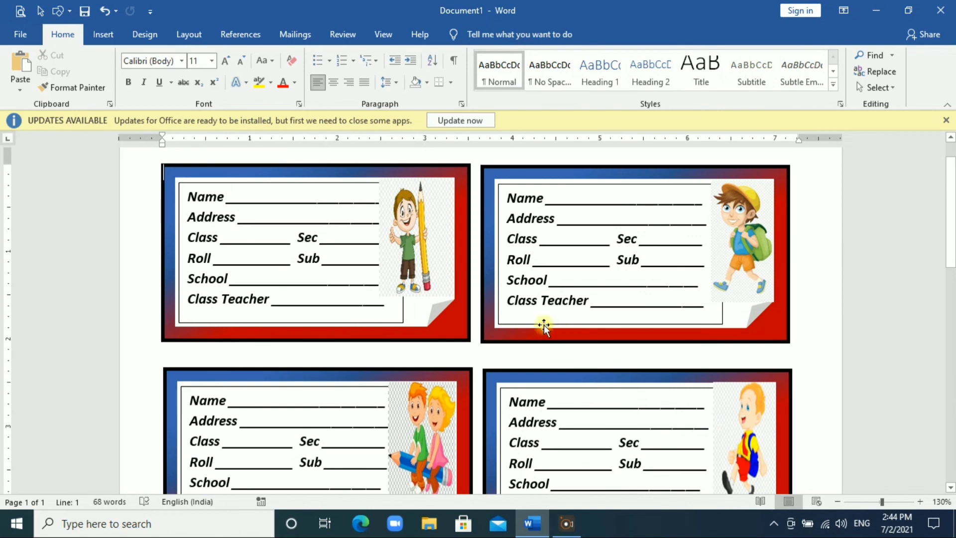
scroll(537, 286, down, 3)
scroll(534, 275, up, 3)
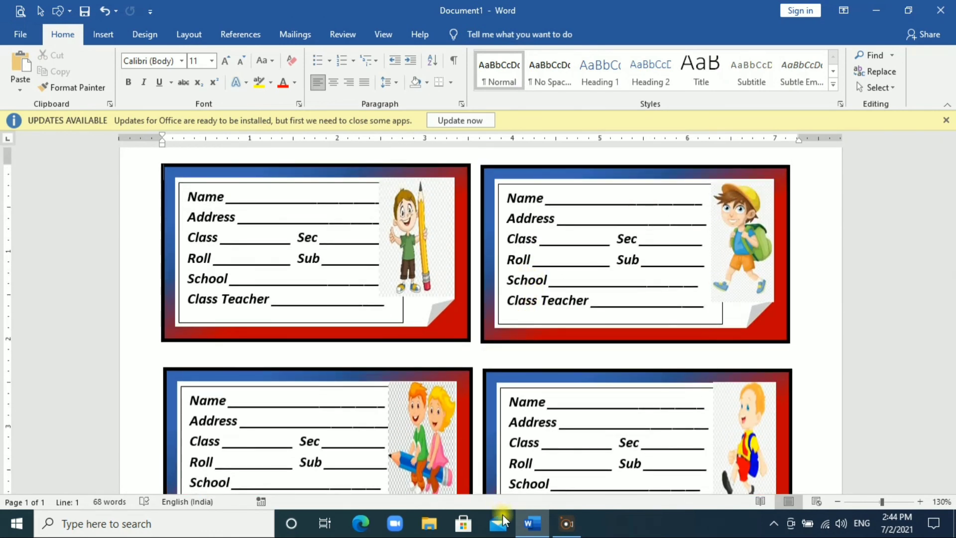
click(482, 520)
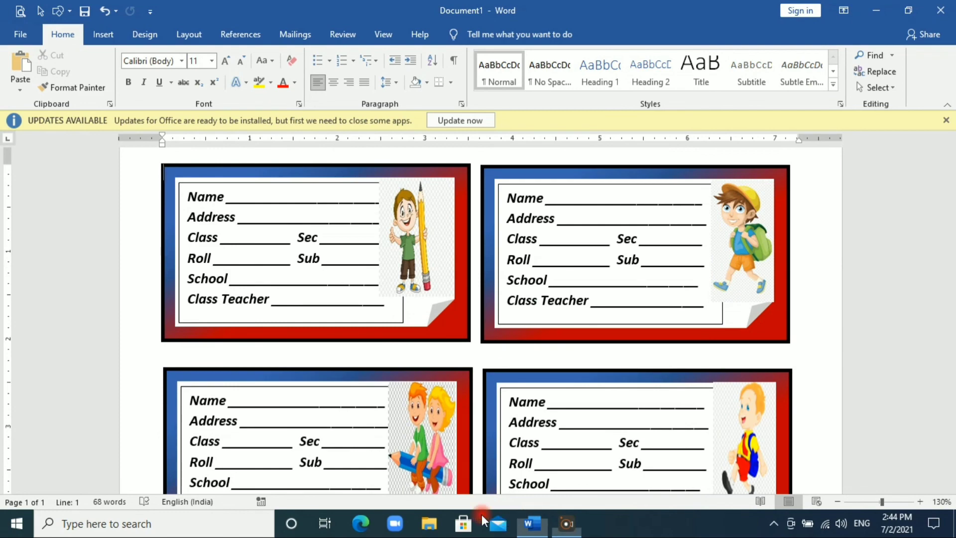